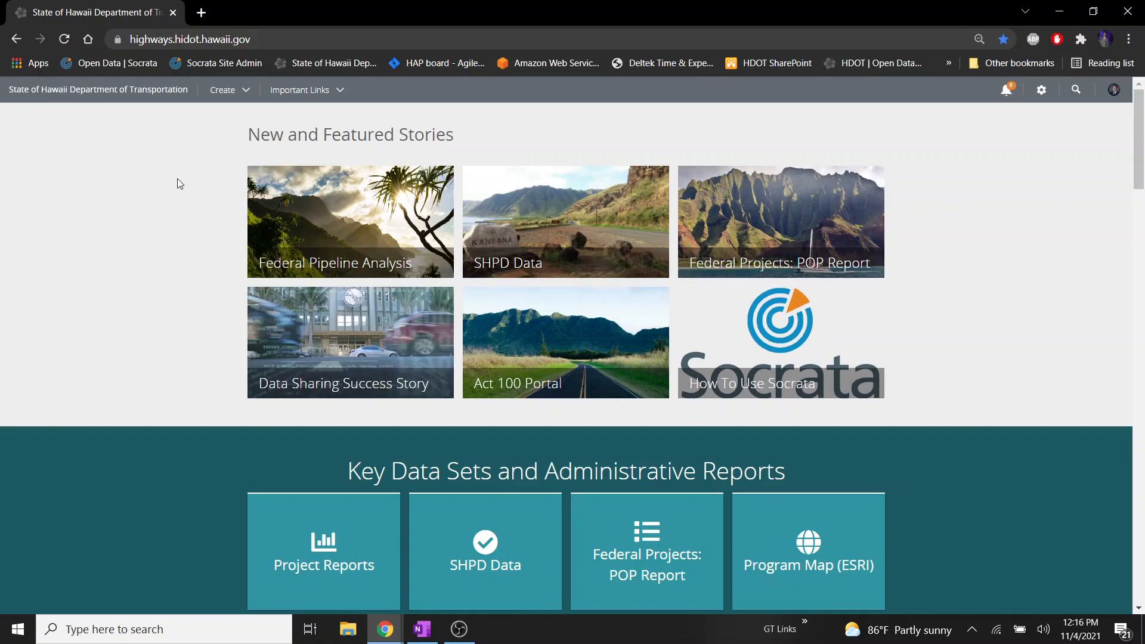
Create a new story named "New Table Viz Story".
click(250, 92)
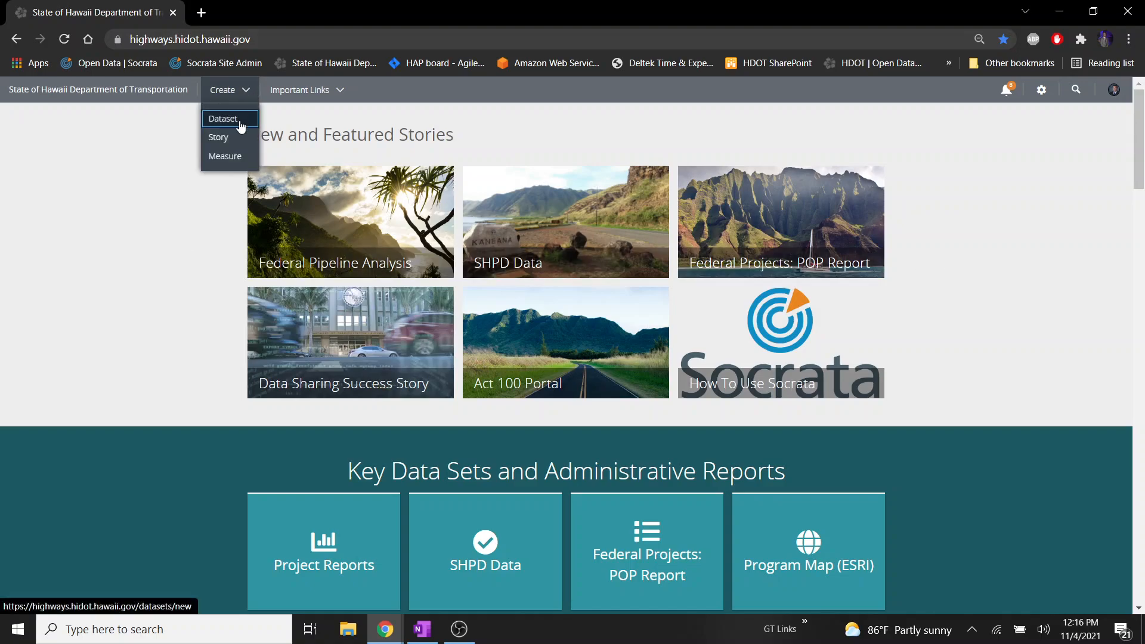
click(219, 137)
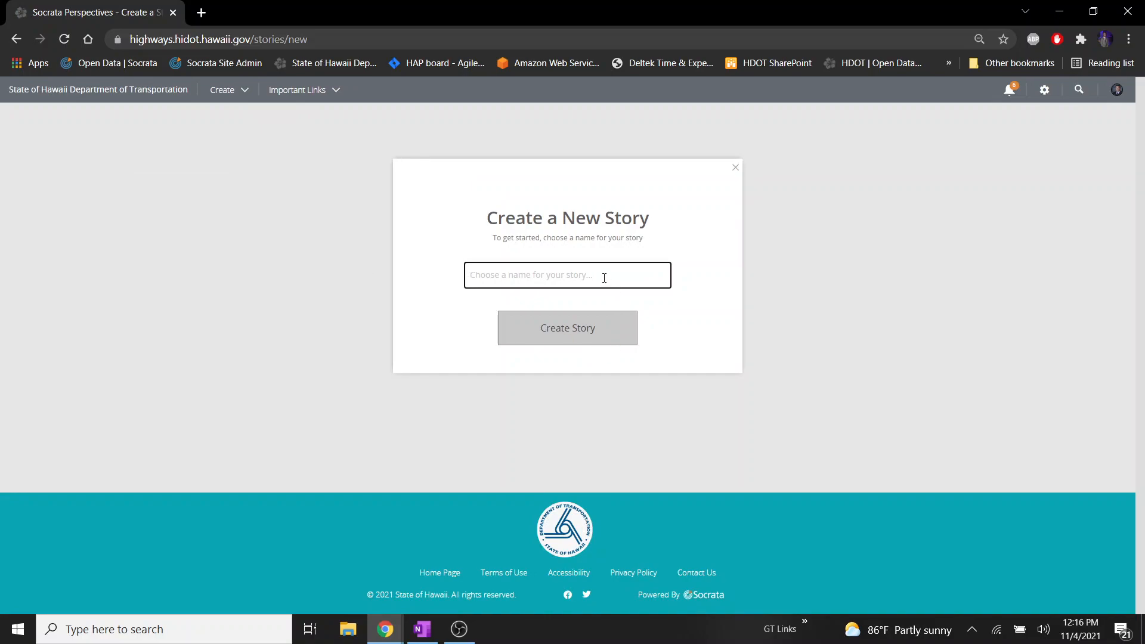
text(New Table Viz)
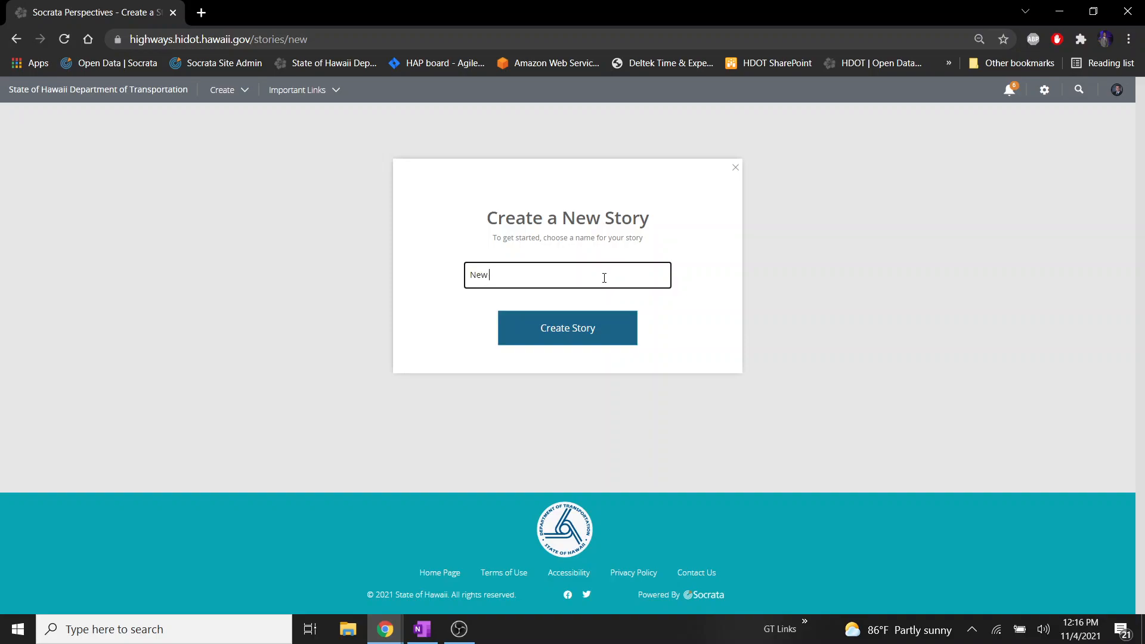
text( Story)
key(Return)
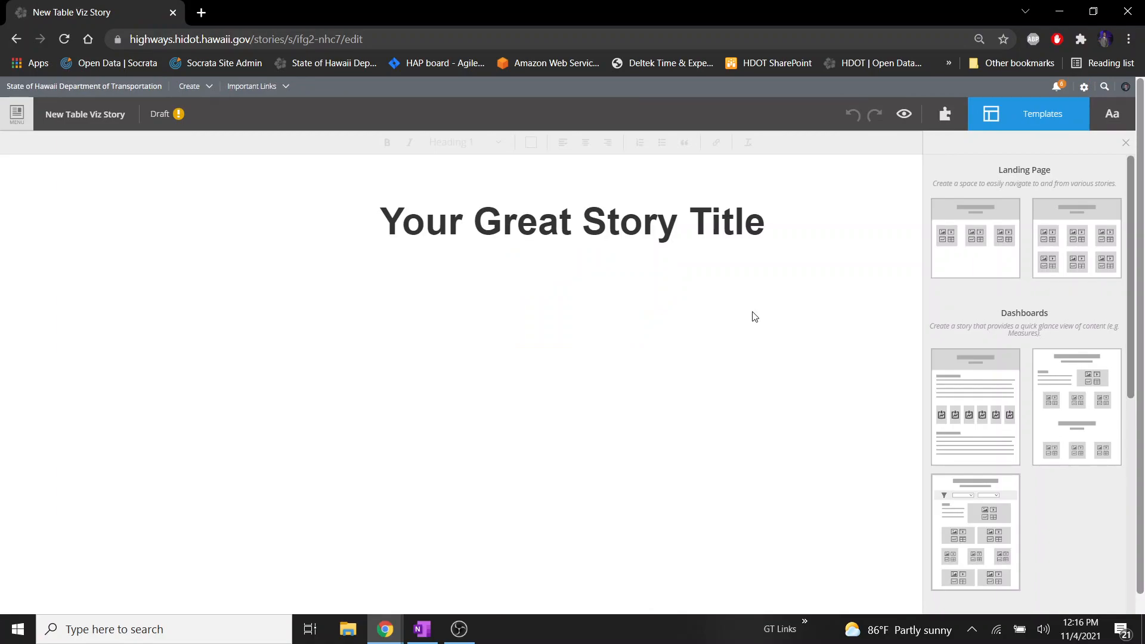
Apply the three-tile landing page template to the story and remove its row of three media placeholders.
click(970, 251)
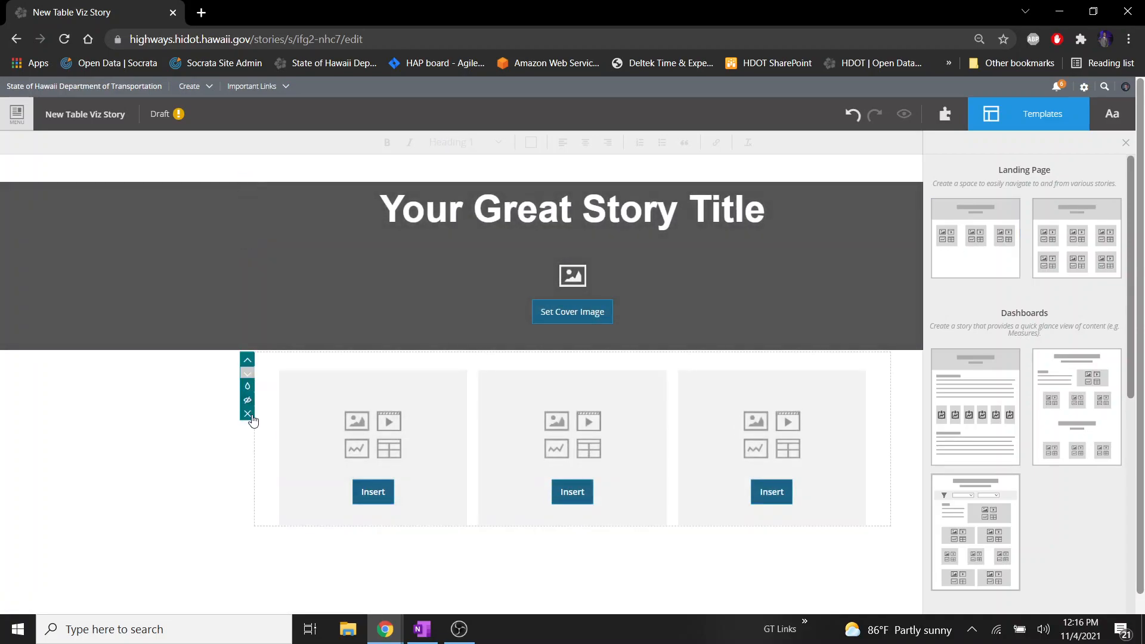
click(1002, 114)
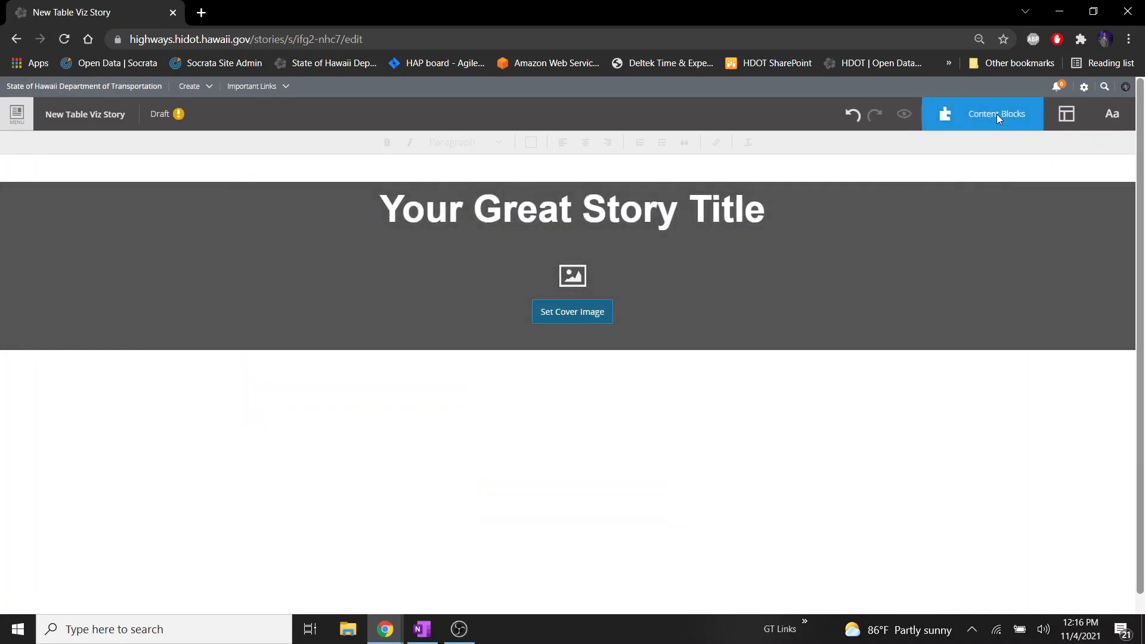
drag(766, 210, 402, 209)
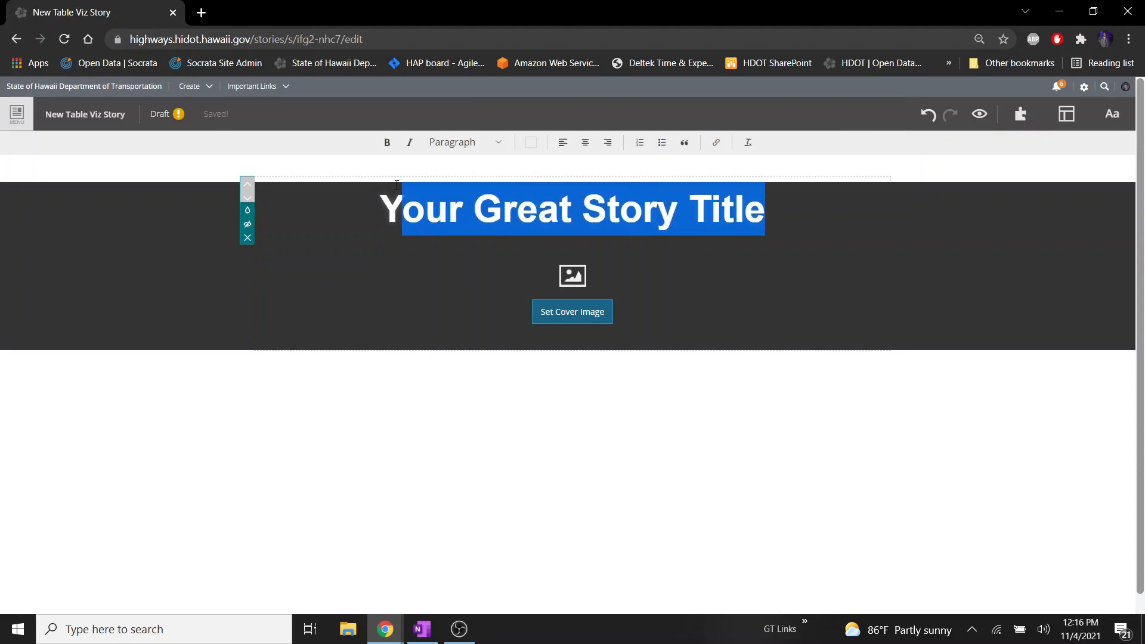
Add a single full-width rich media content block beneath the story's title block.
click(1007, 121)
scroll(1029, 309, down, 8)
drag(980, 308, 549, 455)
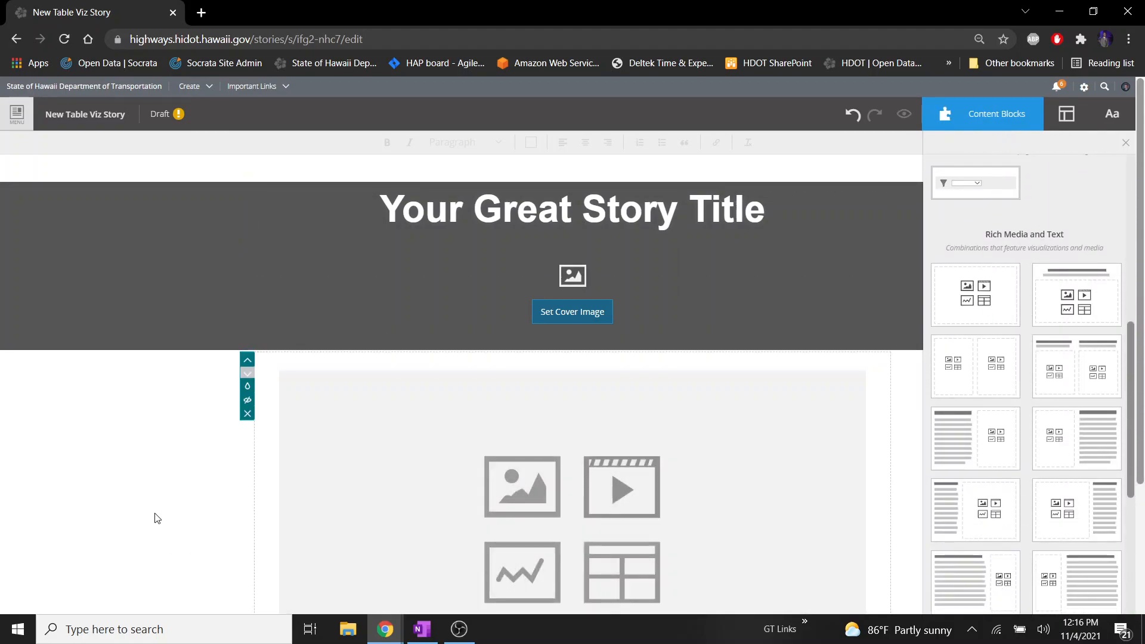
scroll(155, 520, down, 3)
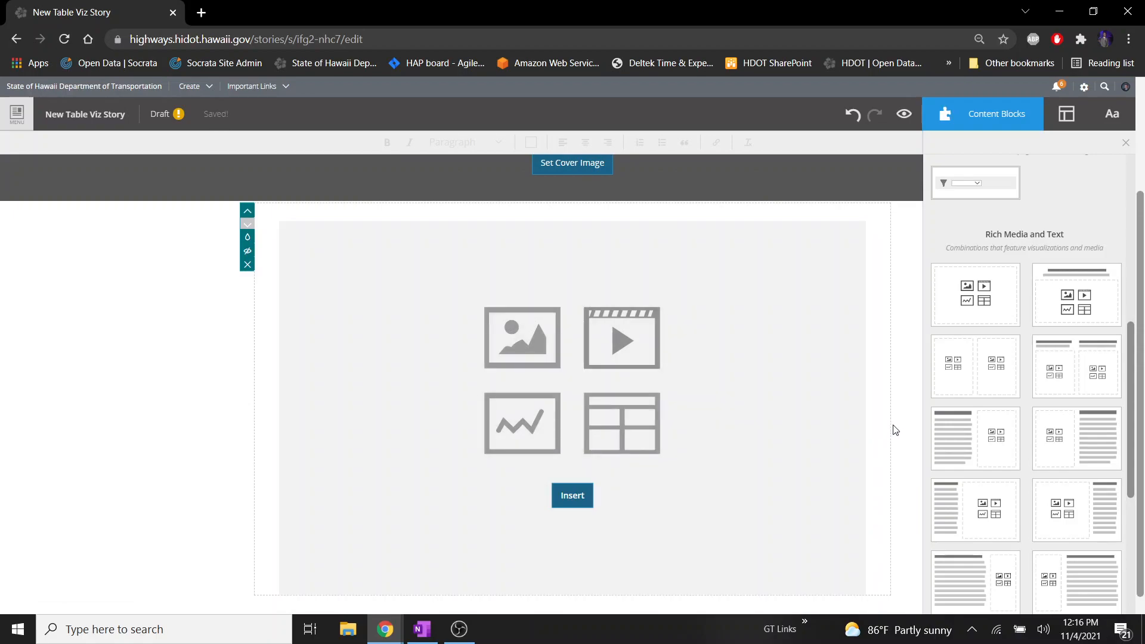
click(913, 428)
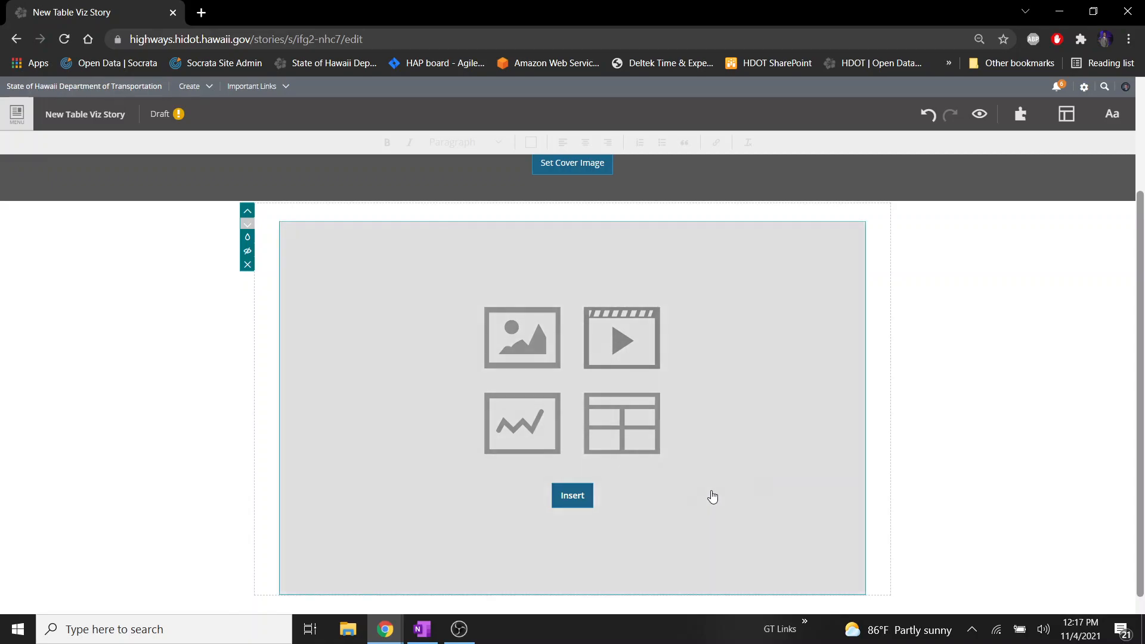
Start inserting a new Socrata visualization into the empty media block.
click(572, 497)
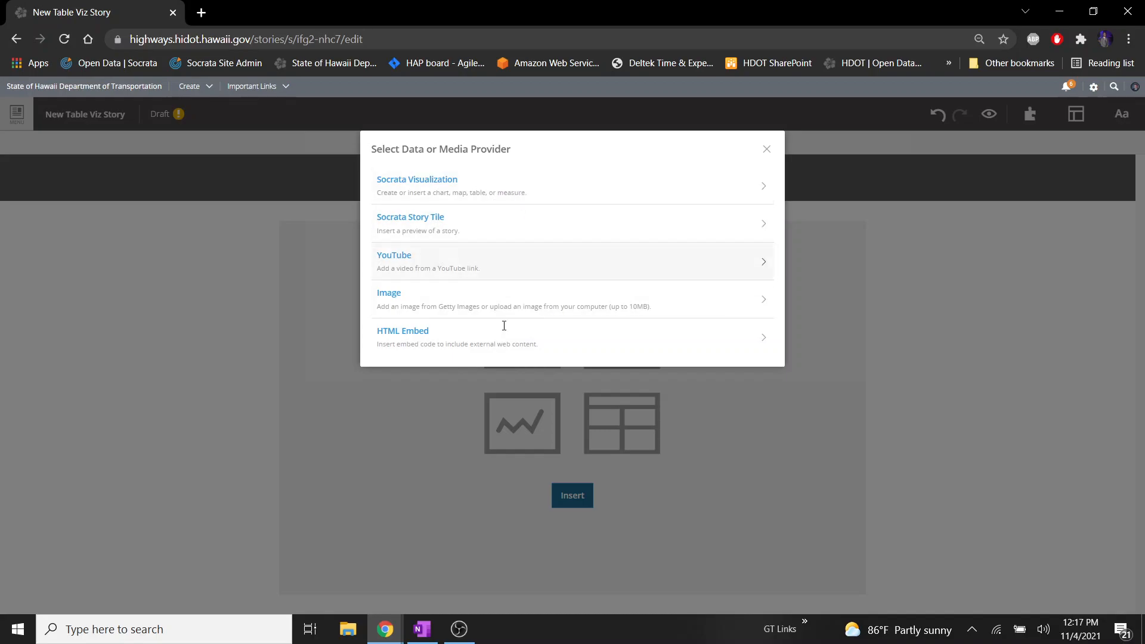
click(506, 189)
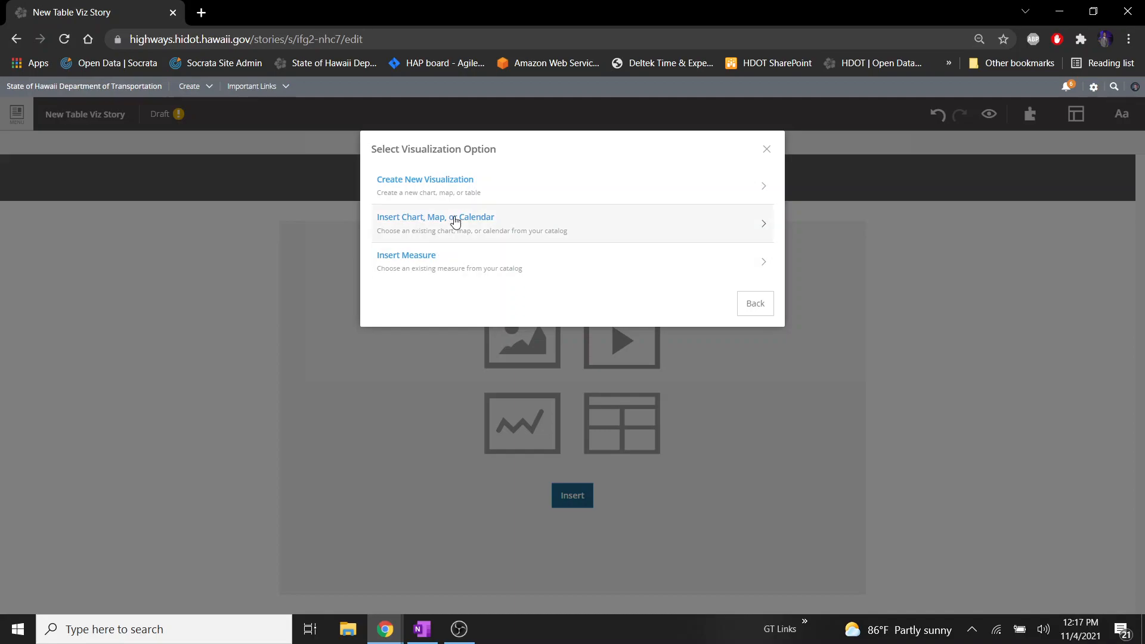
click(496, 188)
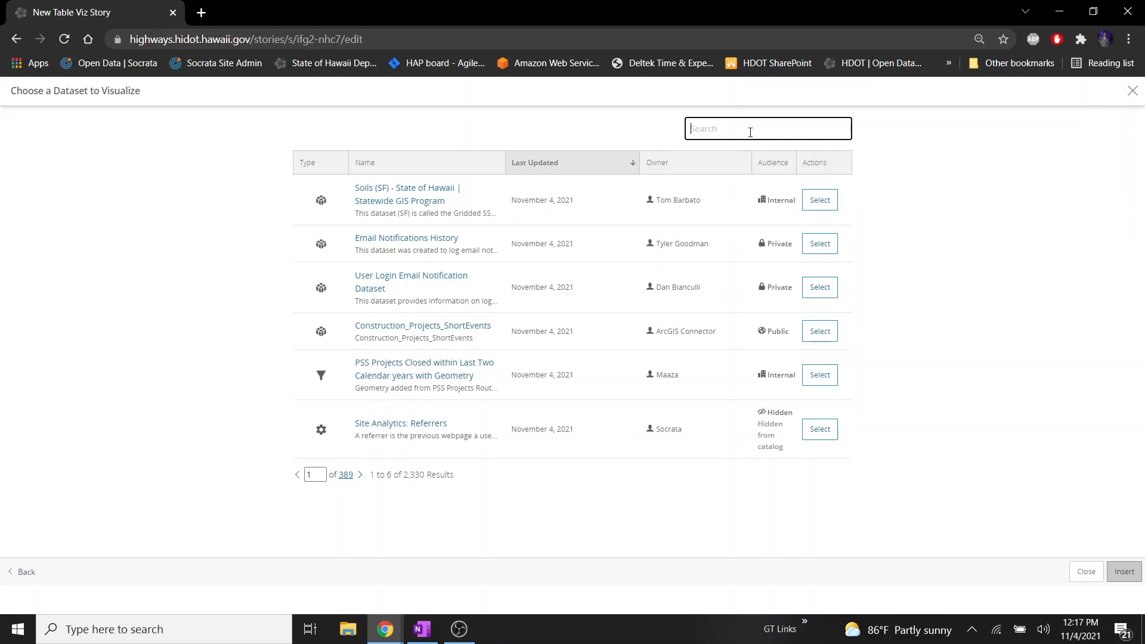
Search the datasets for "all projects", choose PSS Data - All Projects, and set the visualization type to table.
text(all projects)
key(Return)
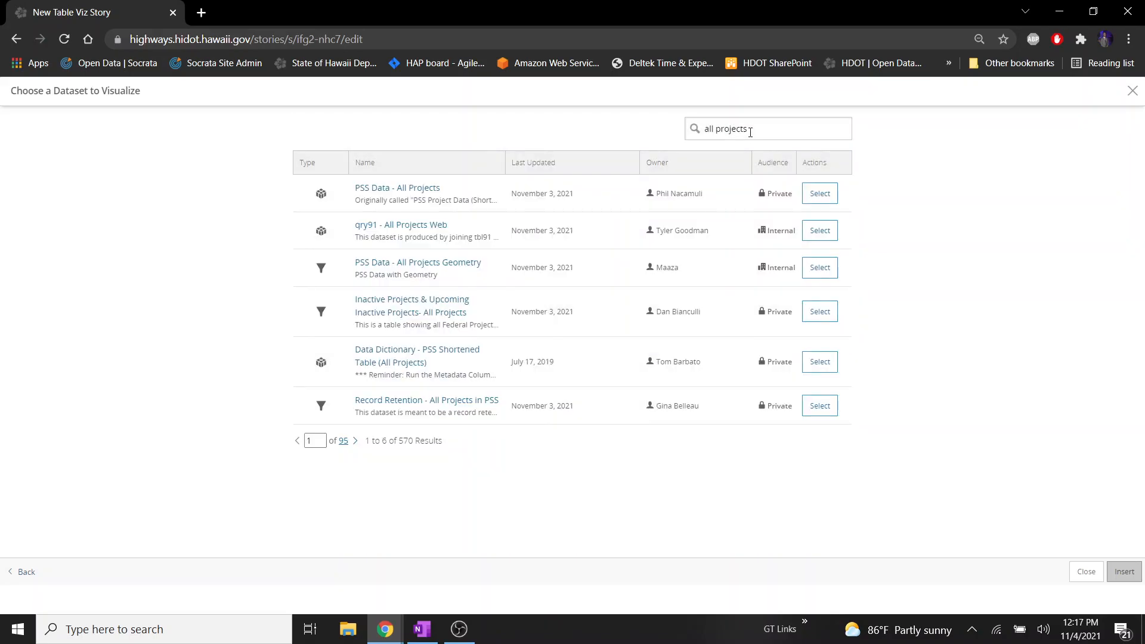
click(826, 197)
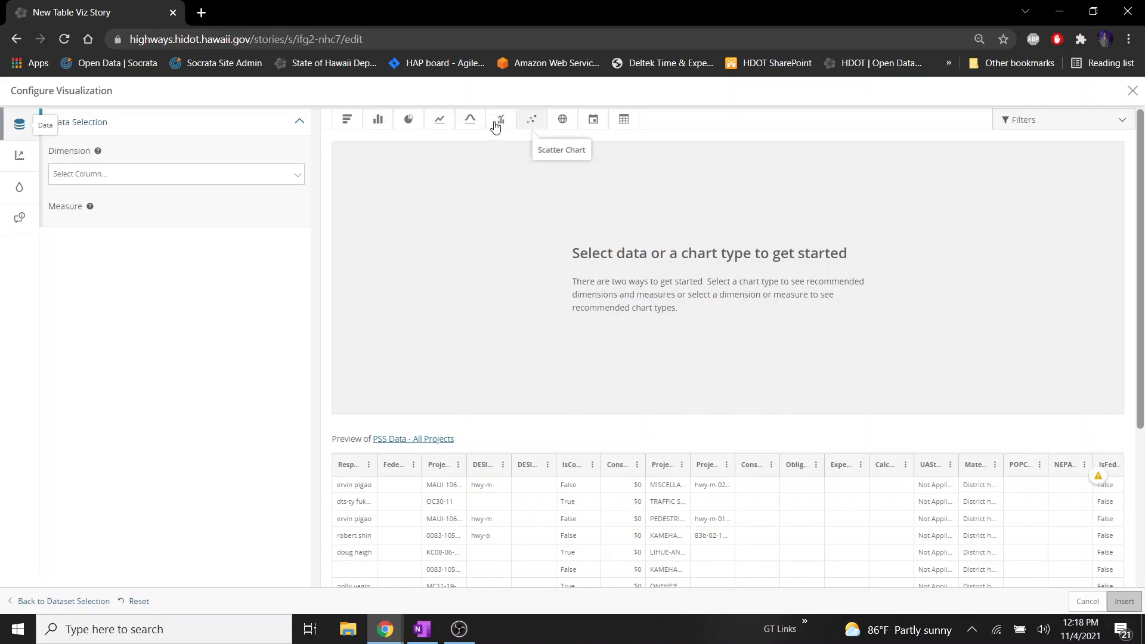
click(625, 120)
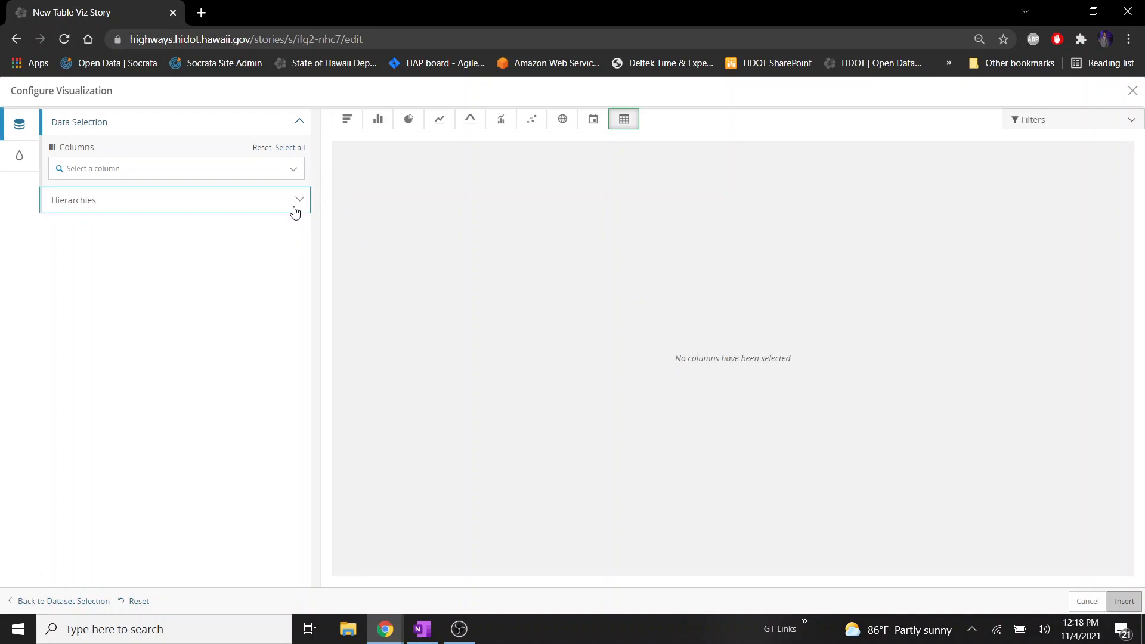
Review the table's presentation options for title, description and source data link, and return to its data settings.
click(184, 120)
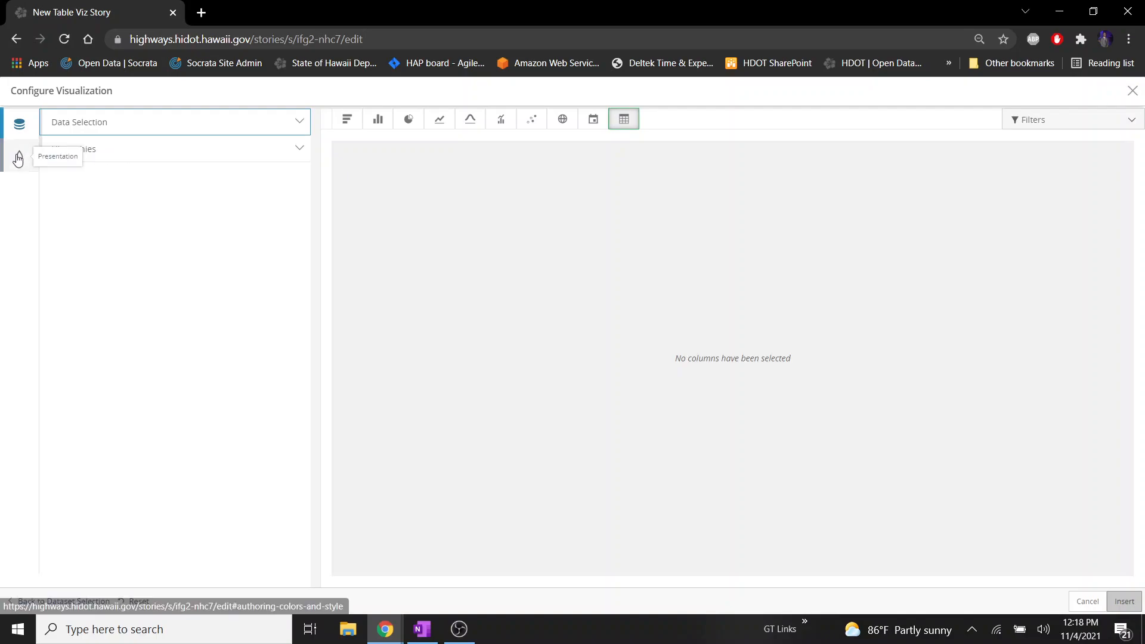
click(19, 156)
click(115, 170)
click(121, 217)
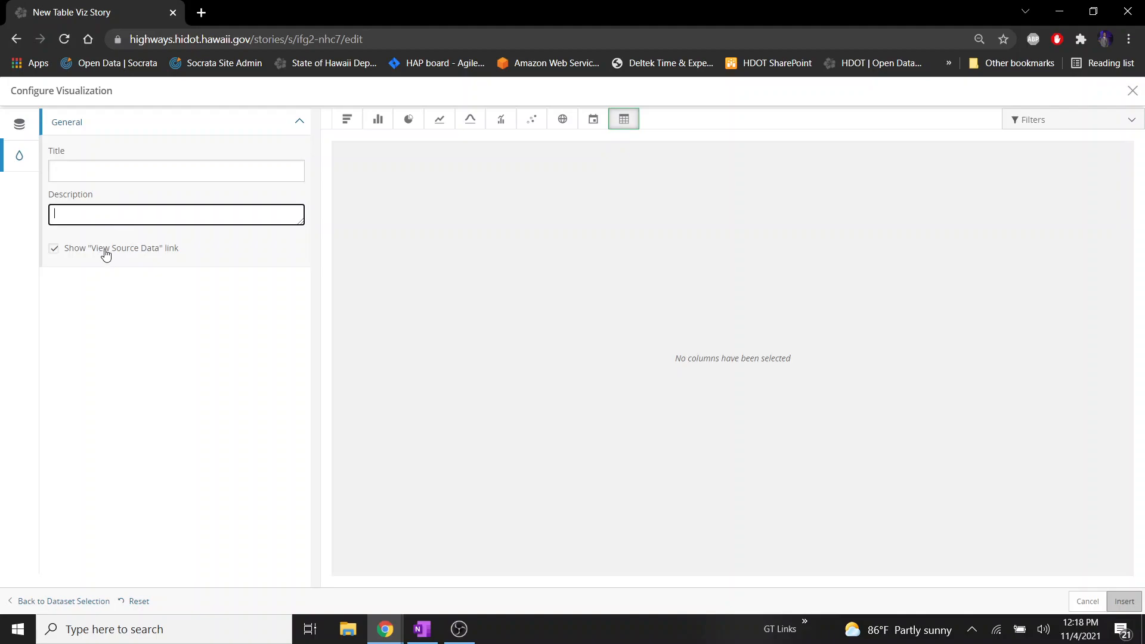
click(19, 123)
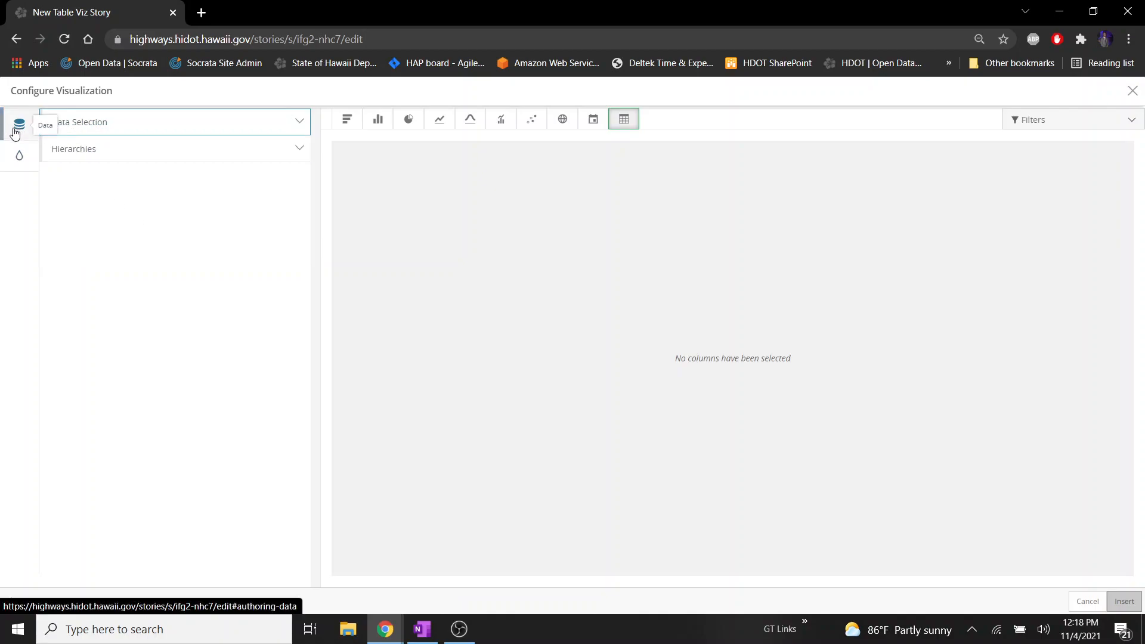
Add the ProjectID and ProjectTitle columns to the table.
click(300, 122)
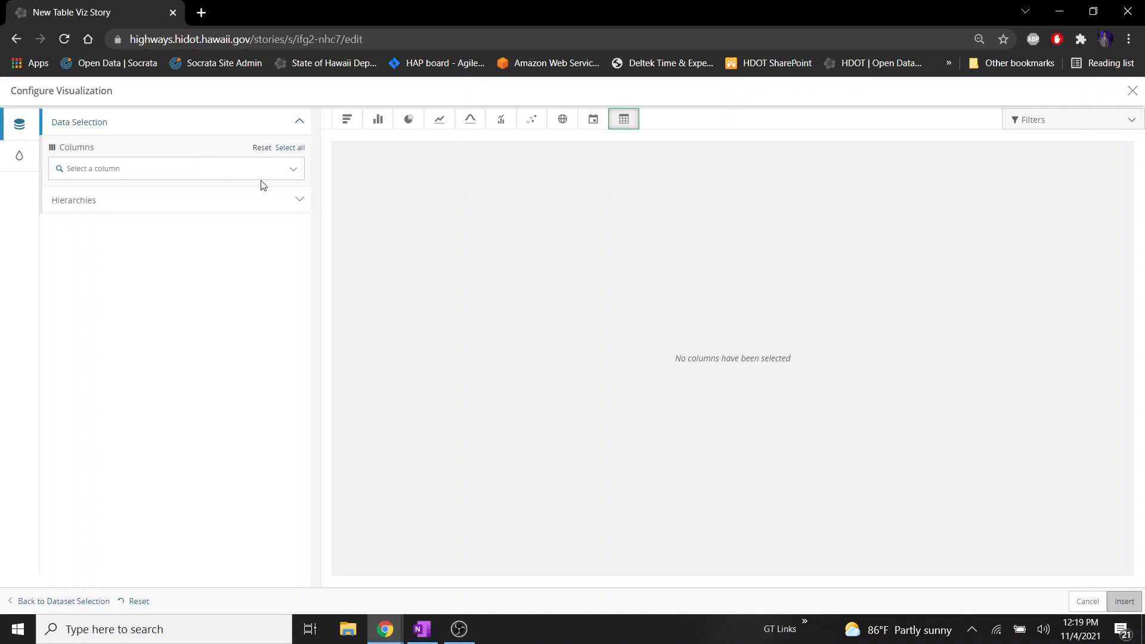
click(298, 175)
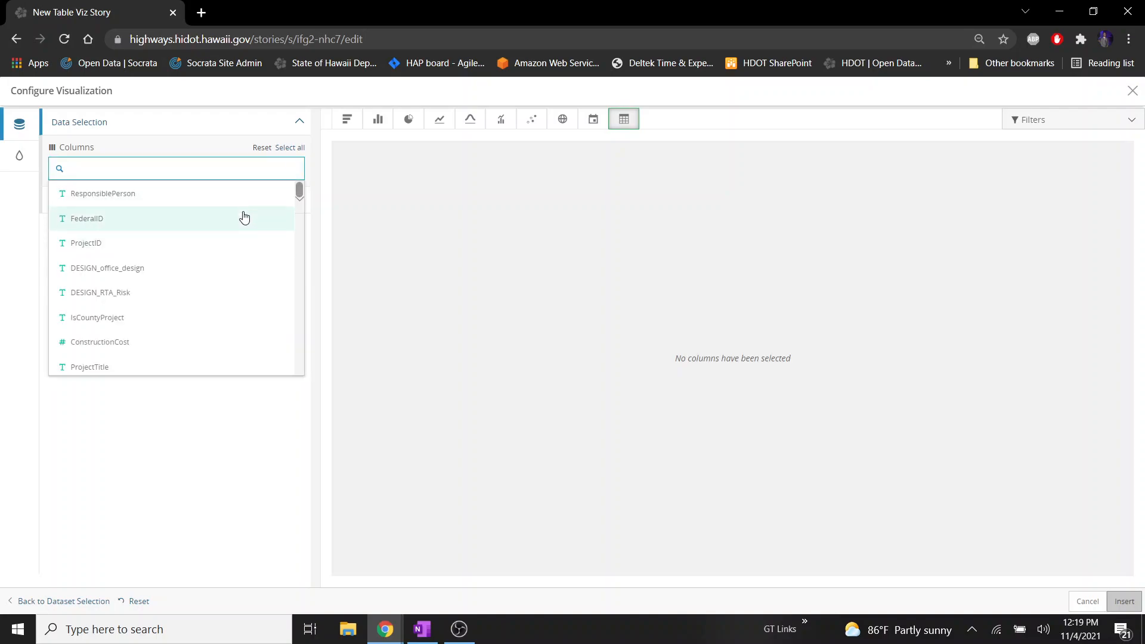
scroll(217, 257, down, 5)
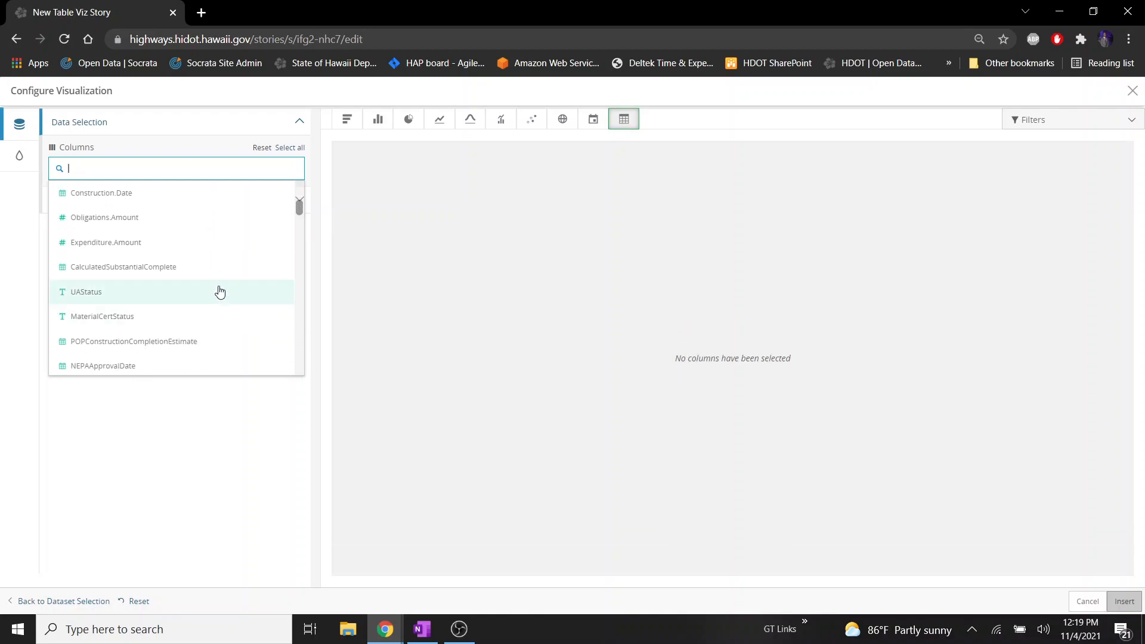
scroll(212, 301, down, 5)
scroll(219, 291, up, 10)
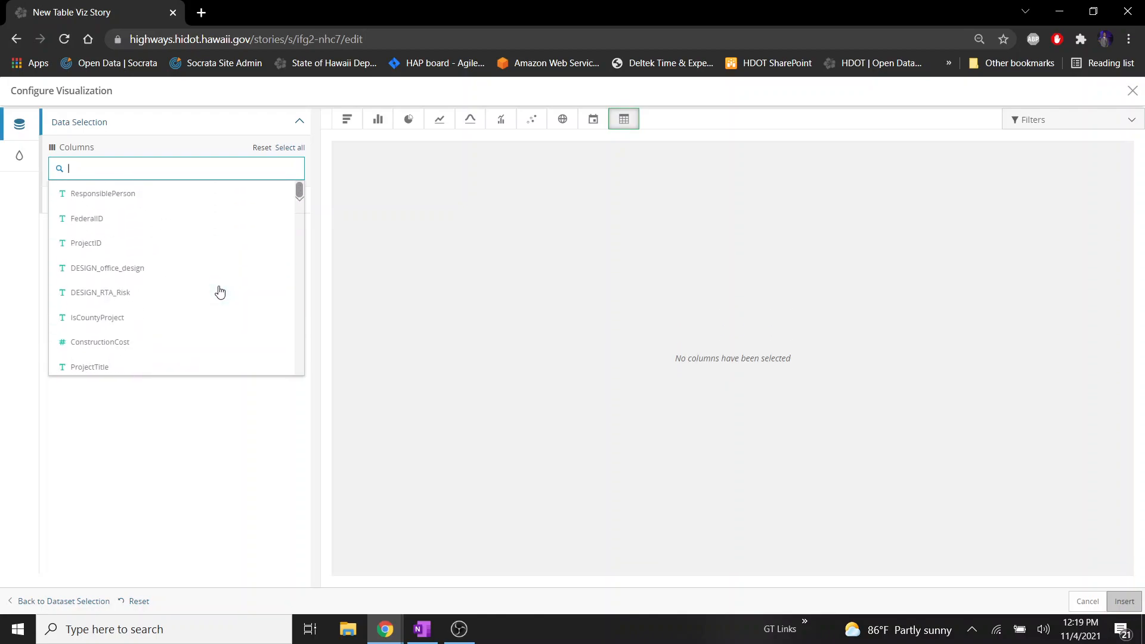
click(208, 245)
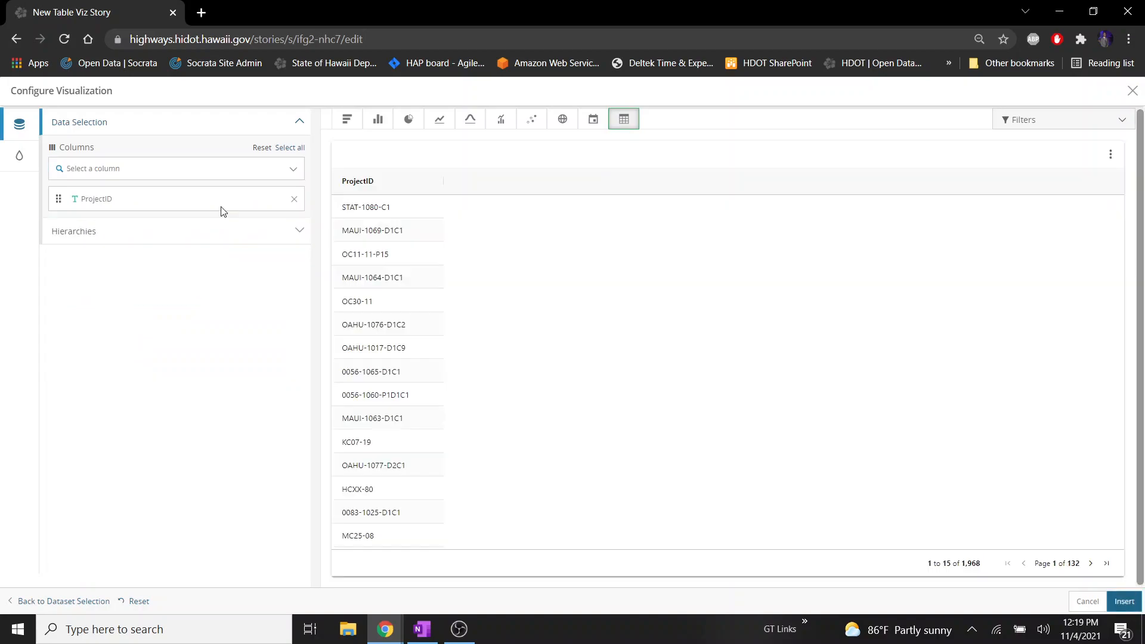
click(240, 168)
scroll(194, 255, down, 2)
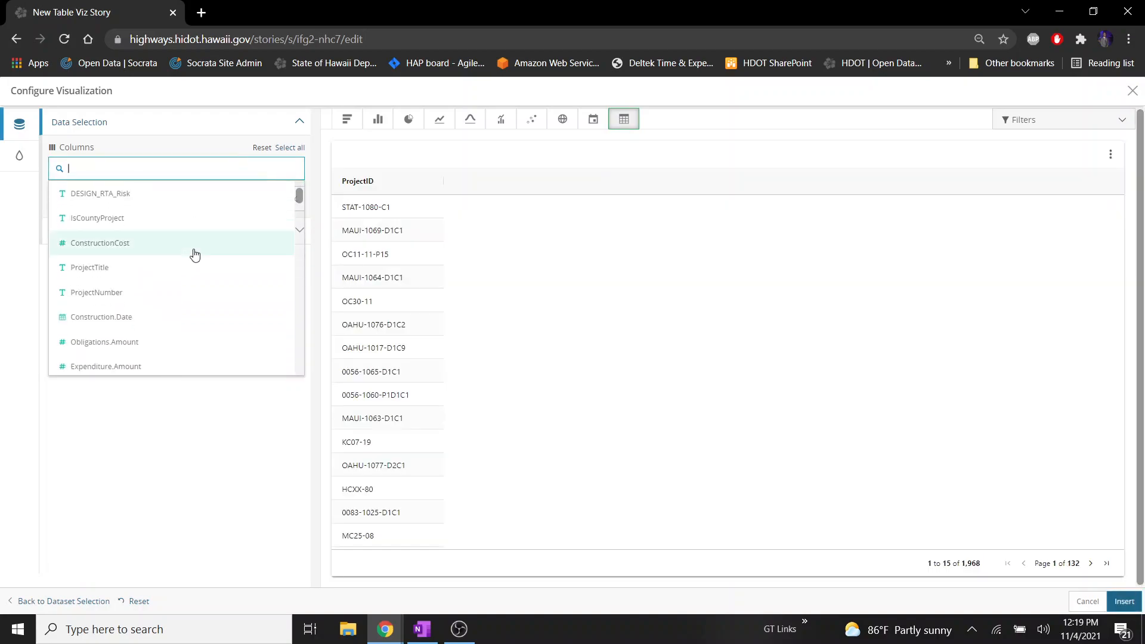
click(195, 255)
Add the ConstructionCost and ProjectNumber columns to the table.
click(184, 174)
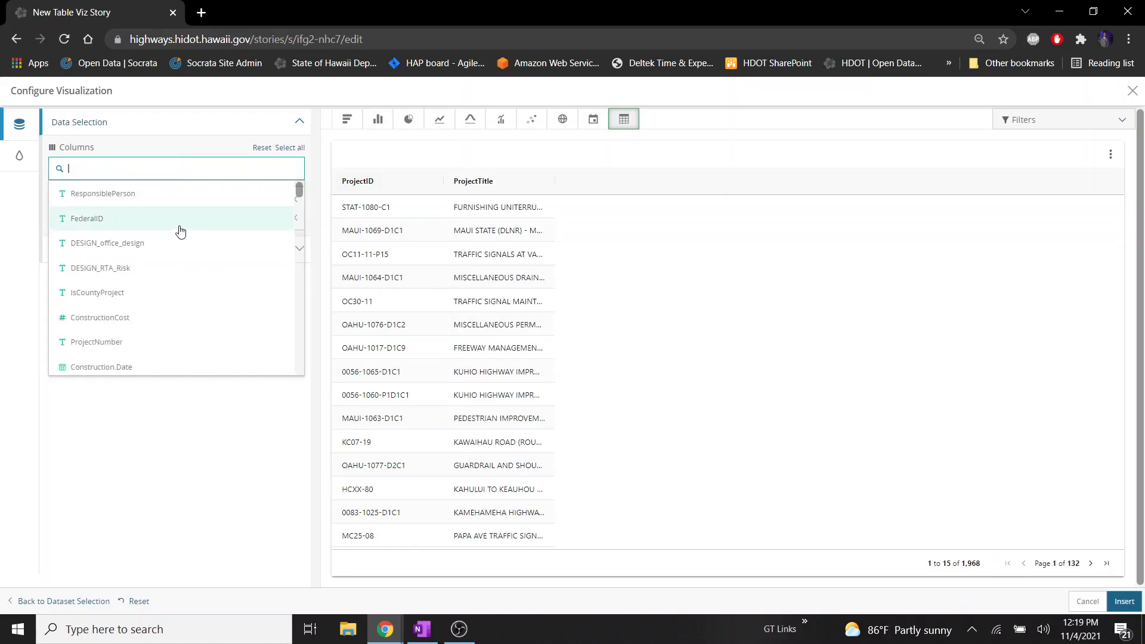
click(164, 327)
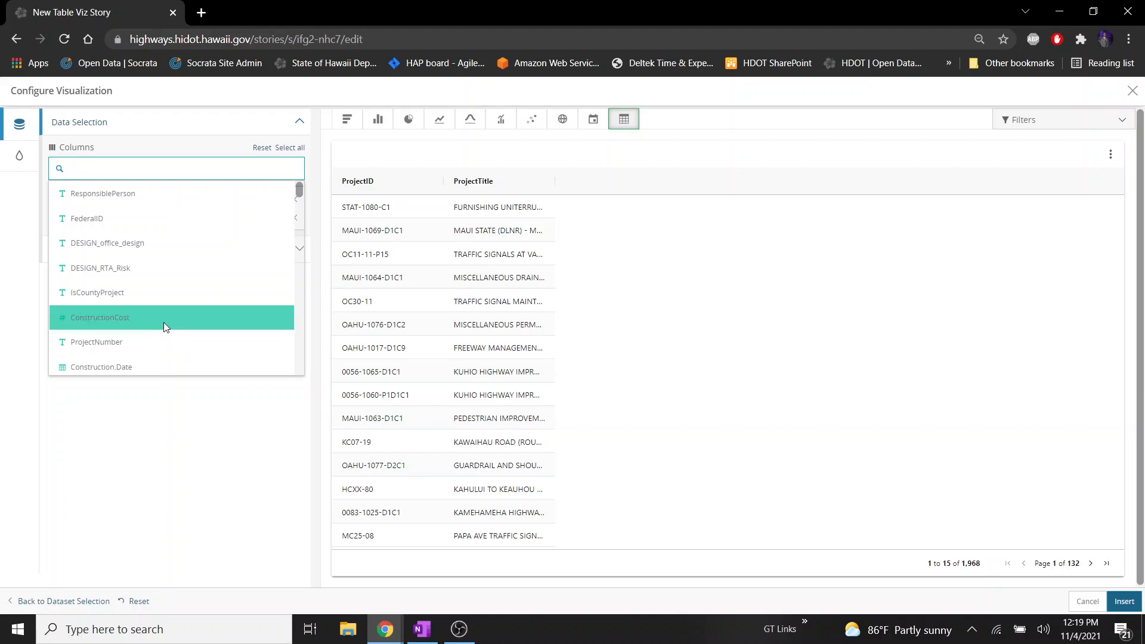
click(253, 170)
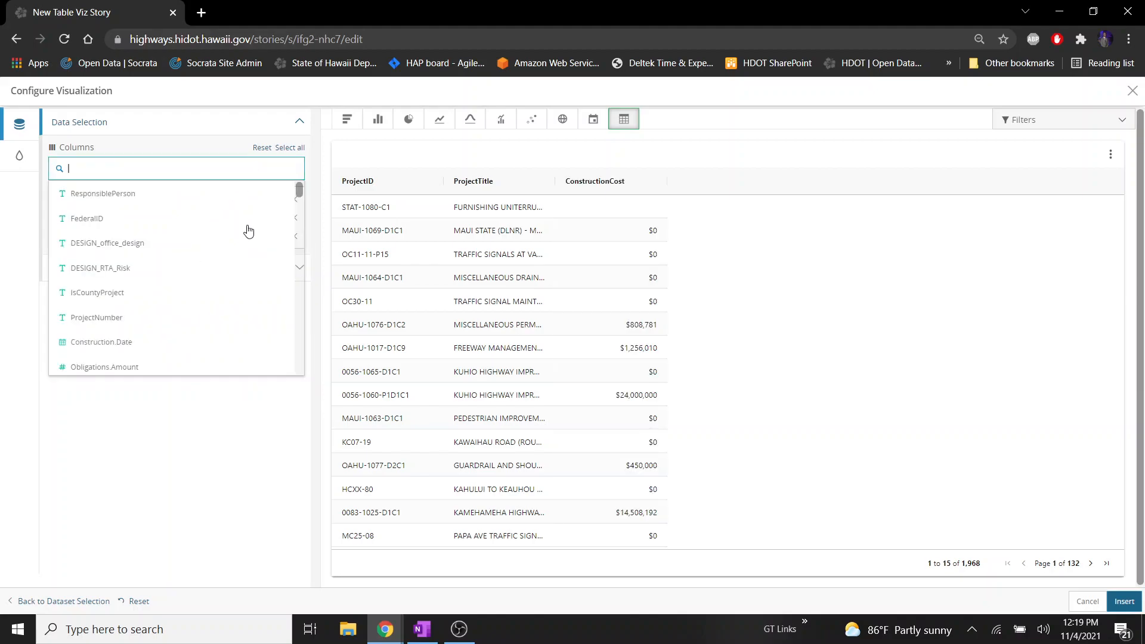
click(227, 318)
Find the CurrentPhase column by searching for "current" and add it to the table.
click(206, 168)
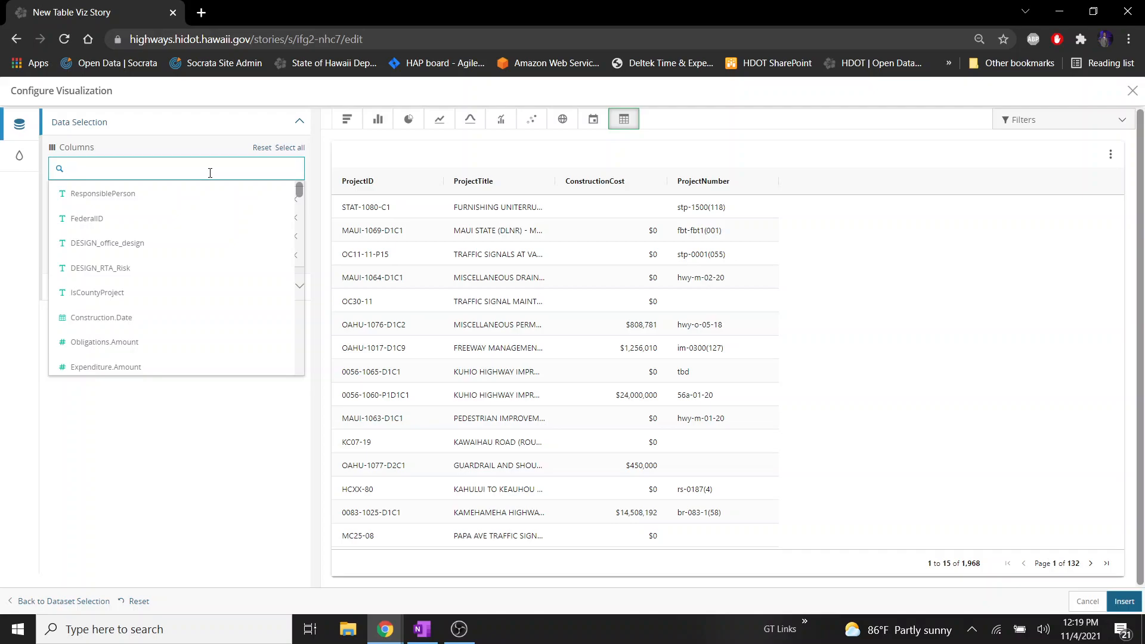
text(current)
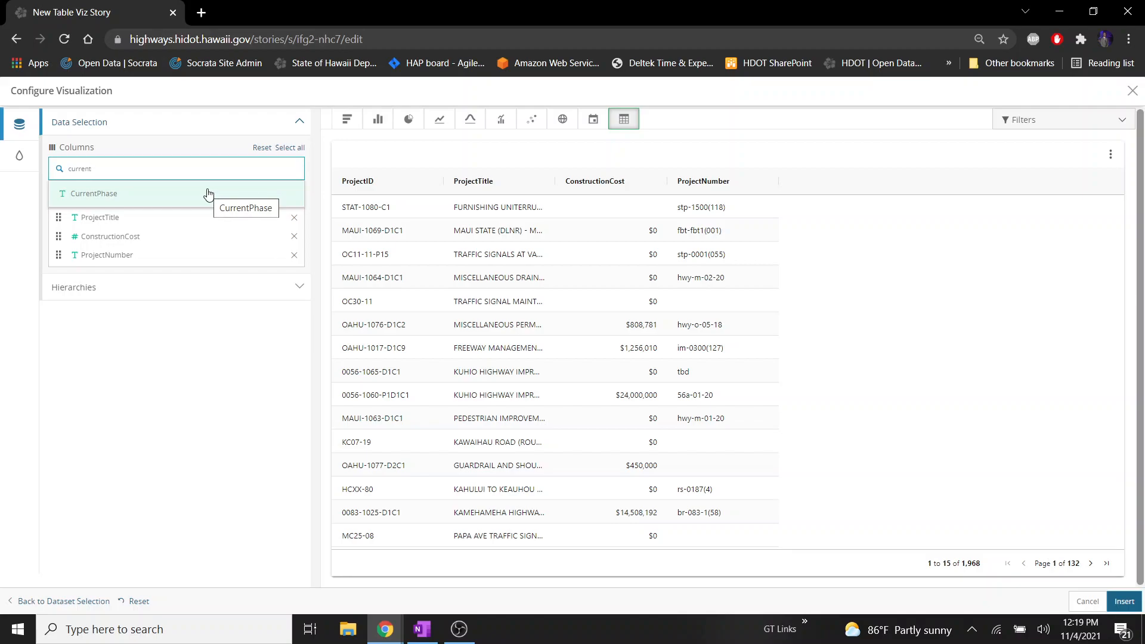
click(208, 194)
click(196, 169)
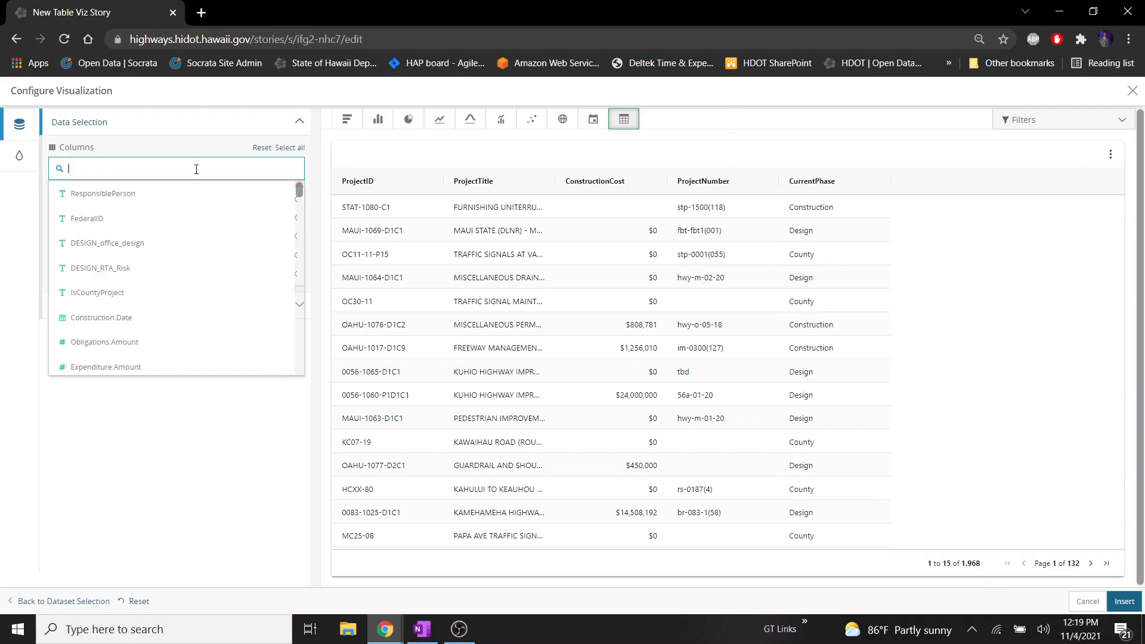
text(construc)
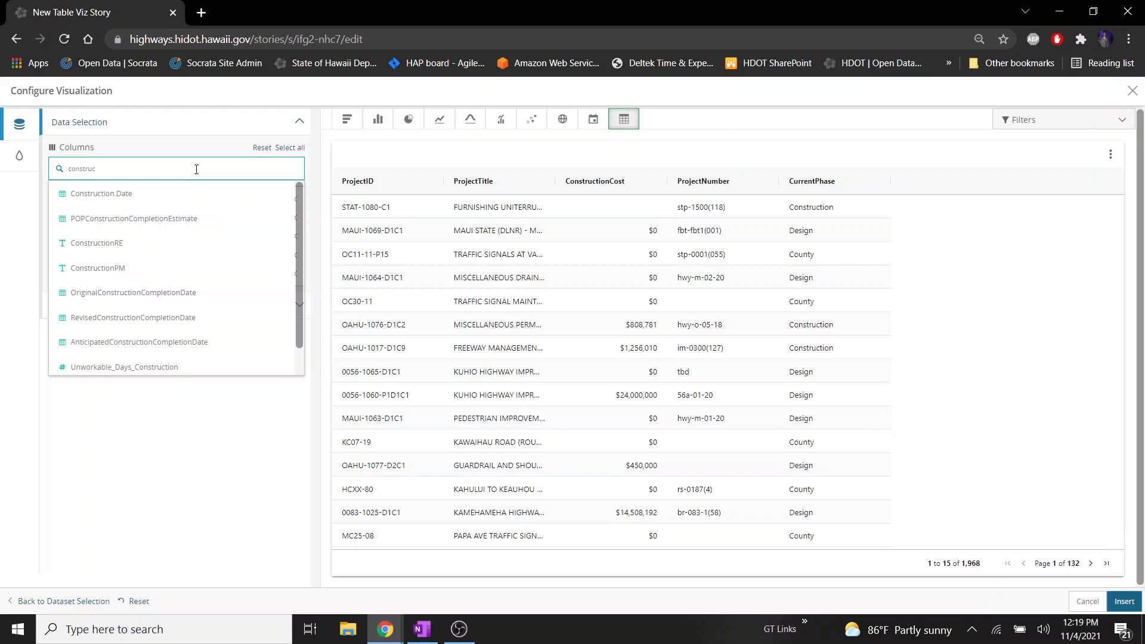
key(BackSpace)
key(BackSpace)
key(BackSpace)
key(BackSpace)
key(BackSpace)
key(BackSpace)
key(BackSpace)
key(BackSpace)
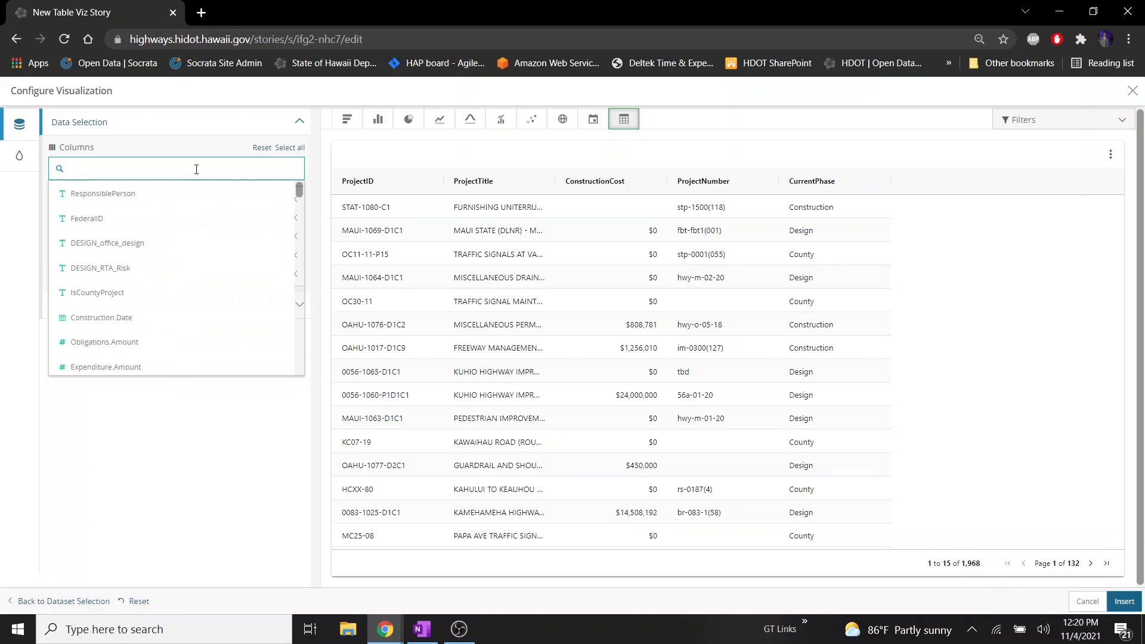
click(198, 150)
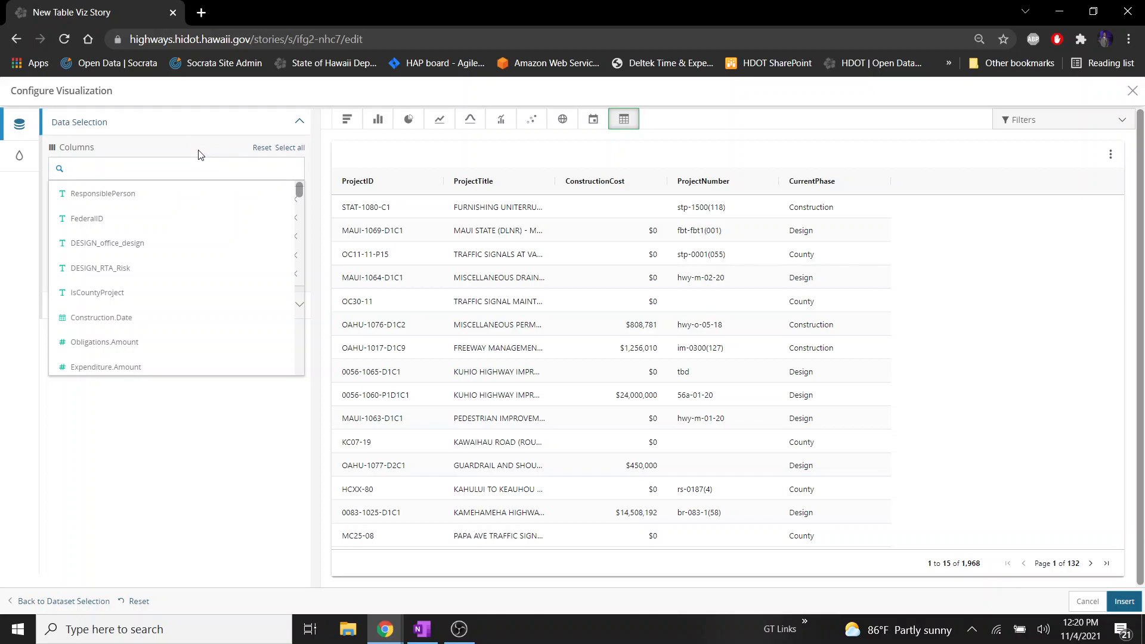
click(189, 430)
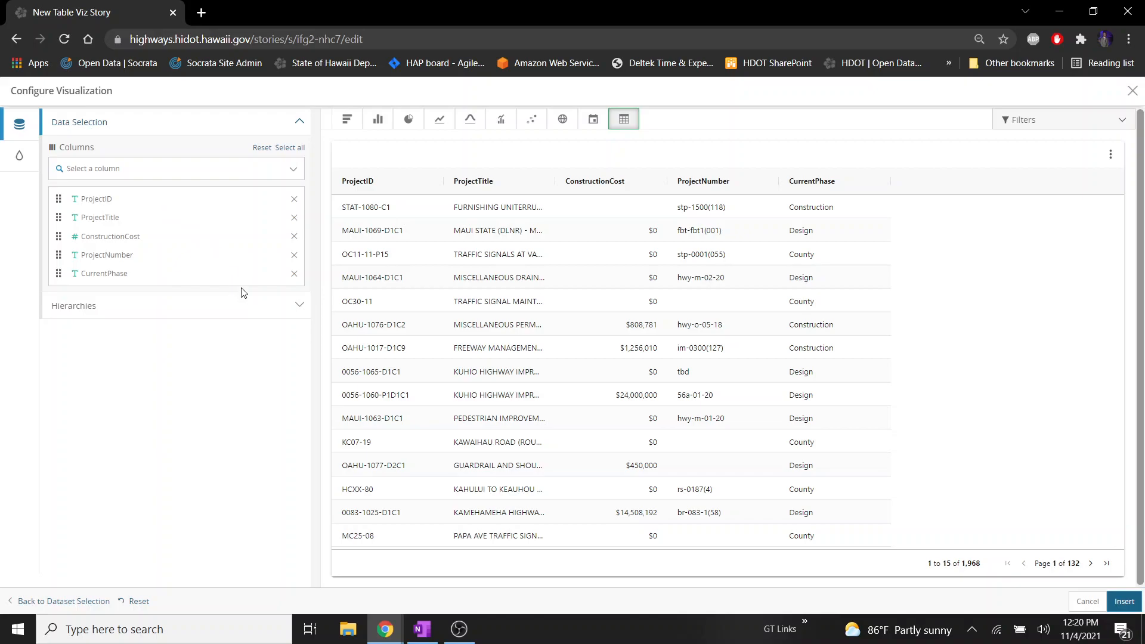
Remove the CurrentPhase and ProjectNumber columns from the table and clear the remaining column selection.
click(294, 273)
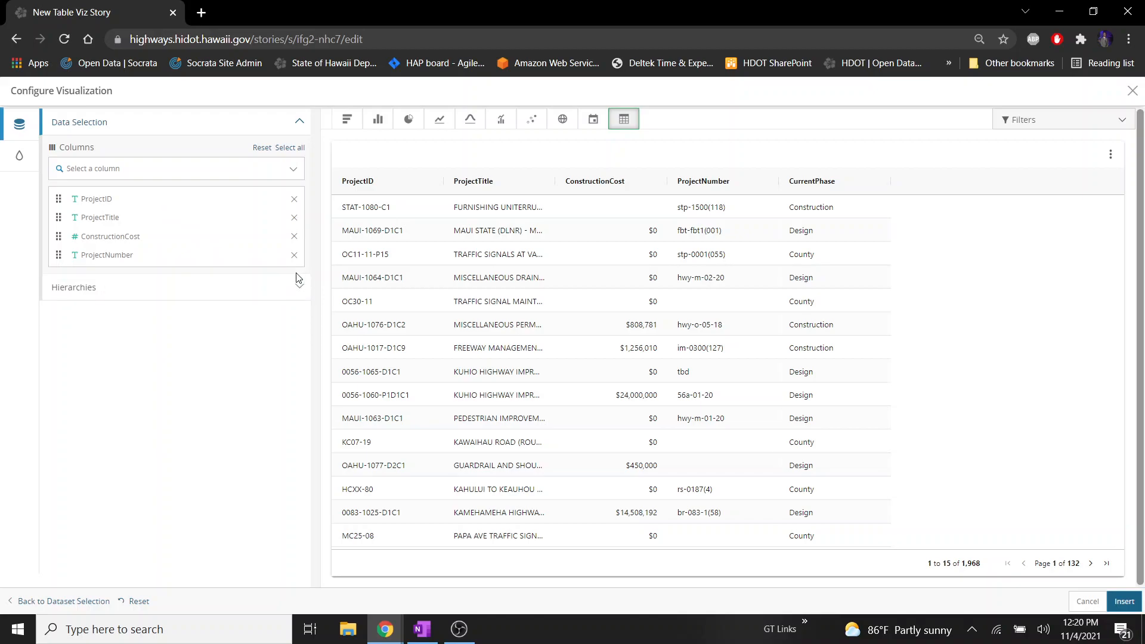
click(295, 255)
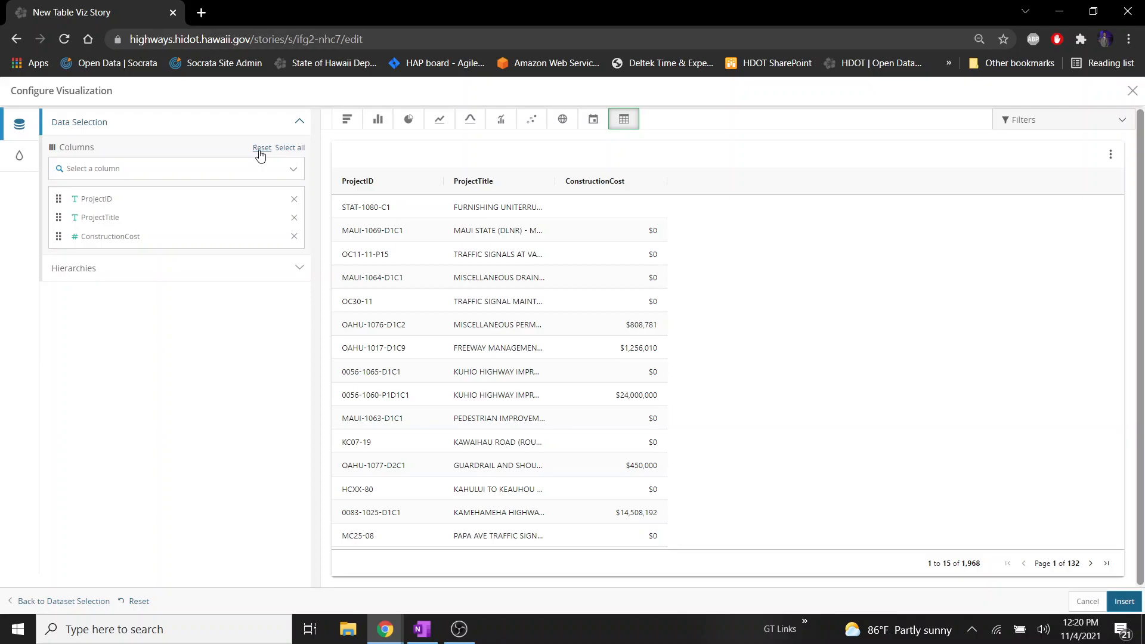
click(262, 148)
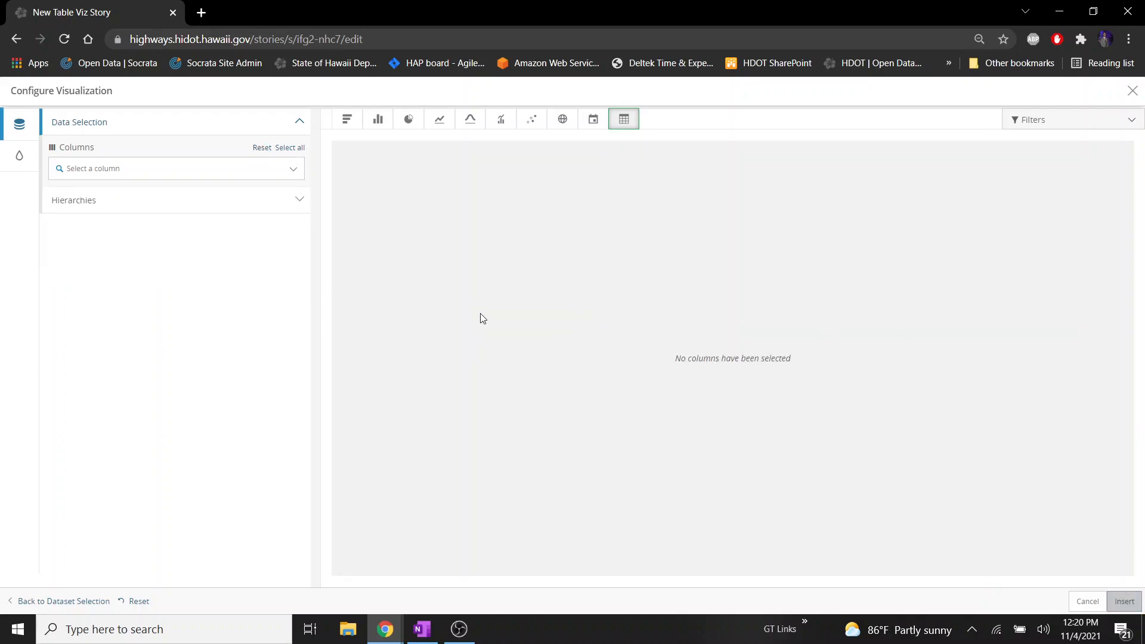
Try selecting all columns and removing the six from ProjectTitle through CalculatedSubstantialComplete, and reset the column selection.
click(301, 156)
scroll(183, 402, down, 10)
scroll(183, 402, up, 10)
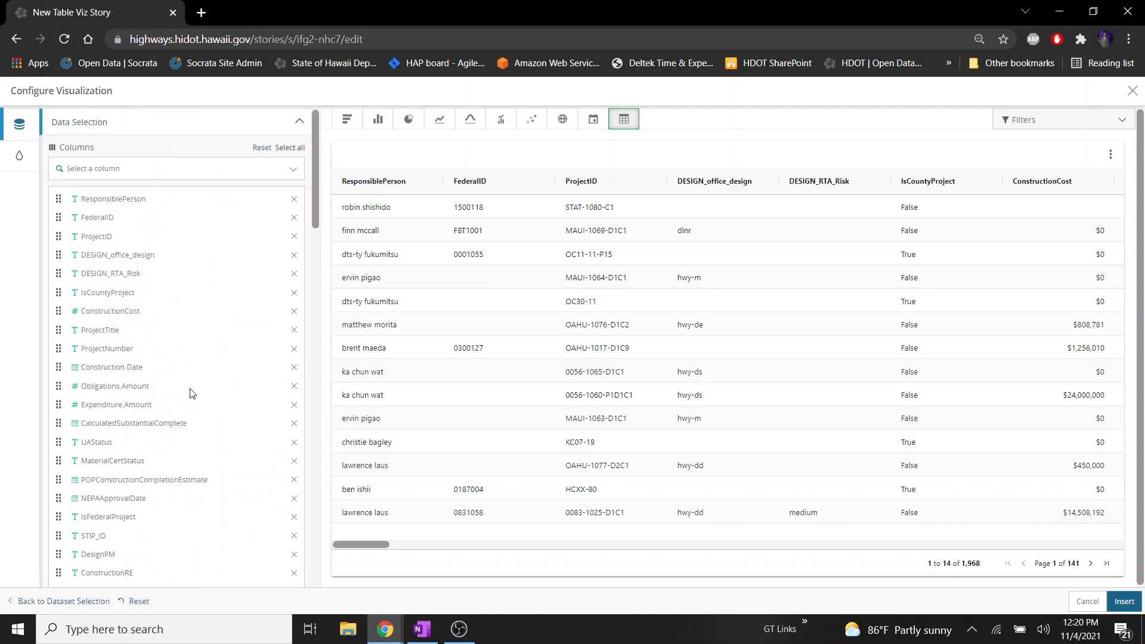
click(295, 330)
click(294, 330)
click(294, 331)
click(293, 331)
click(294, 330)
click(294, 331)
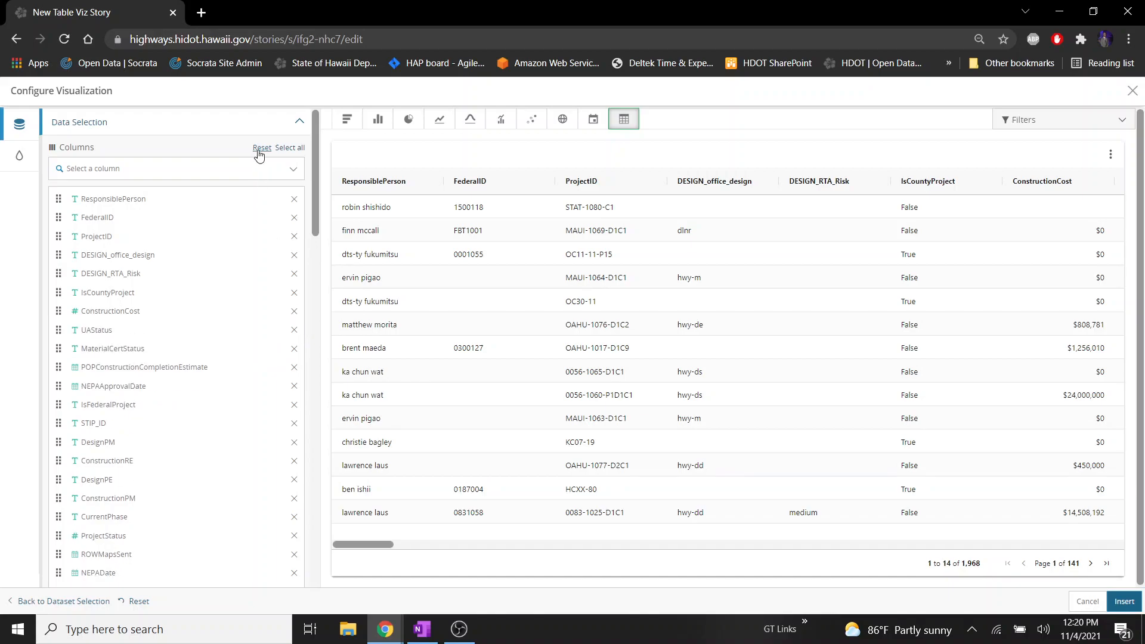
click(260, 148)
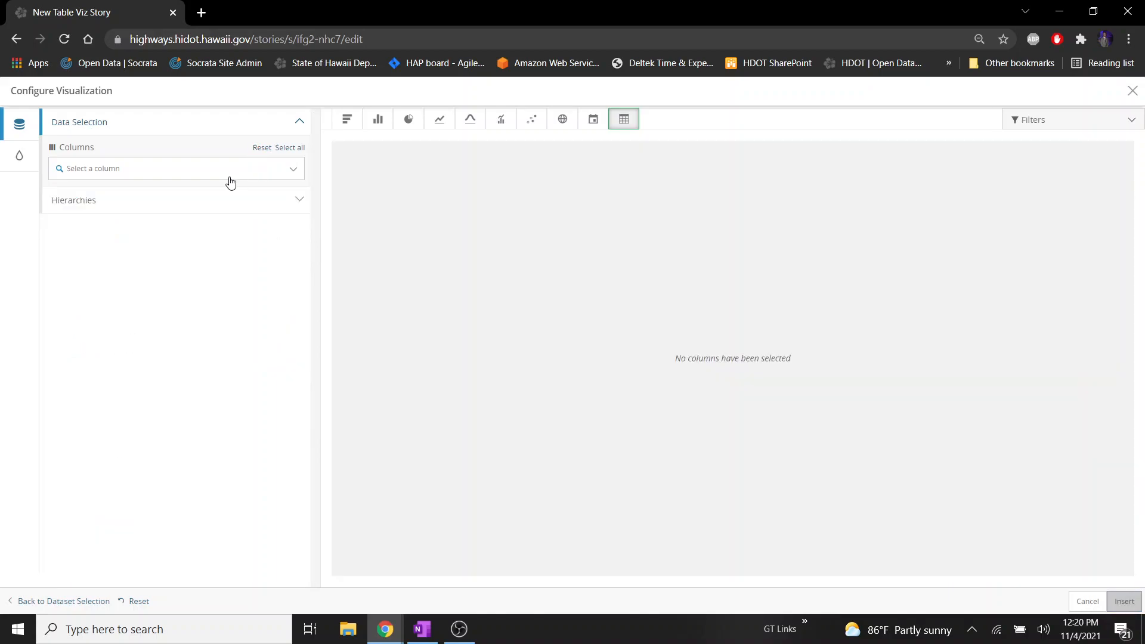
Add the ProjectID, ConstructionCost and ProjectTitle columns to the empty table, in that order.
click(232, 173)
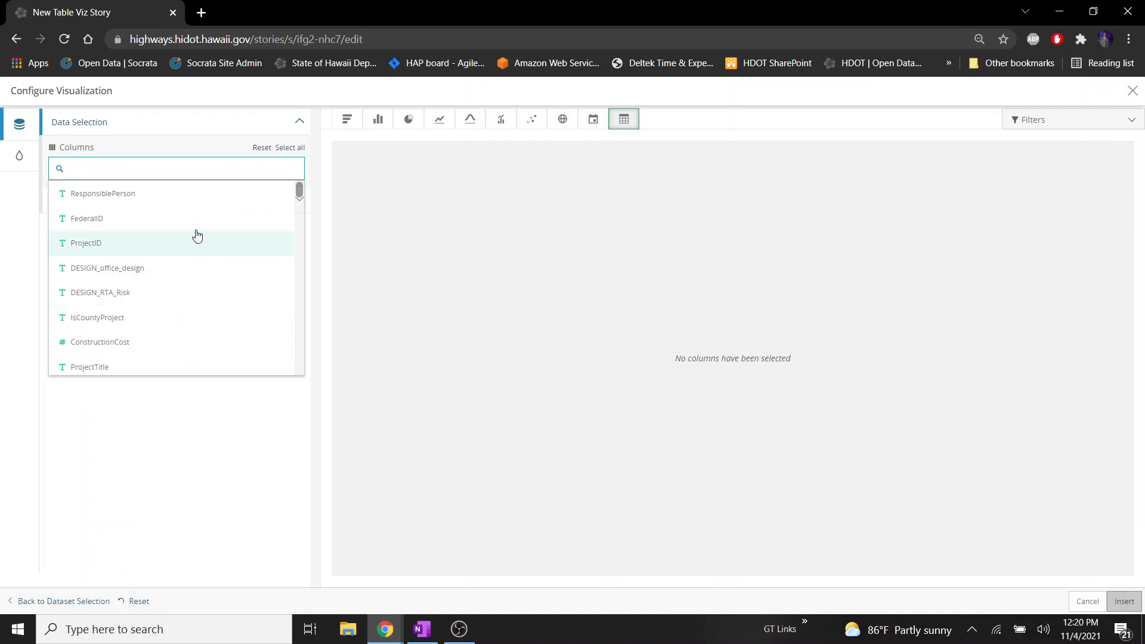
click(189, 148)
click(186, 166)
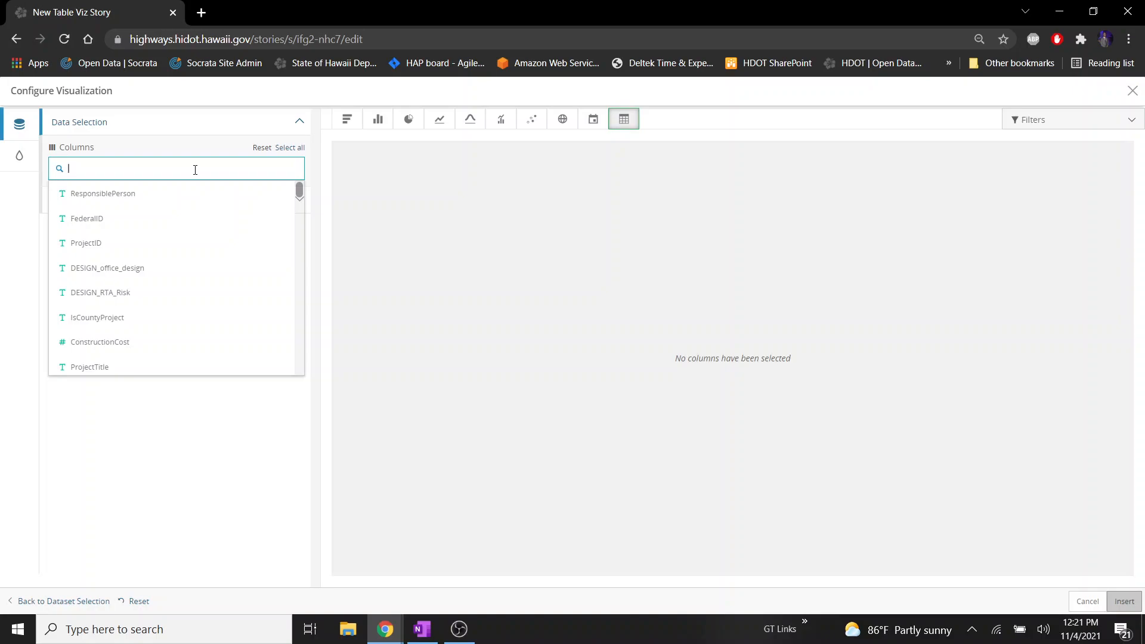
click(185, 244)
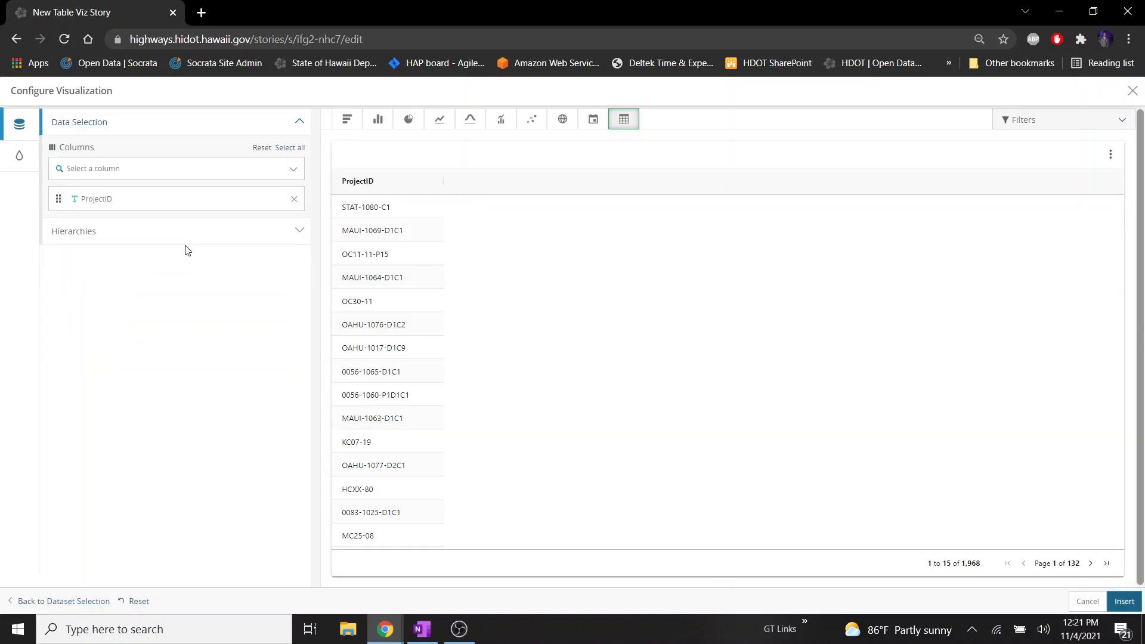
click(174, 175)
click(189, 317)
click(174, 174)
click(187, 310)
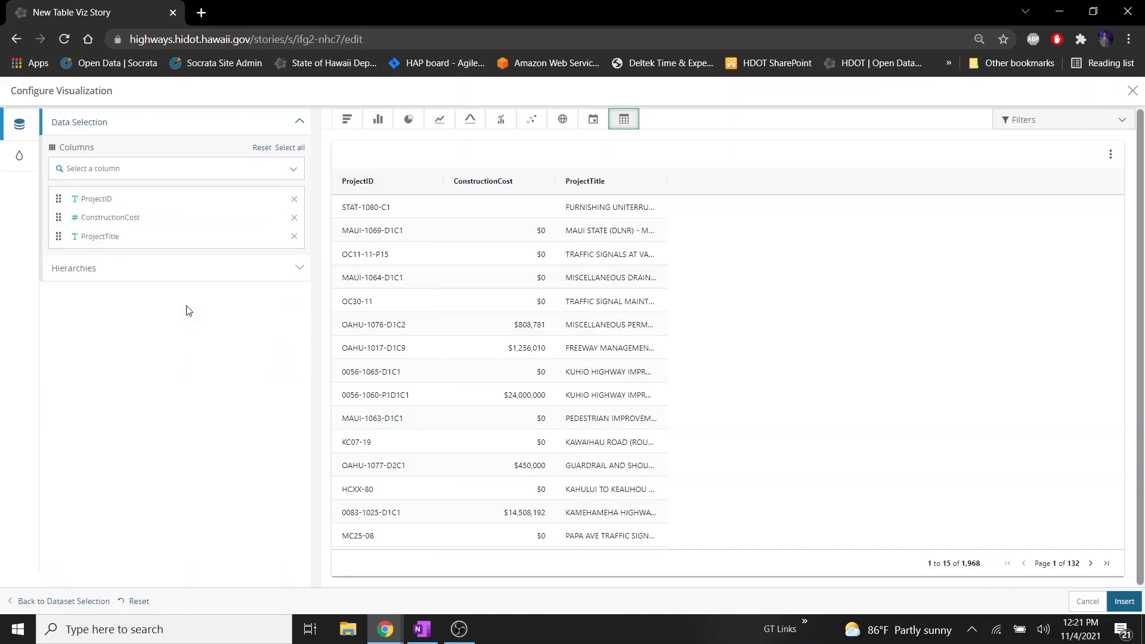
Find the CurrentPhase and Island columns by searching for "cur" and "island", and add both to the table.
click(176, 171)
text(cur)
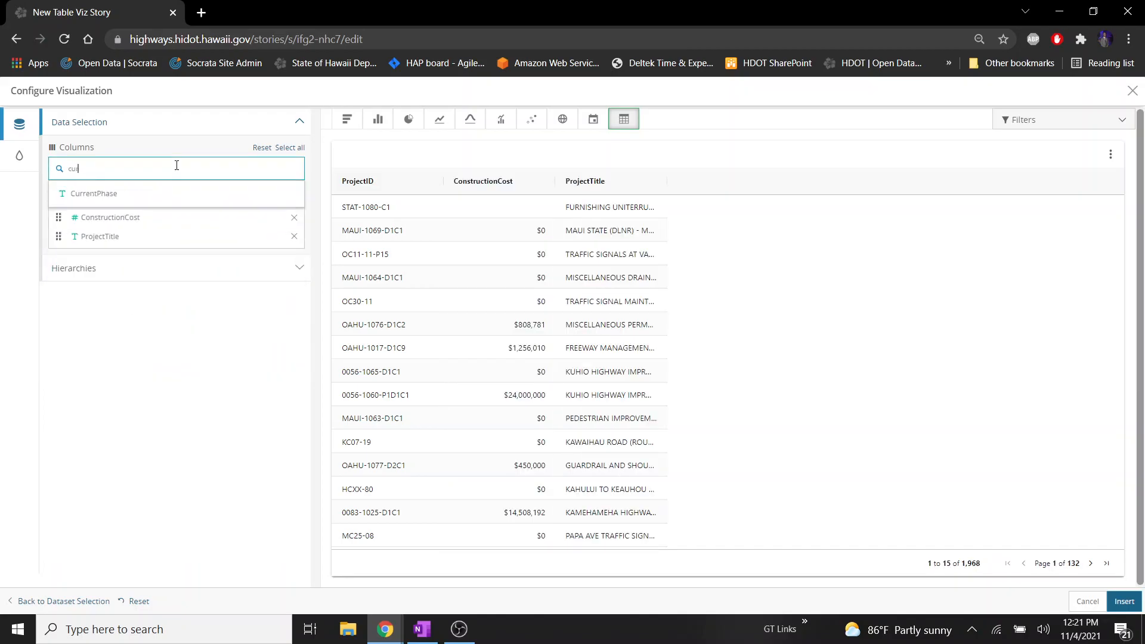
click(177, 192)
click(177, 171)
text(is)
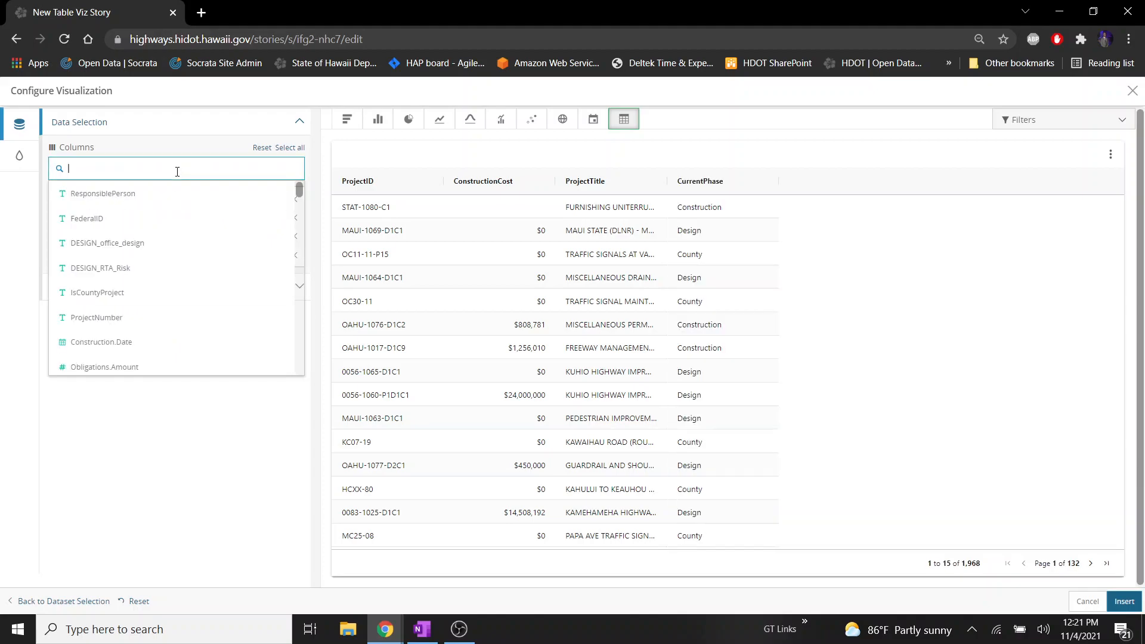
text(land)
click(175, 192)
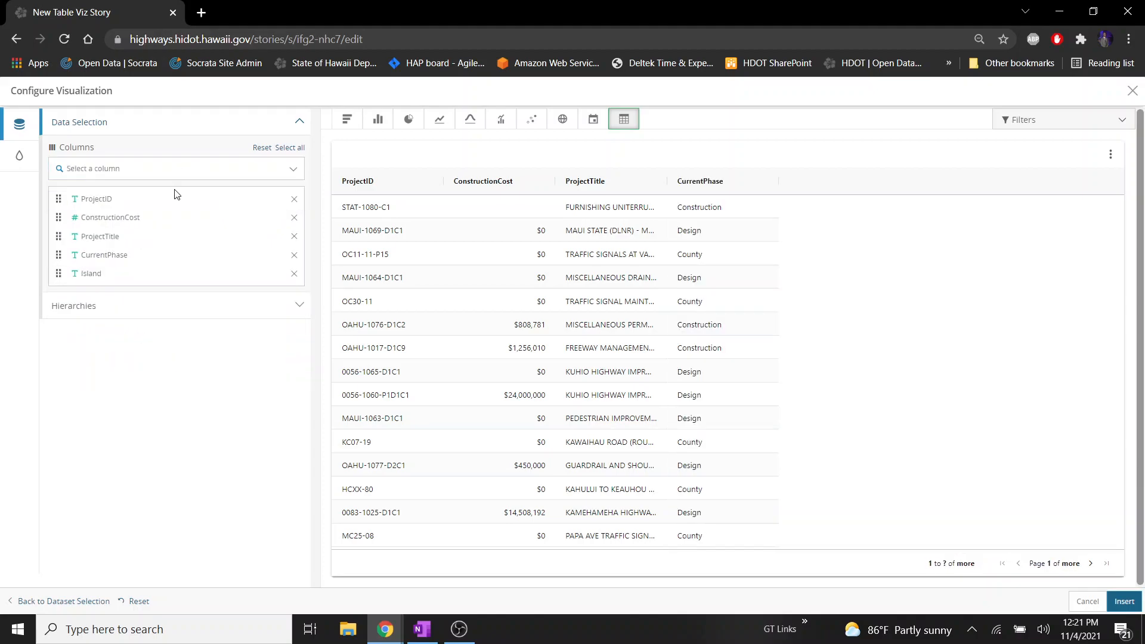
Add the Construction.Date and ProjectNumber columns to the table.
click(175, 172)
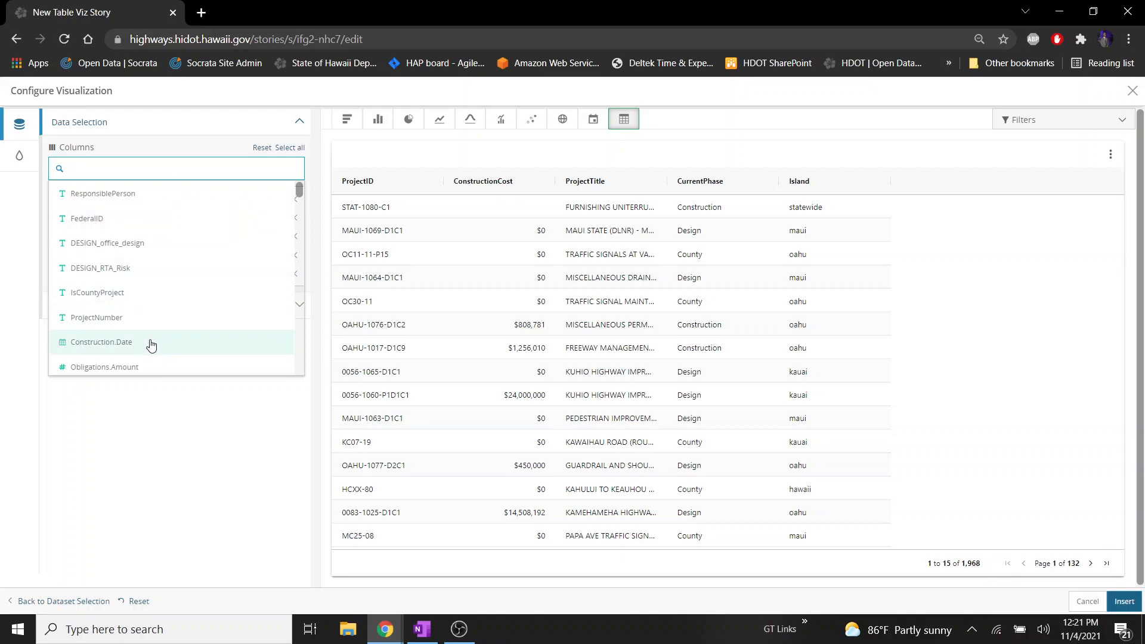
click(148, 341)
click(171, 173)
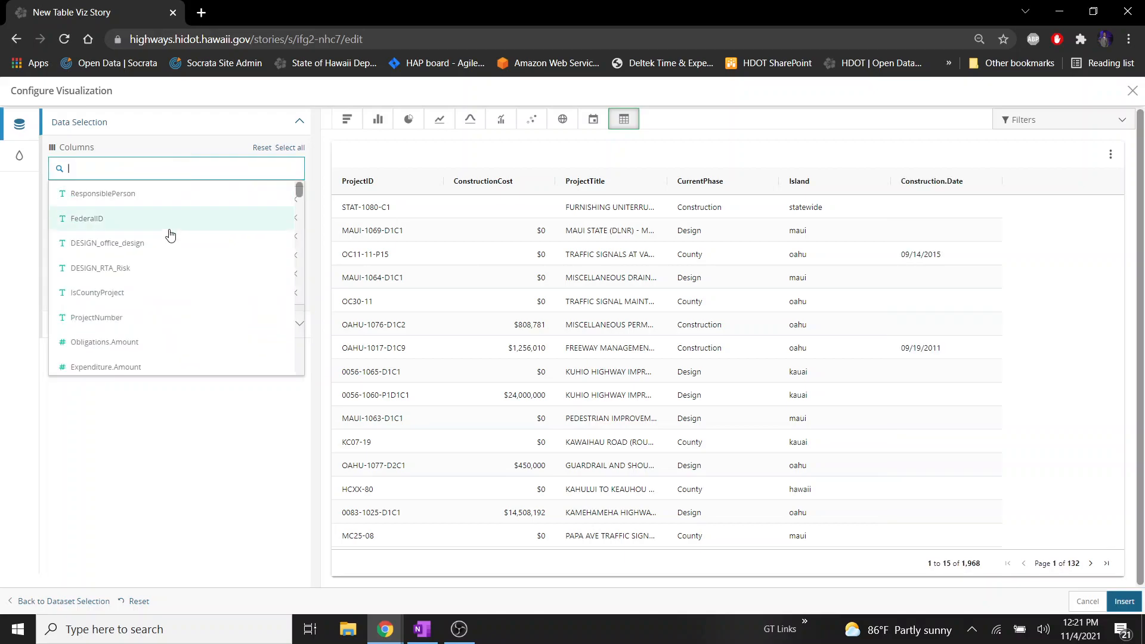
click(159, 319)
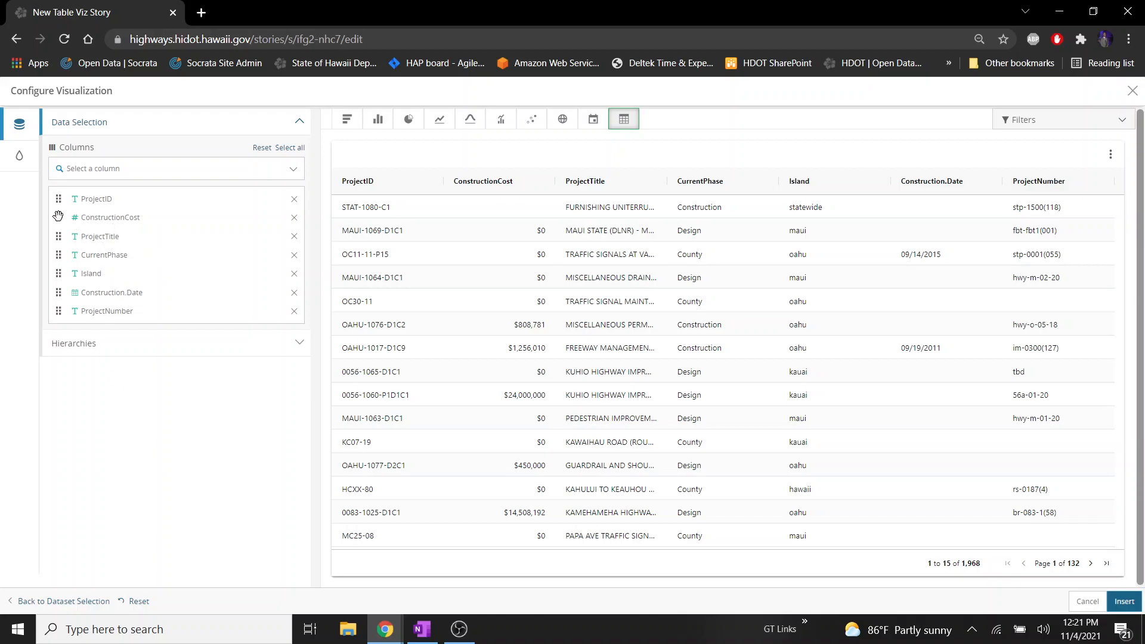
Reorder the table columns by moving ConstructionCost just before Construction.Date and Island directly after ProjectID.
drag(59, 215, 59, 217)
drag(60, 217, 58, 267)
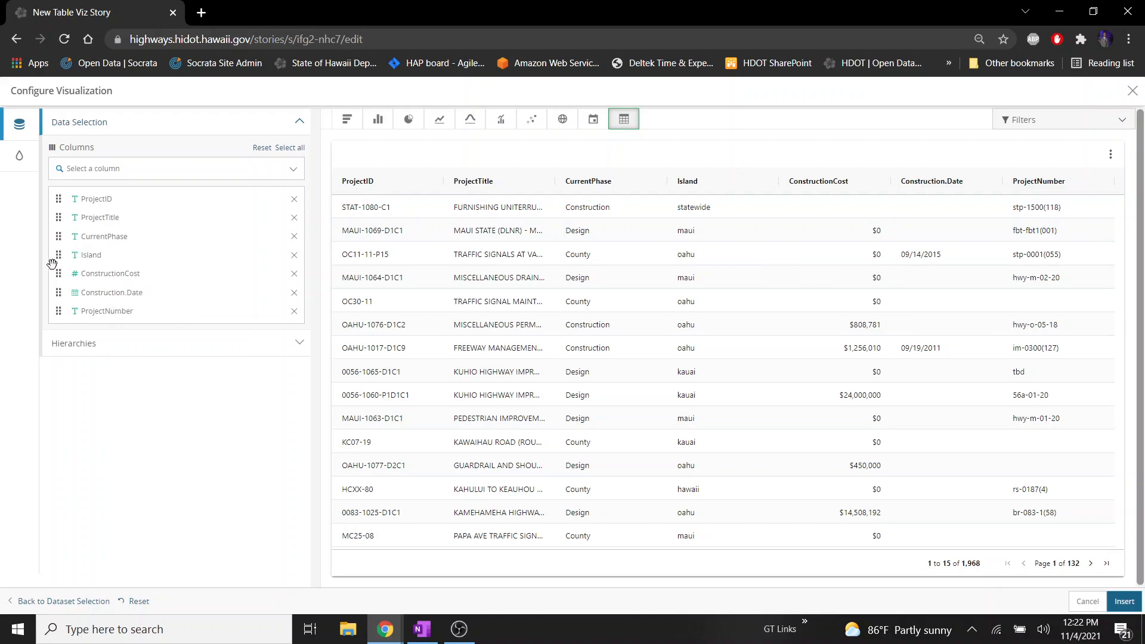
drag(59, 256, 61, 217)
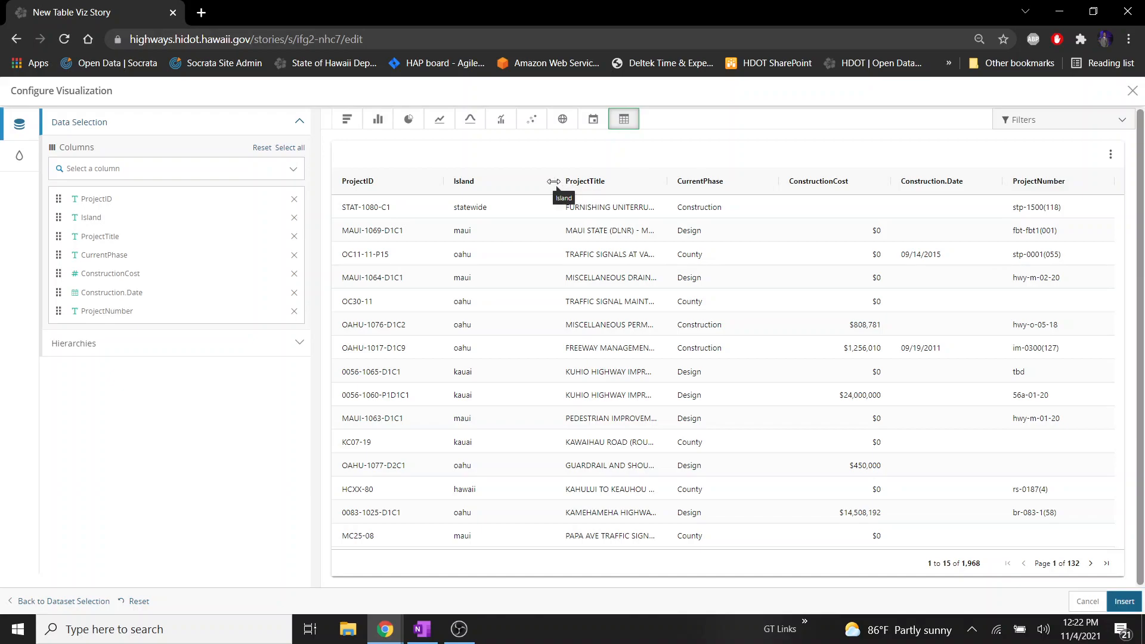
Narrow the Island column to fit its short names and widen the ProjectTitle column to show more of each title.
drag(554, 182, 506, 177)
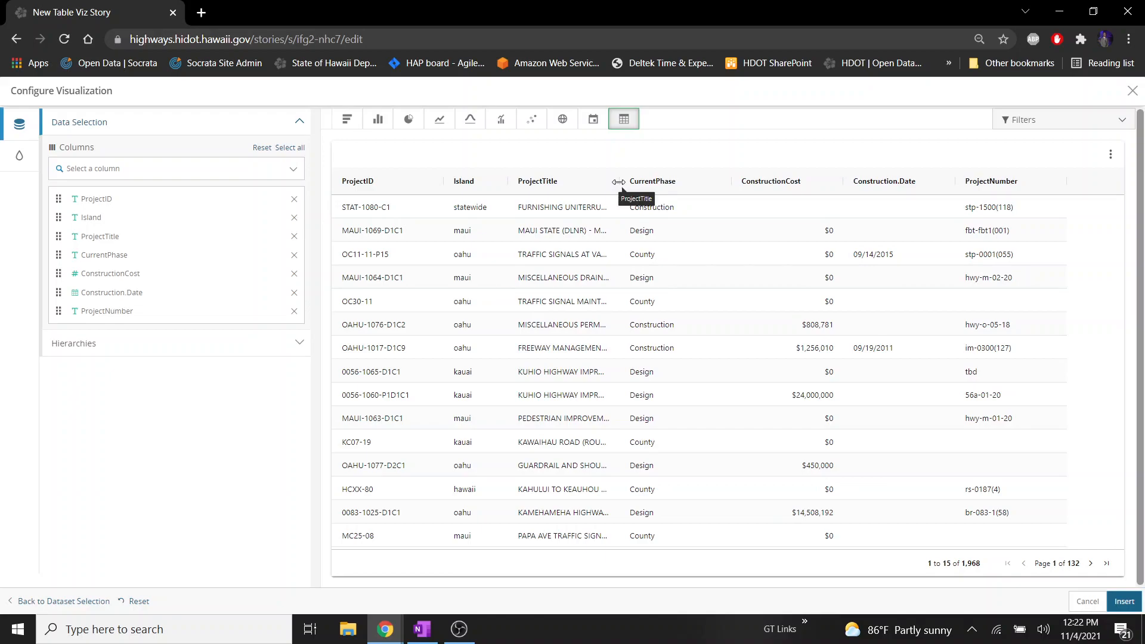
drag(618, 182, 777, 183)
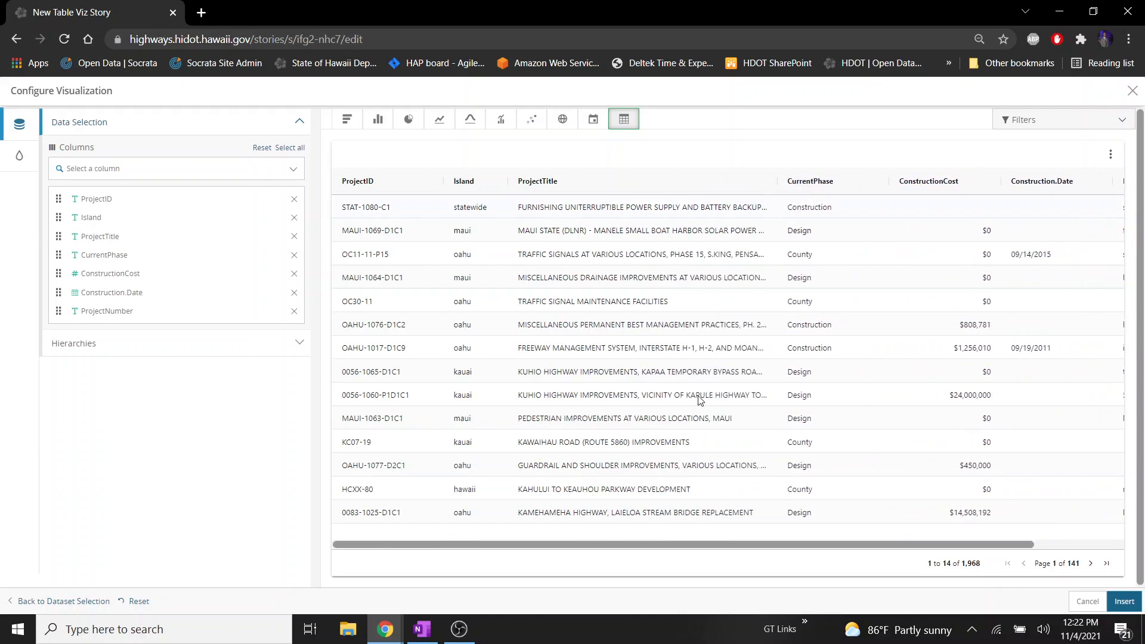
click(474, 640)
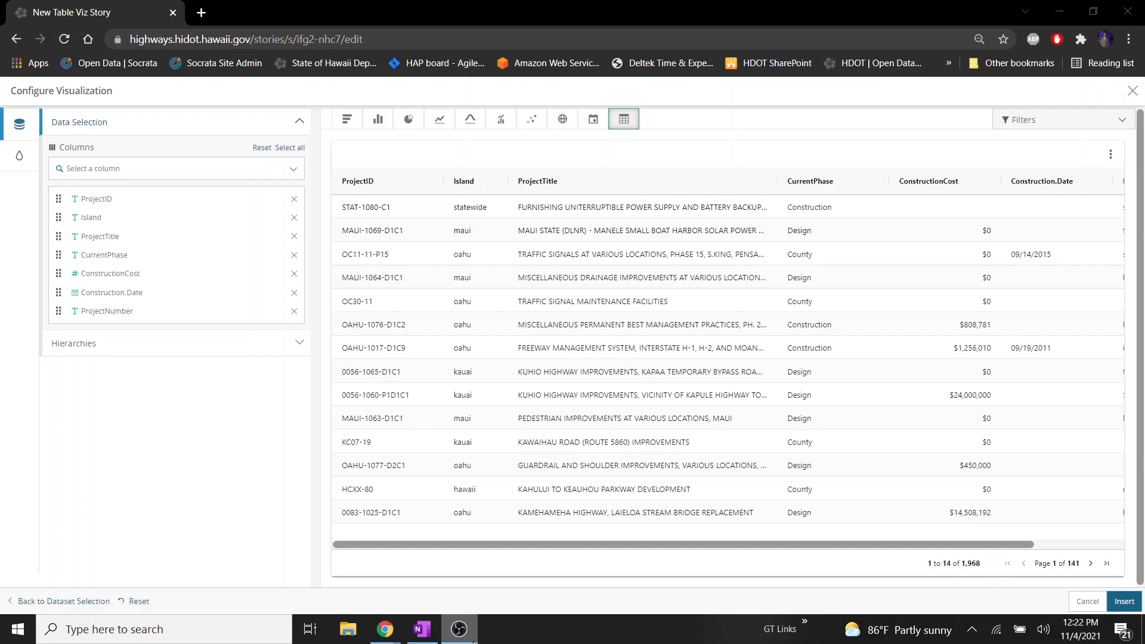
click(474, 640)
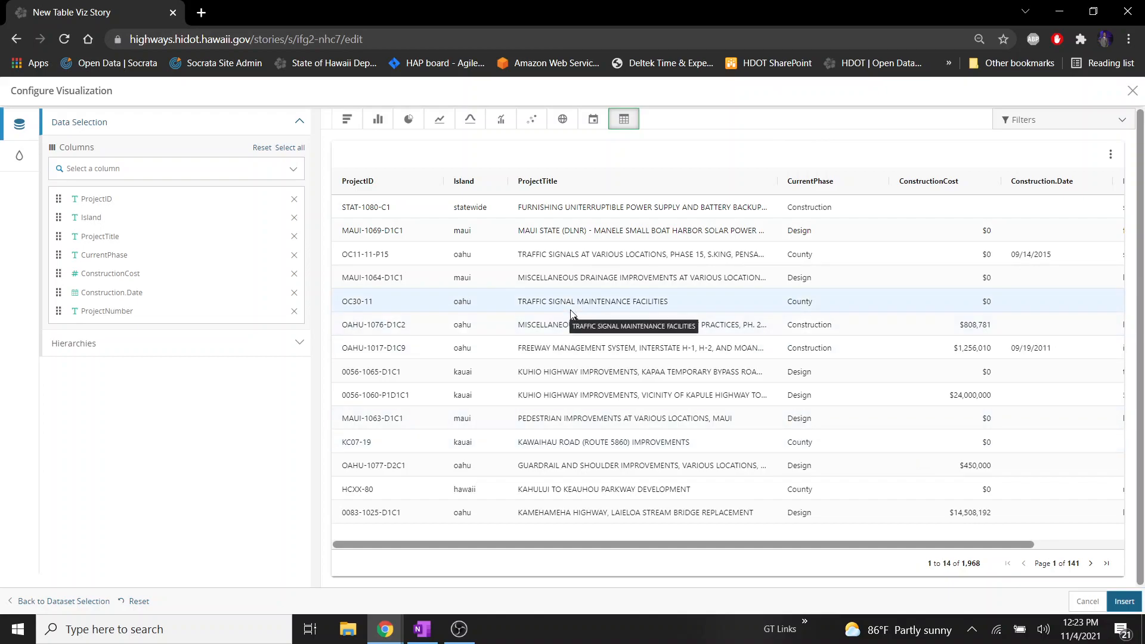
Insert the configured table into the story and increase its block height to show ten rows per page.
click(1124, 601)
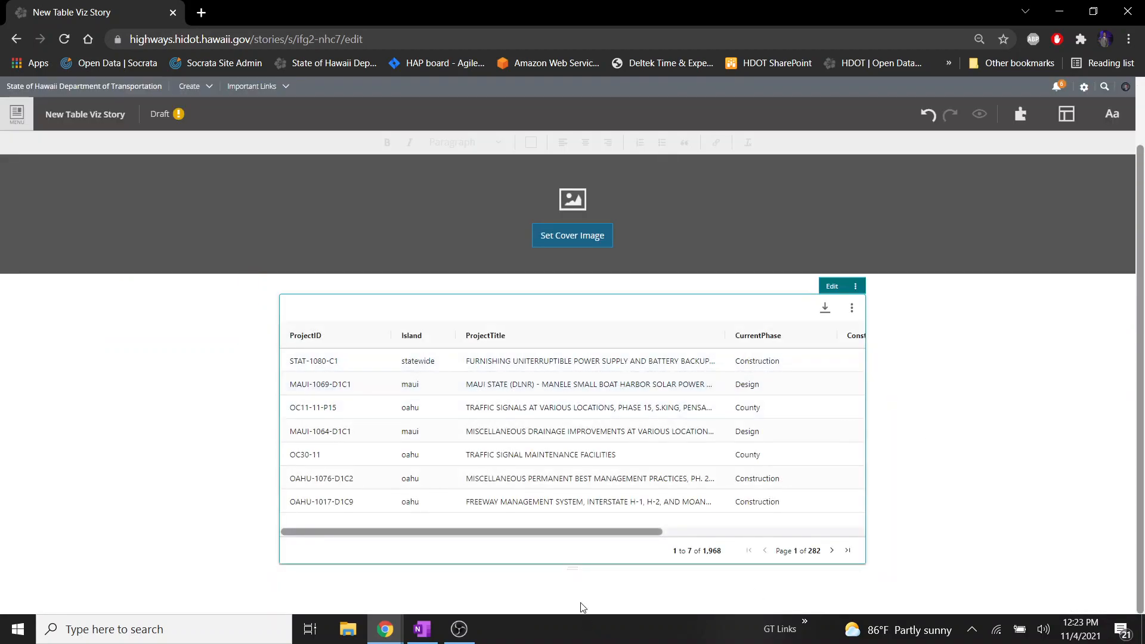
drag(576, 571, 578, 611)
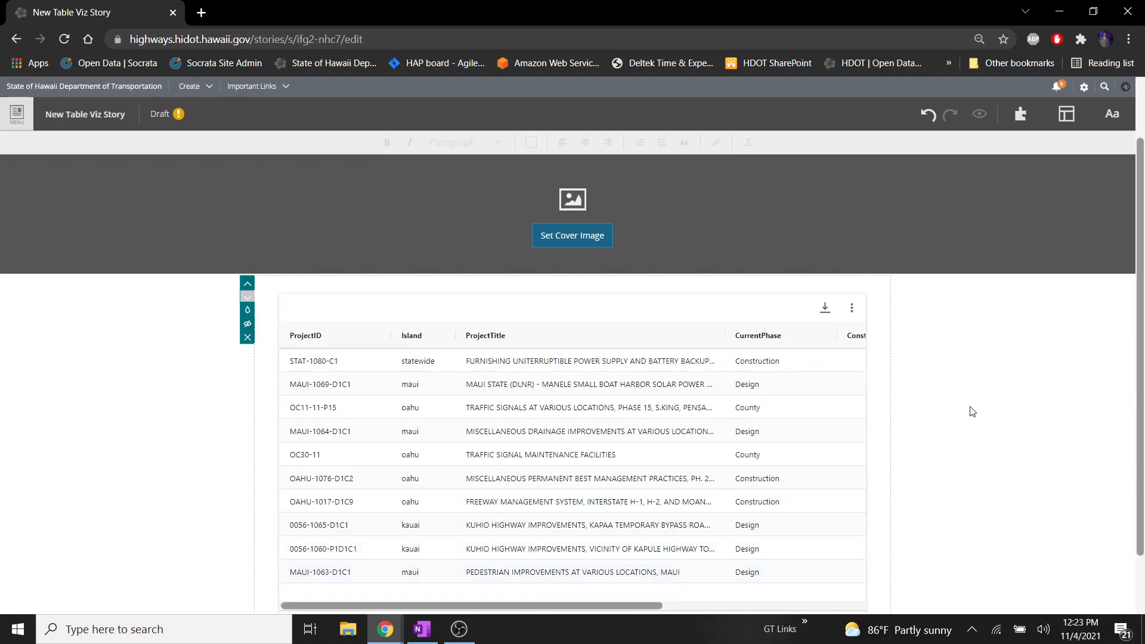
scroll(971, 409, down, 1)
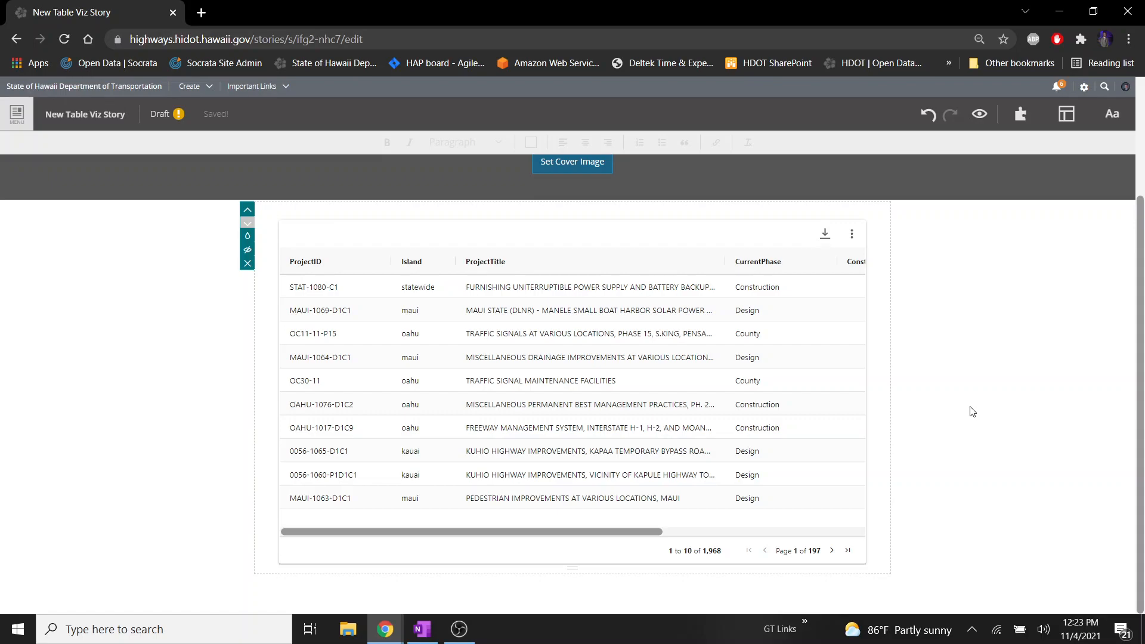
scroll(973, 373, up, 1)
Reopen the inserted table's configuration and set up its first hierarchy, leaving its grouping options expanded.
mouse_move(871, 300)
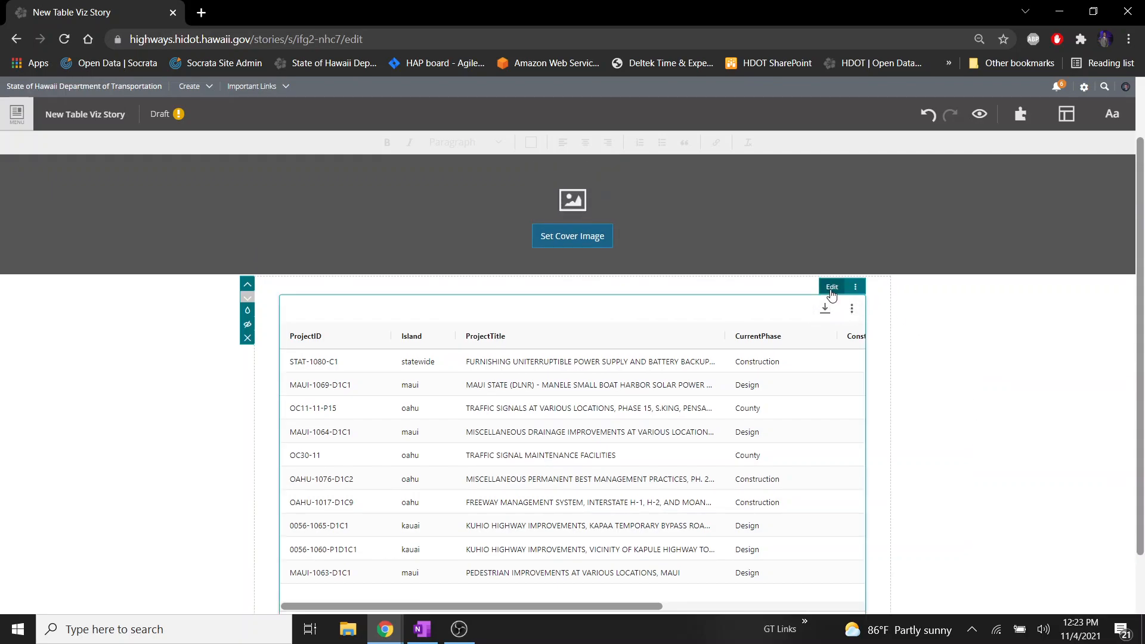
click(832, 288)
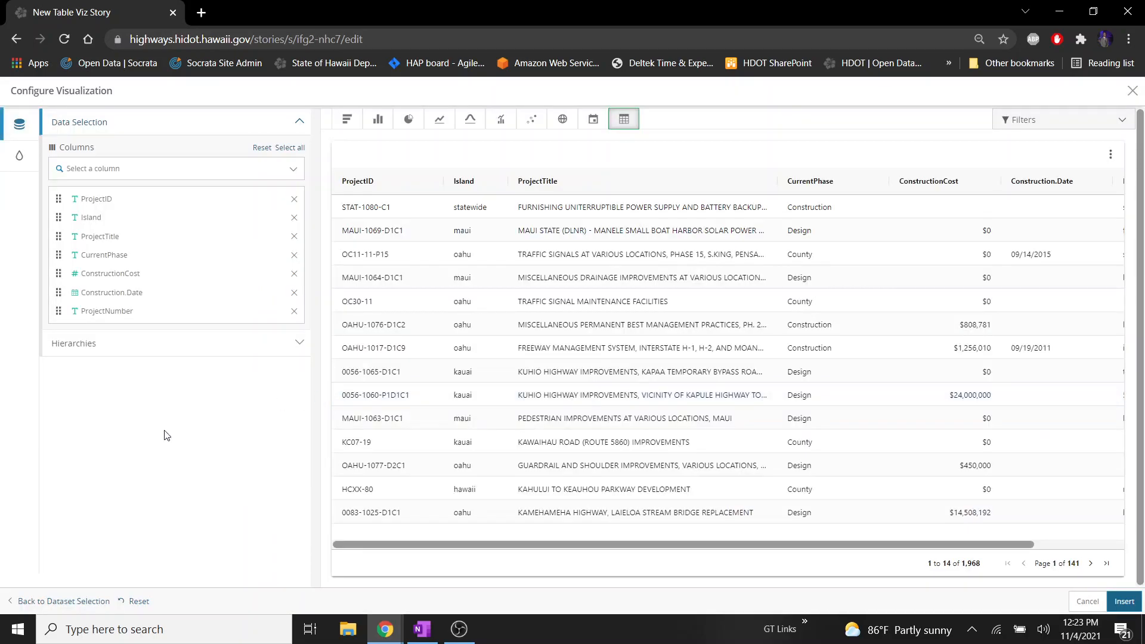
click(300, 349)
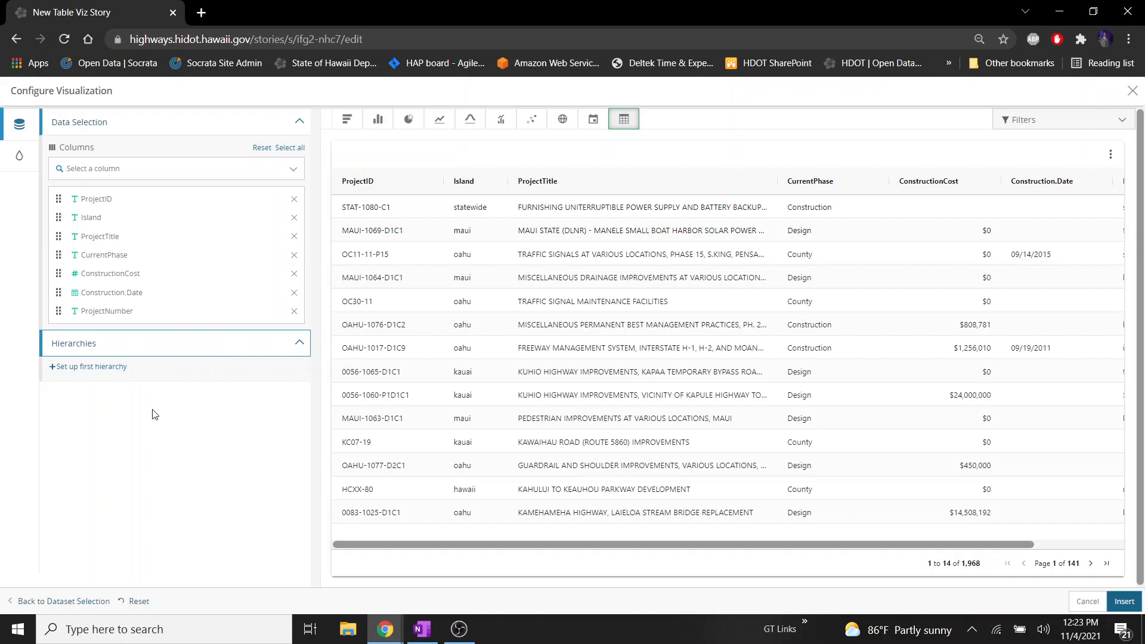
click(98, 367)
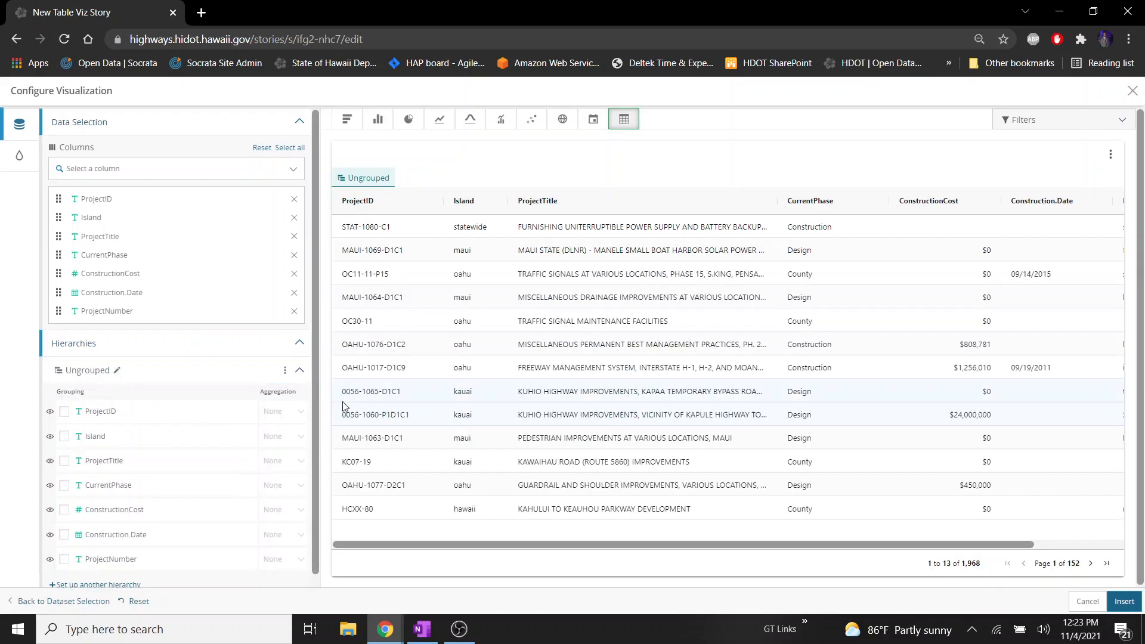
scroll(298, 400, down, 1)
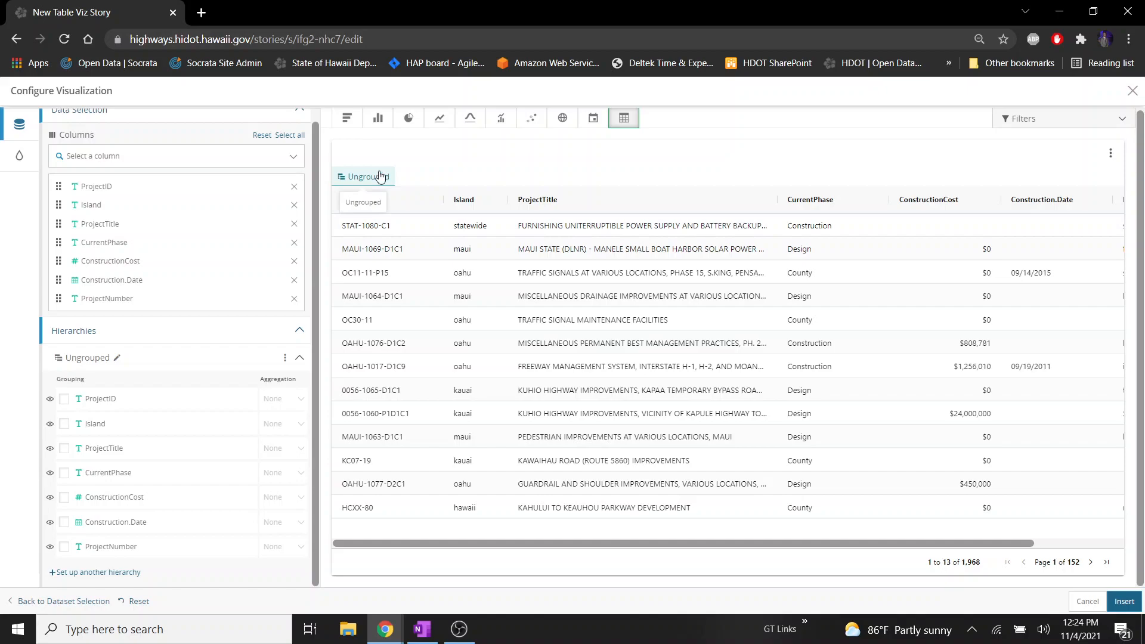
click(302, 359)
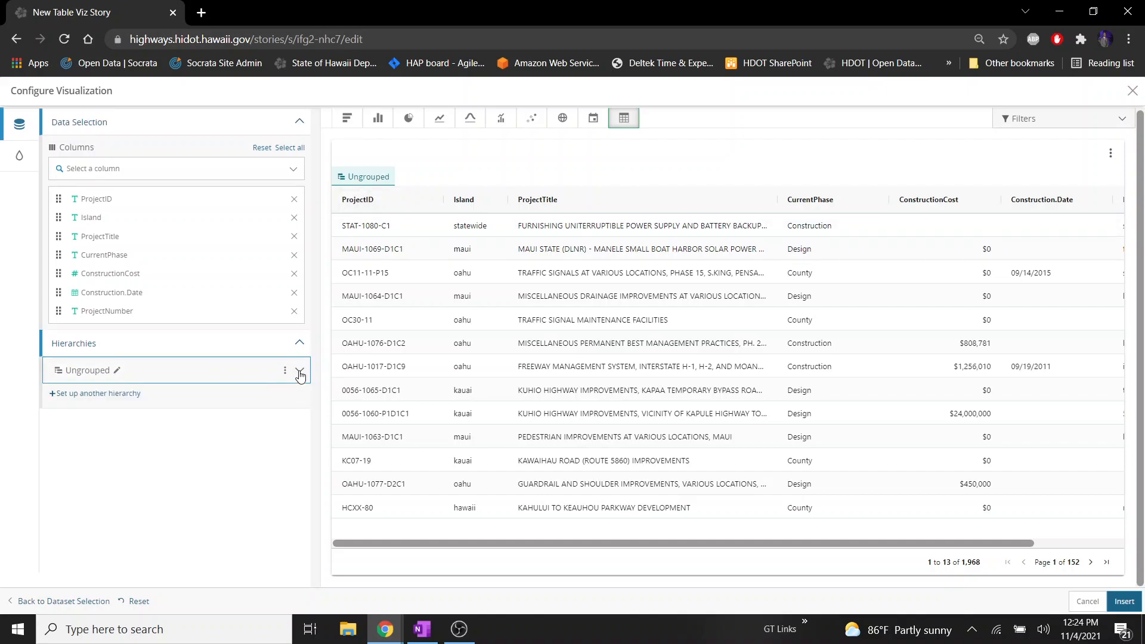
click(300, 373)
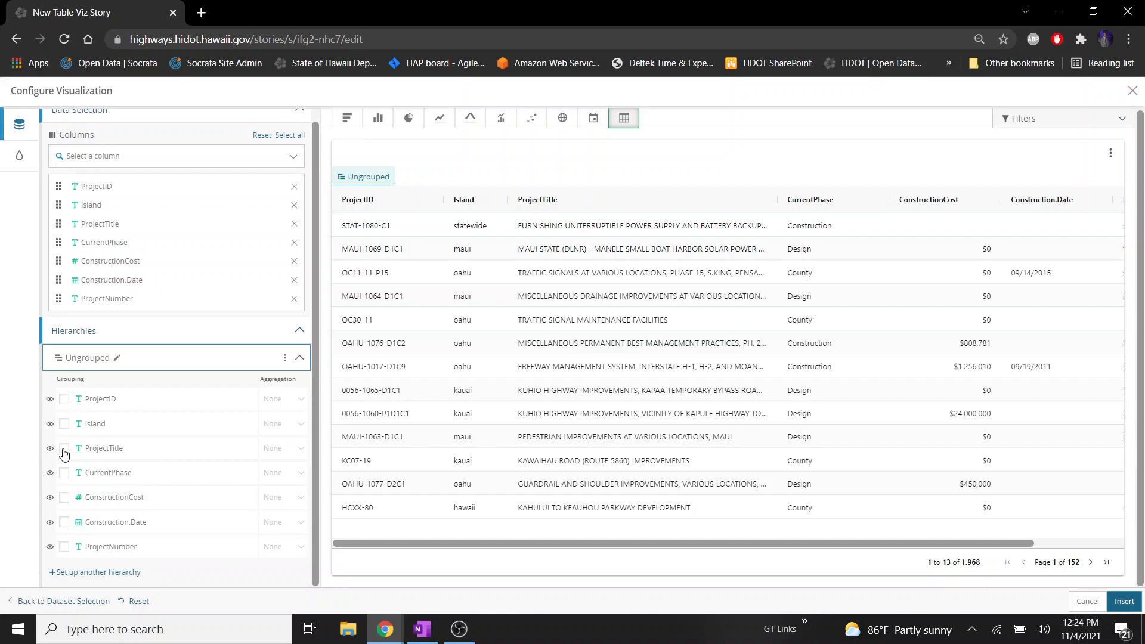
Group the hierarchy by Island and expand the kauai group to inspect its projects.
click(65, 423)
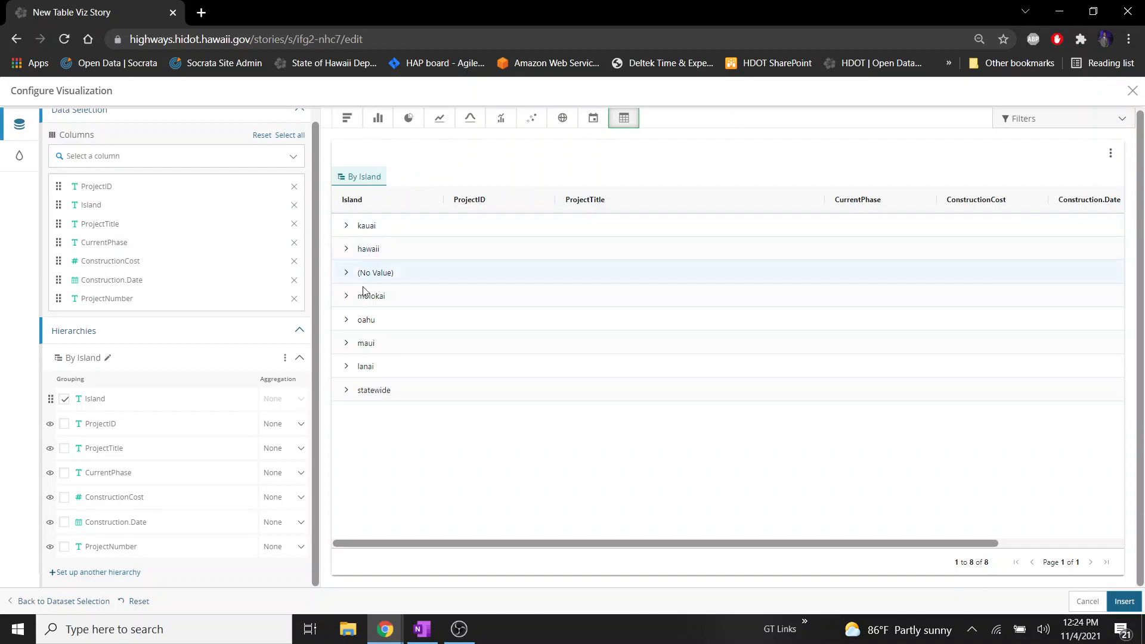
click(347, 227)
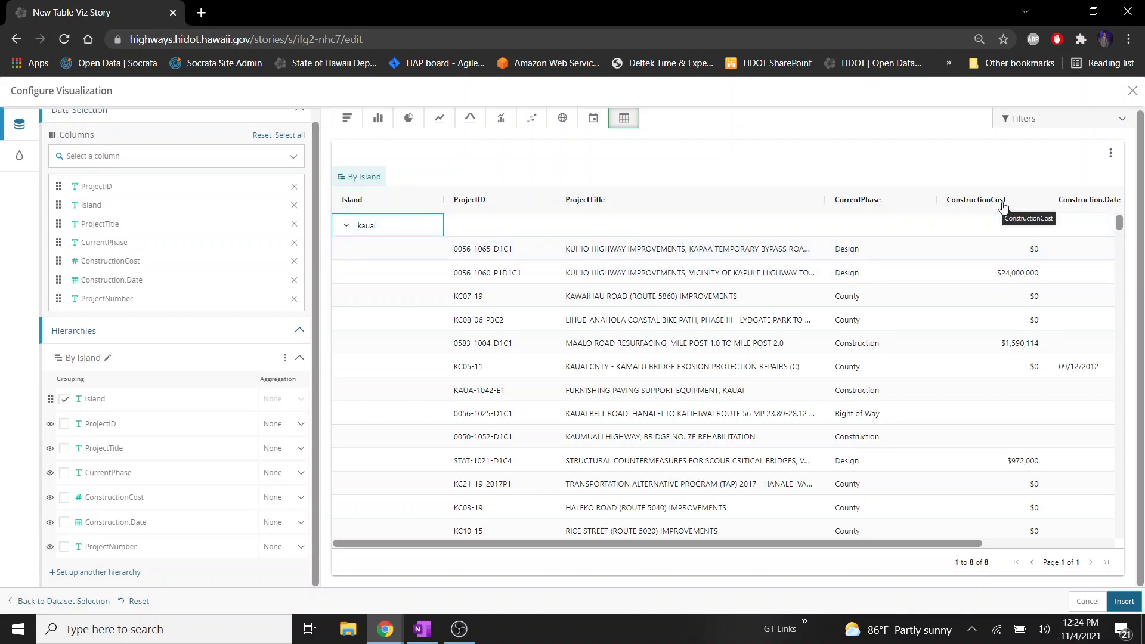
drag(971, 544, 694, 559)
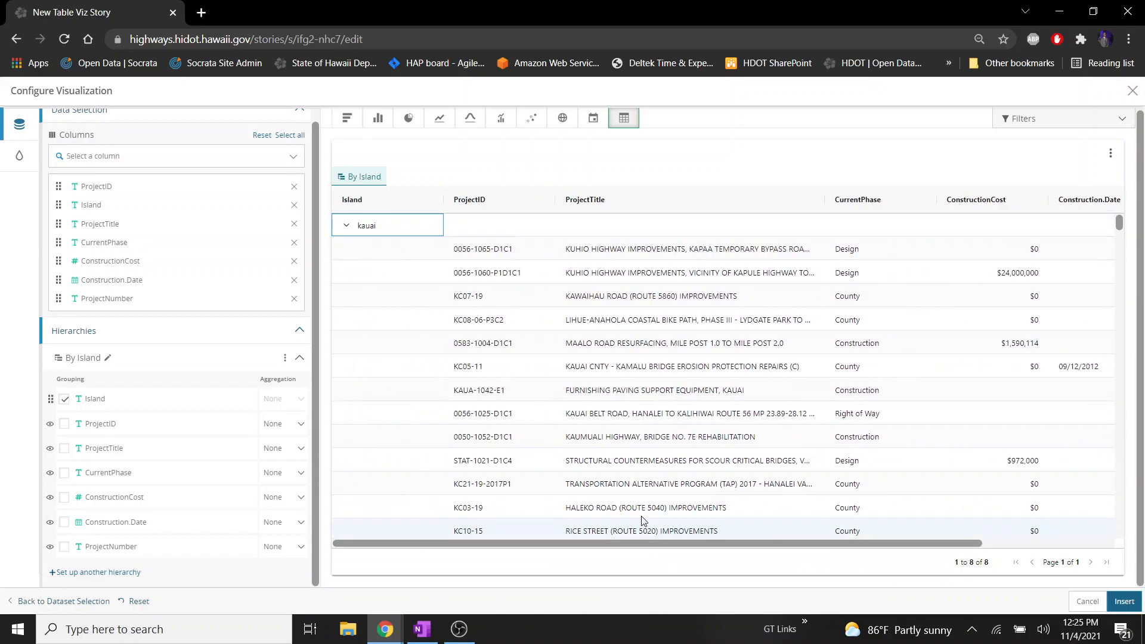
Collapse the kauai group, add CurrentPhase as the second grouping level under Island, and expand kauai's Design phase.
click(347, 226)
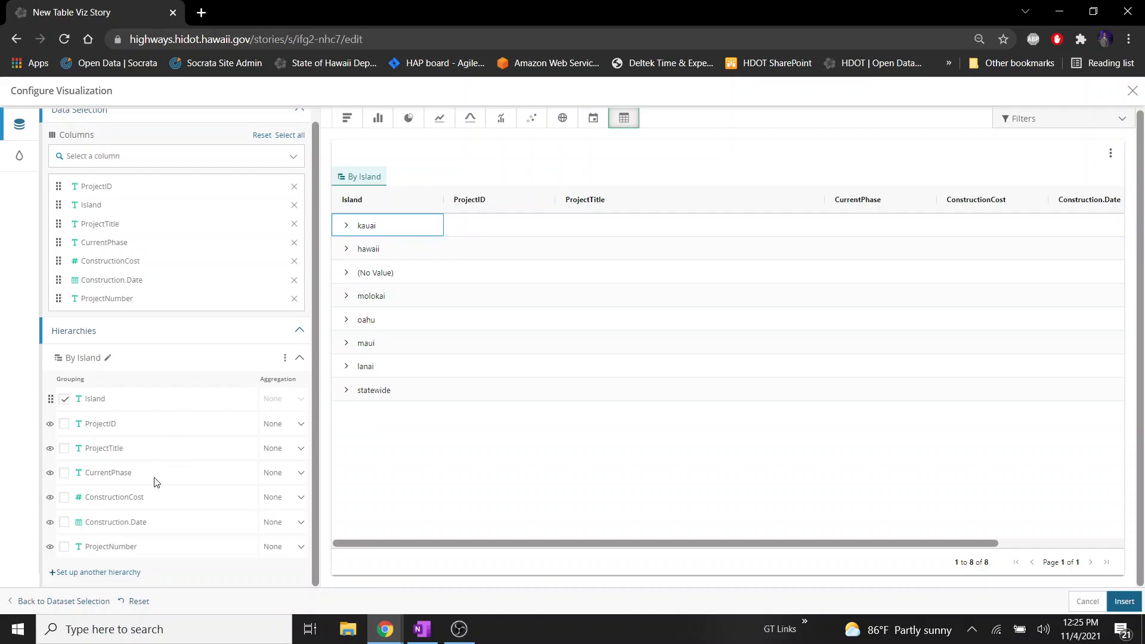
click(64, 474)
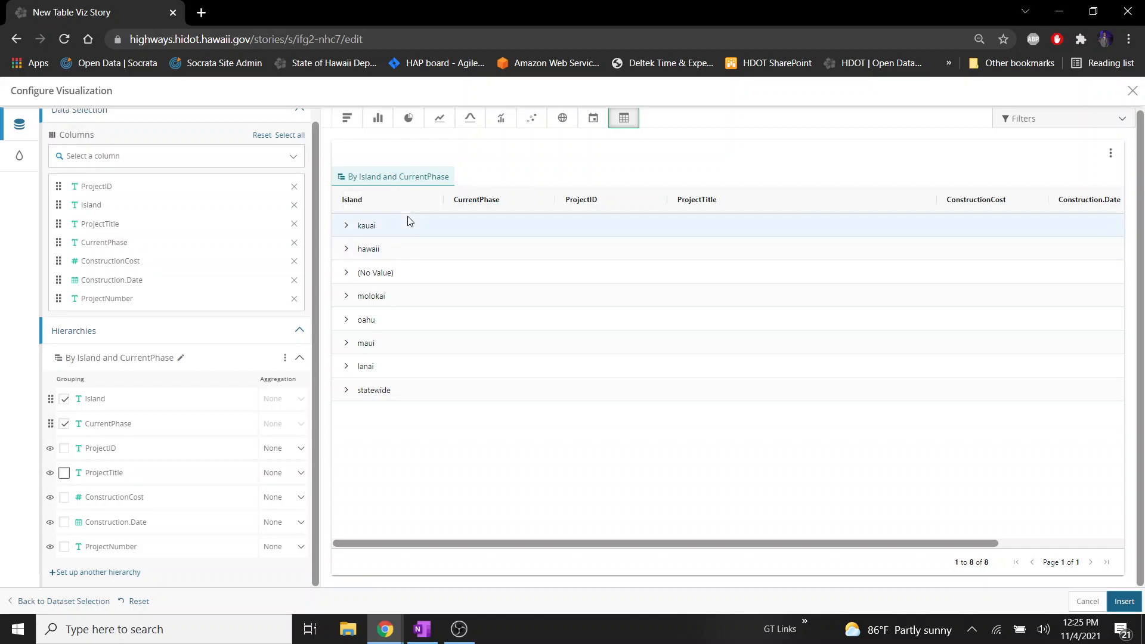
click(347, 226)
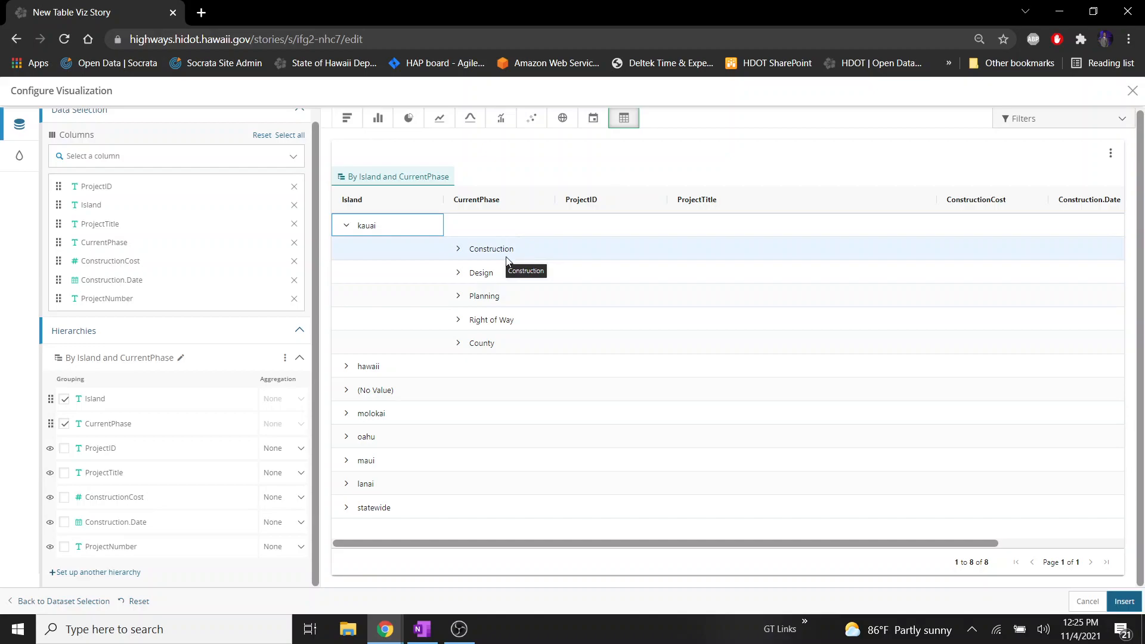
click(460, 276)
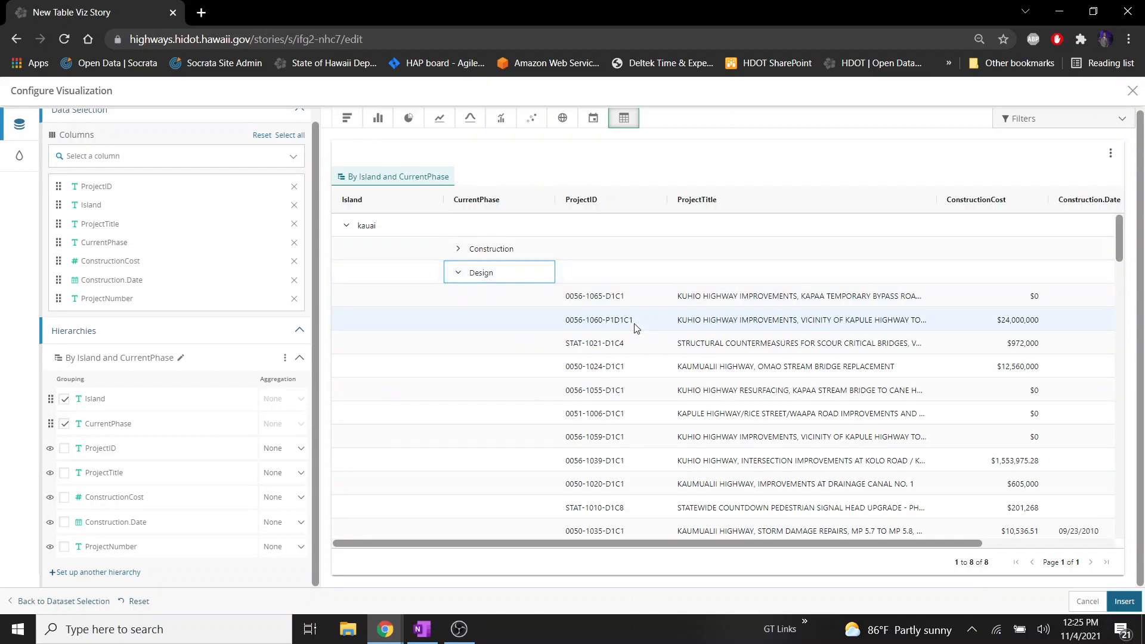
Look through the projects listed under kauai's Design phase and collapse both the phase and the island group.
scroll(634, 327, down, 3)
scroll(633, 326, up, 3)
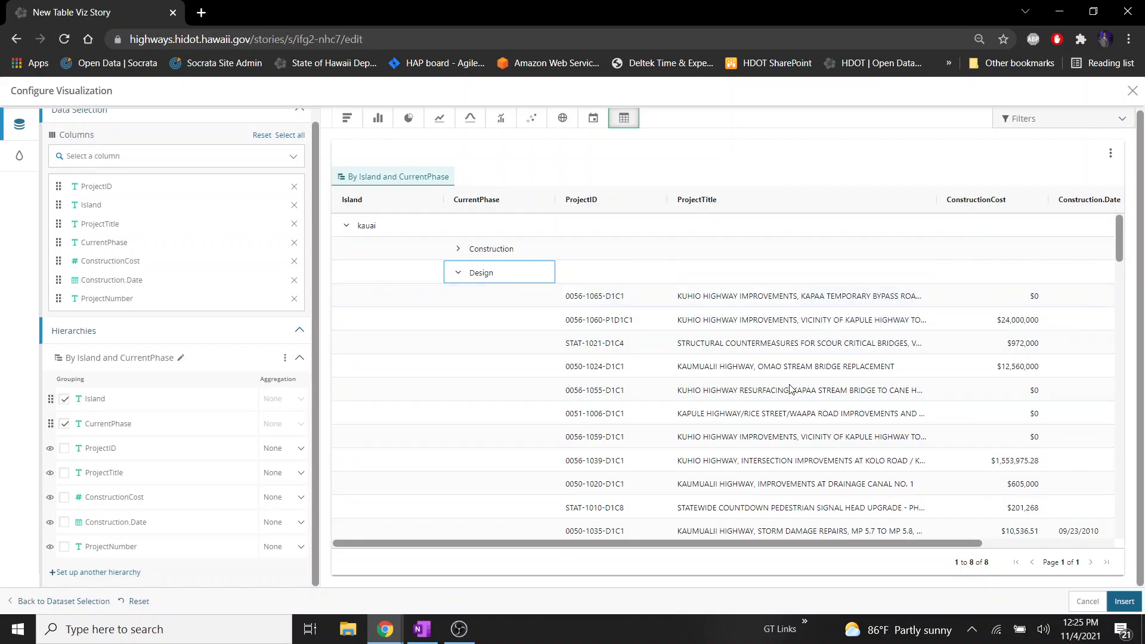
scroll(1041, 307, down, 4)
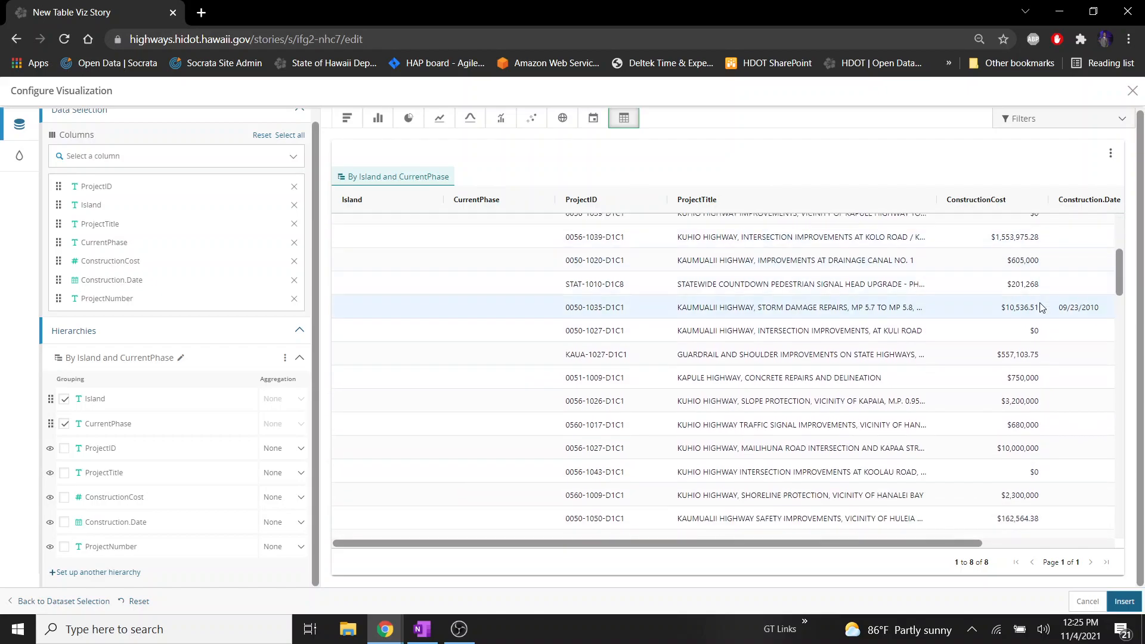
scroll(1040, 309, up, 4)
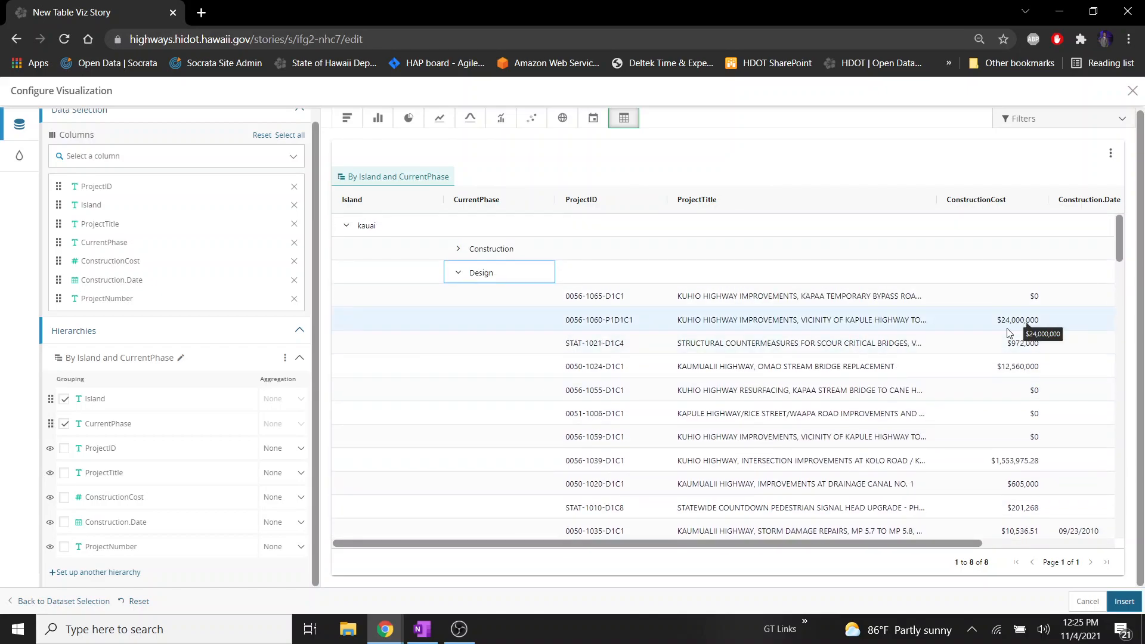
click(458, 274)
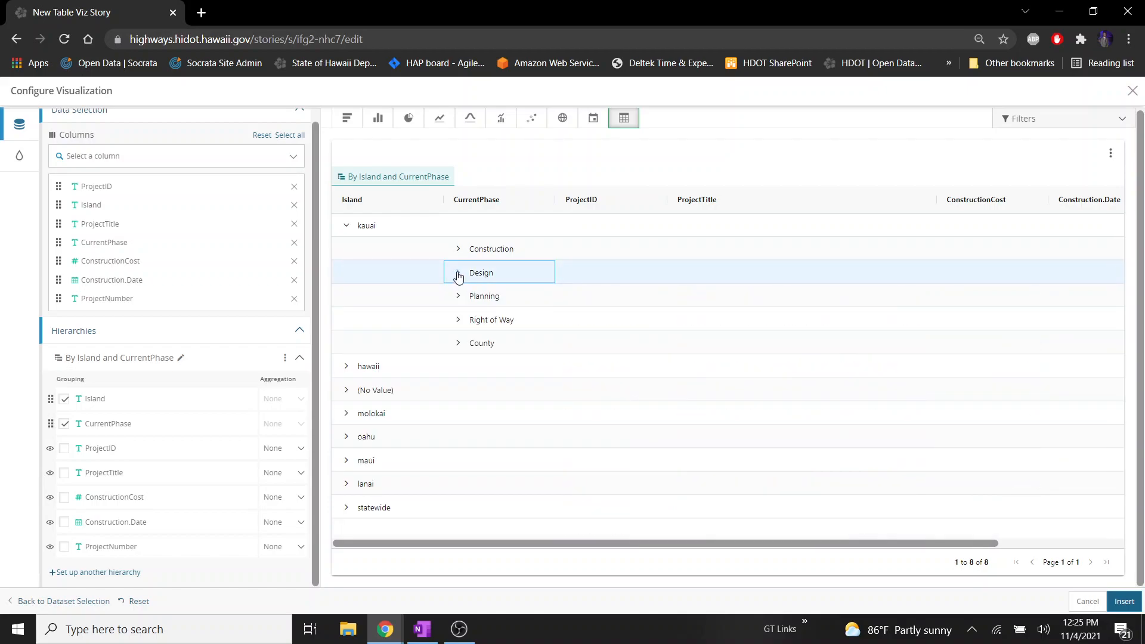
click(346, 226)
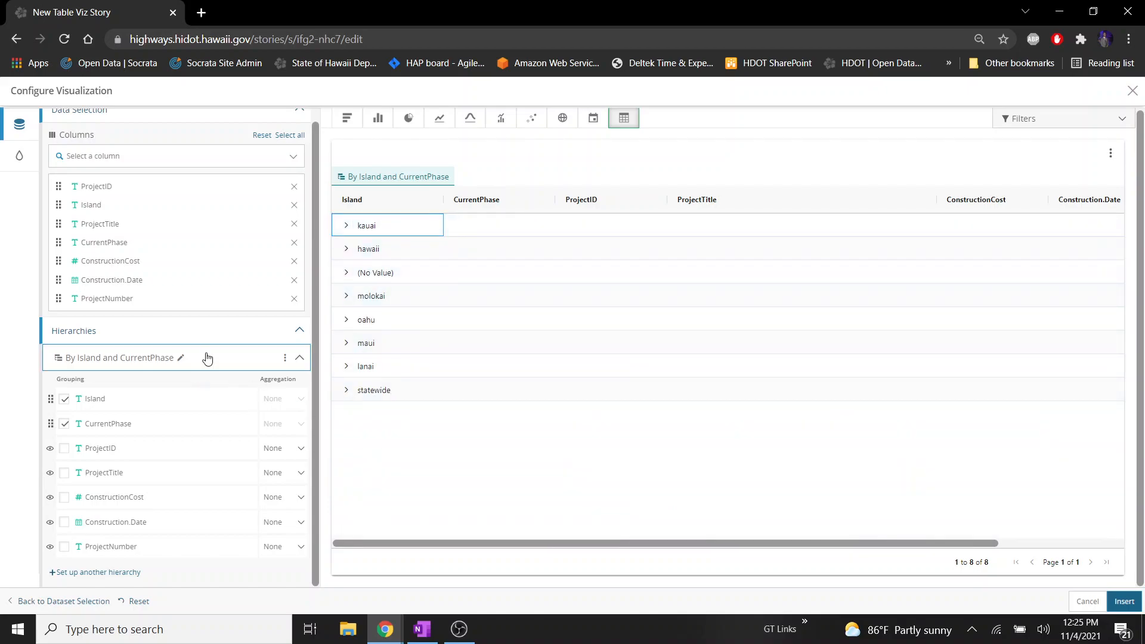
Duplicate the Island and CurrentPhase hierarchy and add ProjectID as the third grouping level of the copy.
click(286, 359)
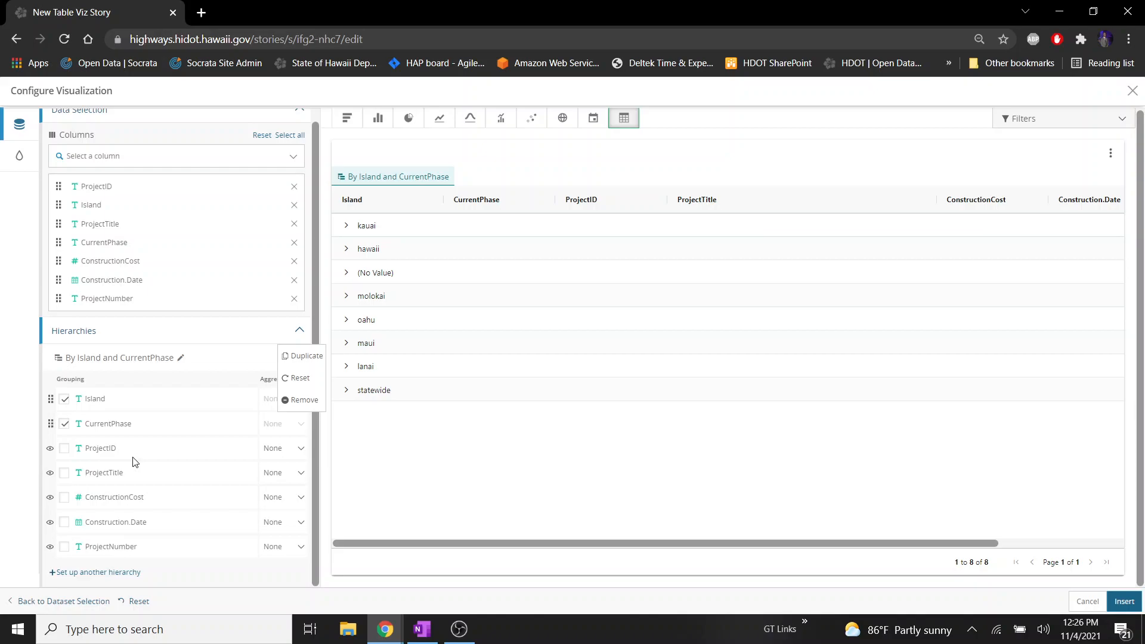
click(306, 356)
scroll(239, 413, down, 4)
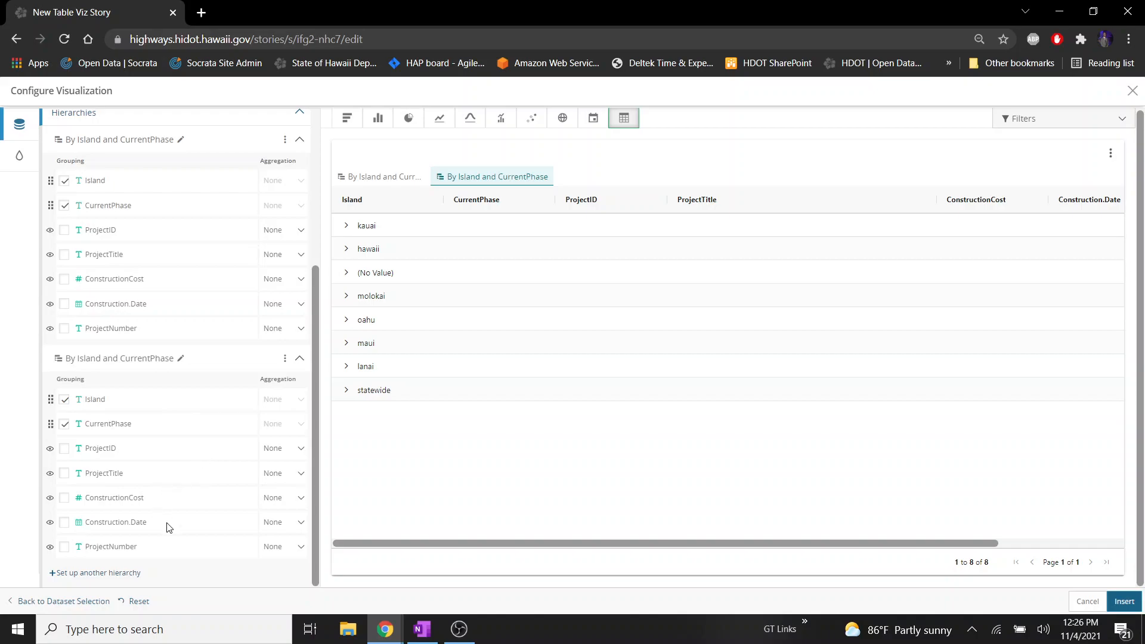
click(66, 450)
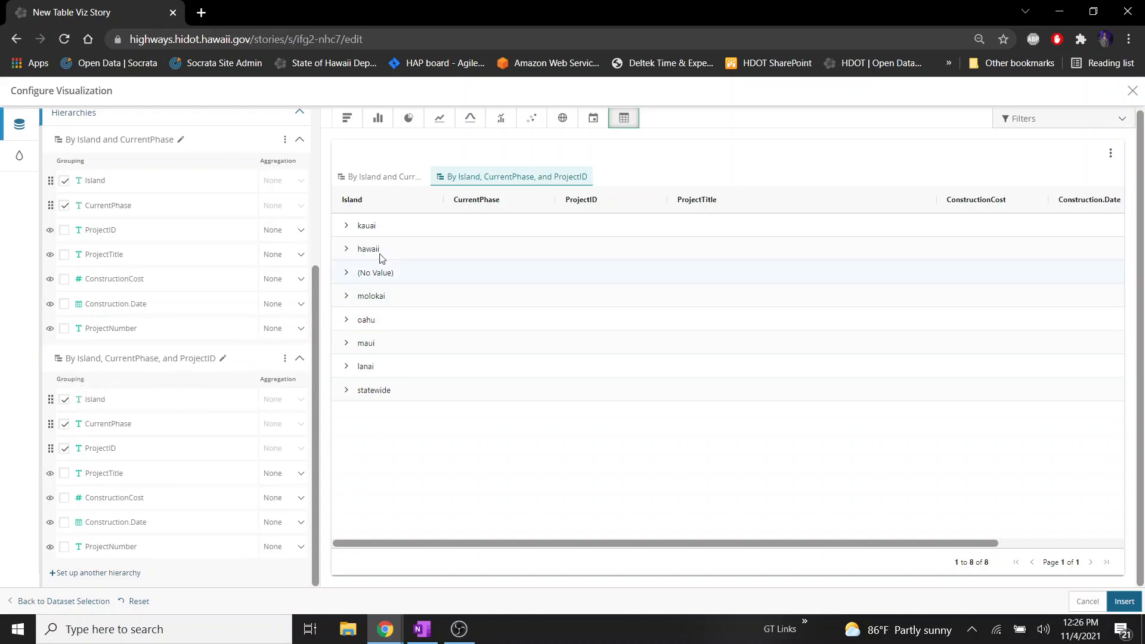
click(410, 179)
click(480, 177)
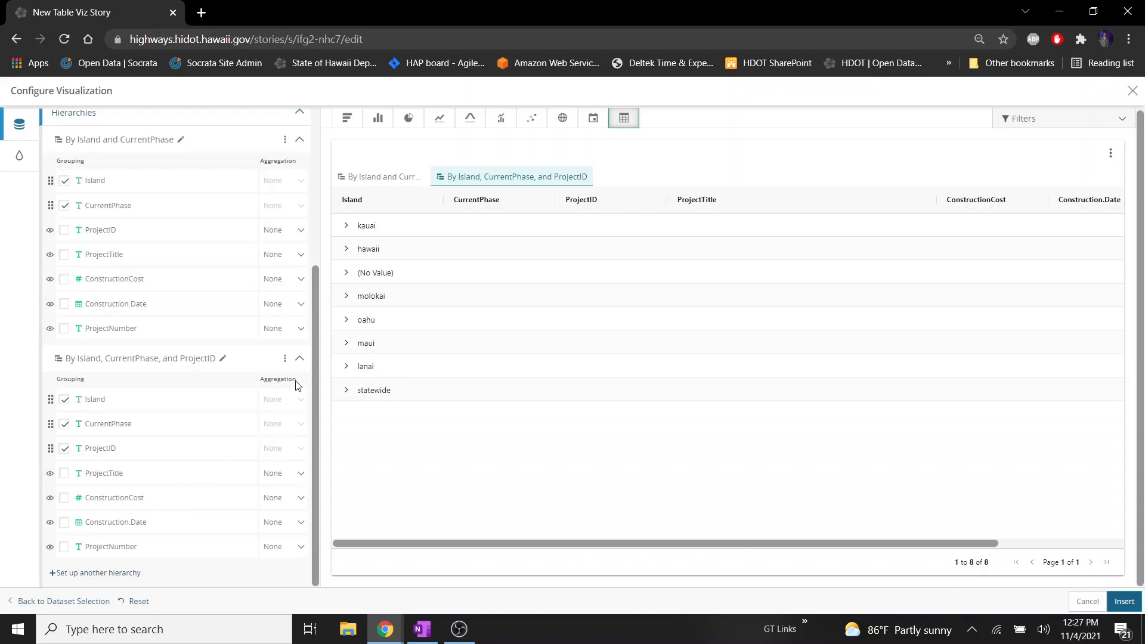
Set the ConstructionCost aggregation to Sum in the hierarchy grouped by Island, CurrentPhase and ProjectID.
drag(263, 380, 303, 384)
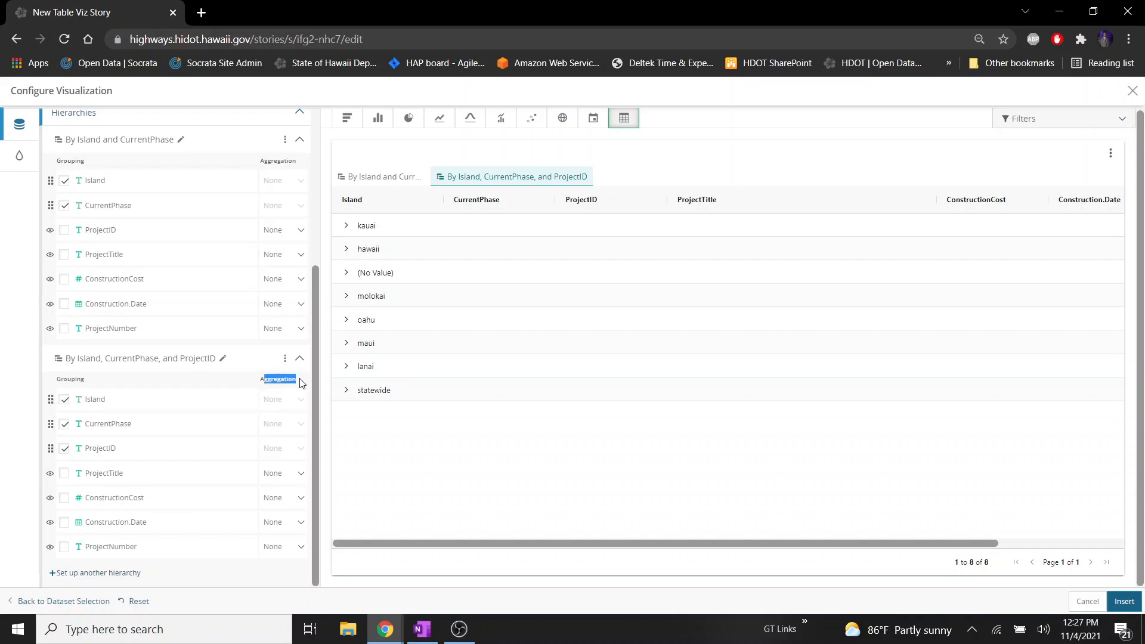
click(302, 499)
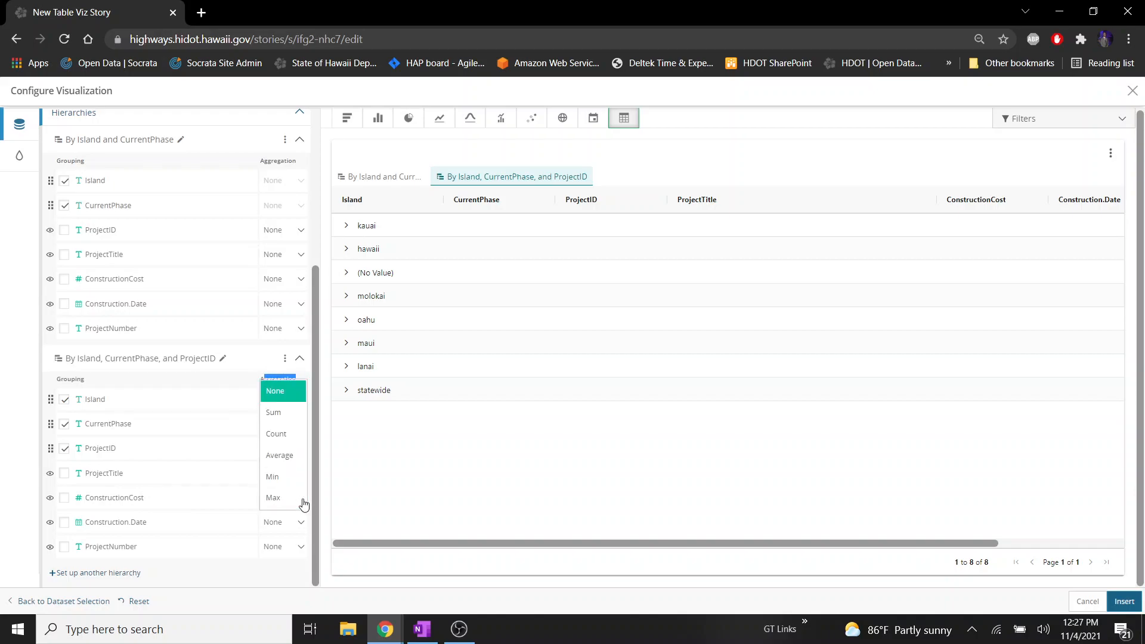
click(292, 418)
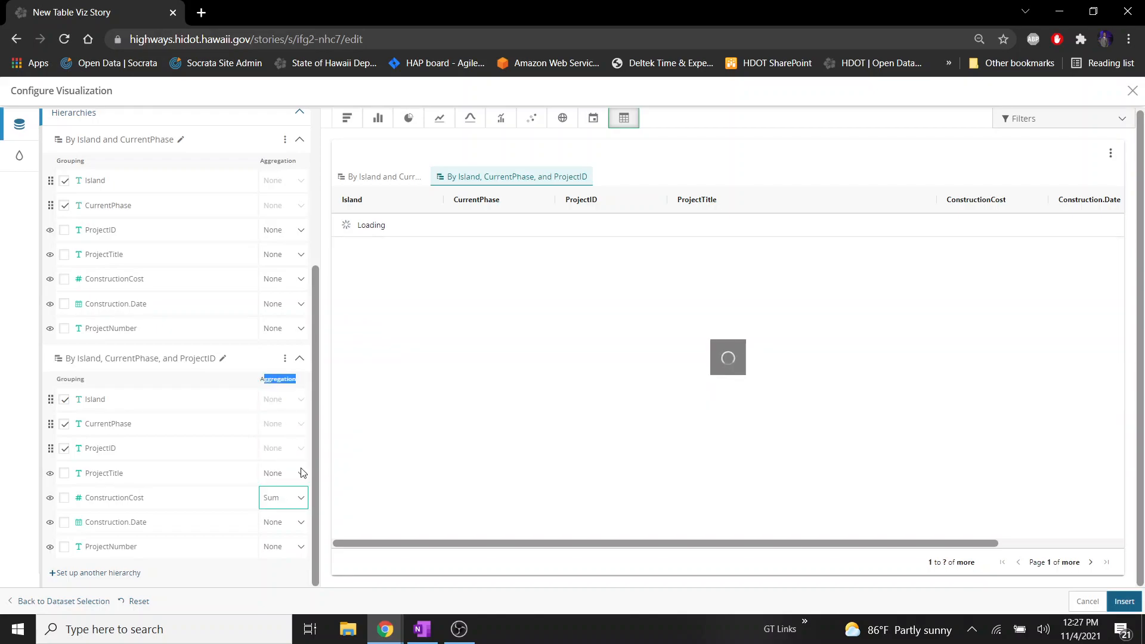
click(302, 501)
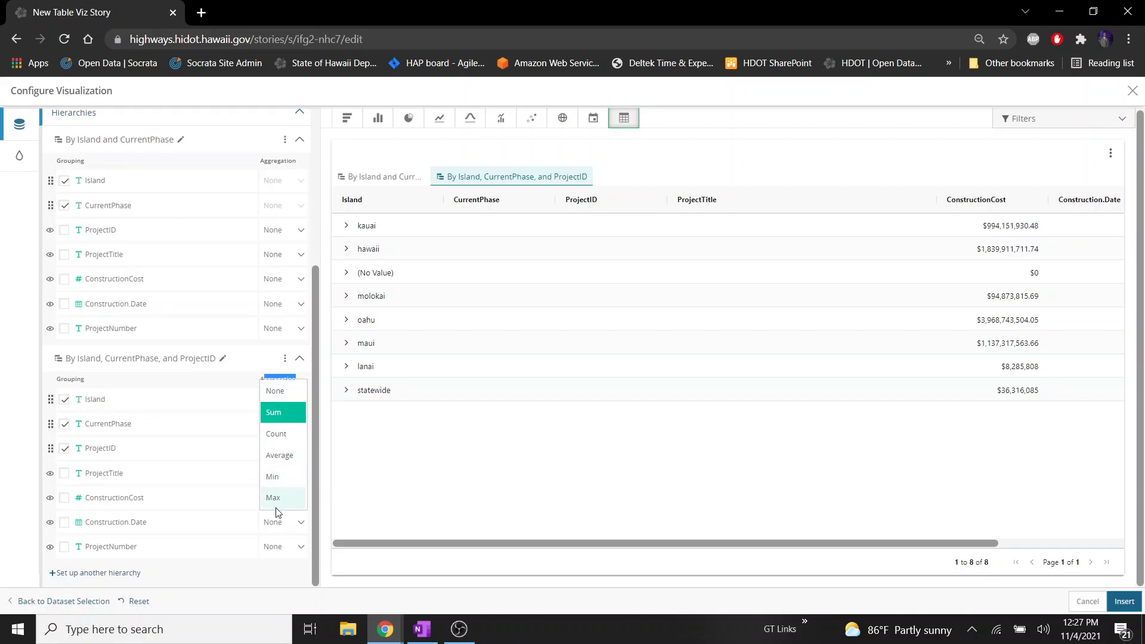
click(286, 413)
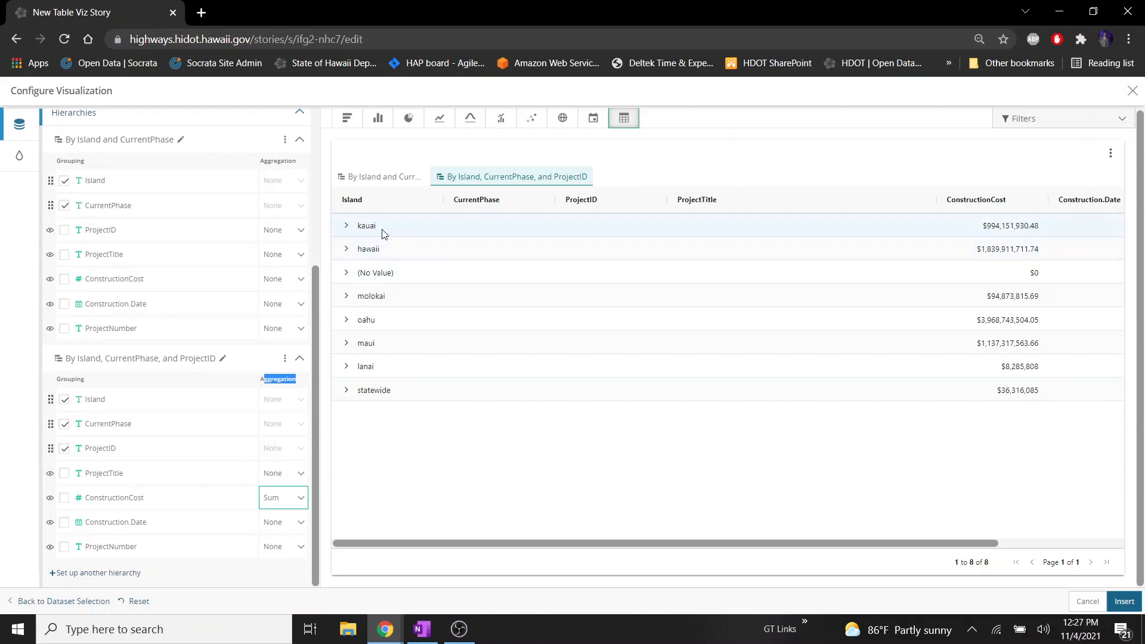
Expand kauai and its Design phase to examine the summed construction costs per level, and collapse them again.
click(346, 226)
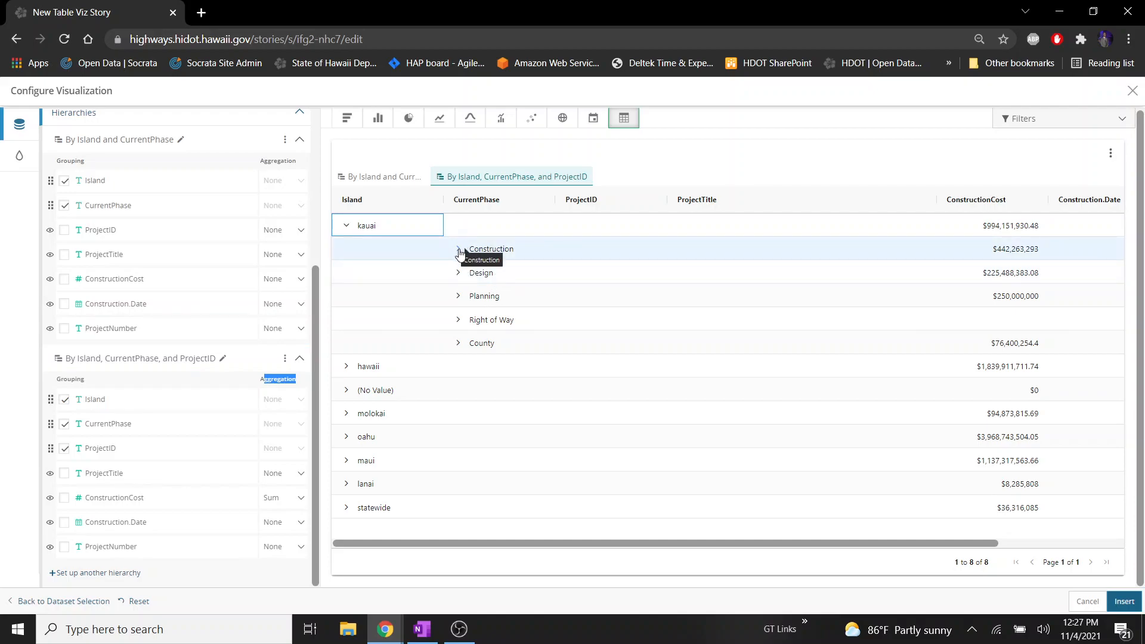
click(458, 273)
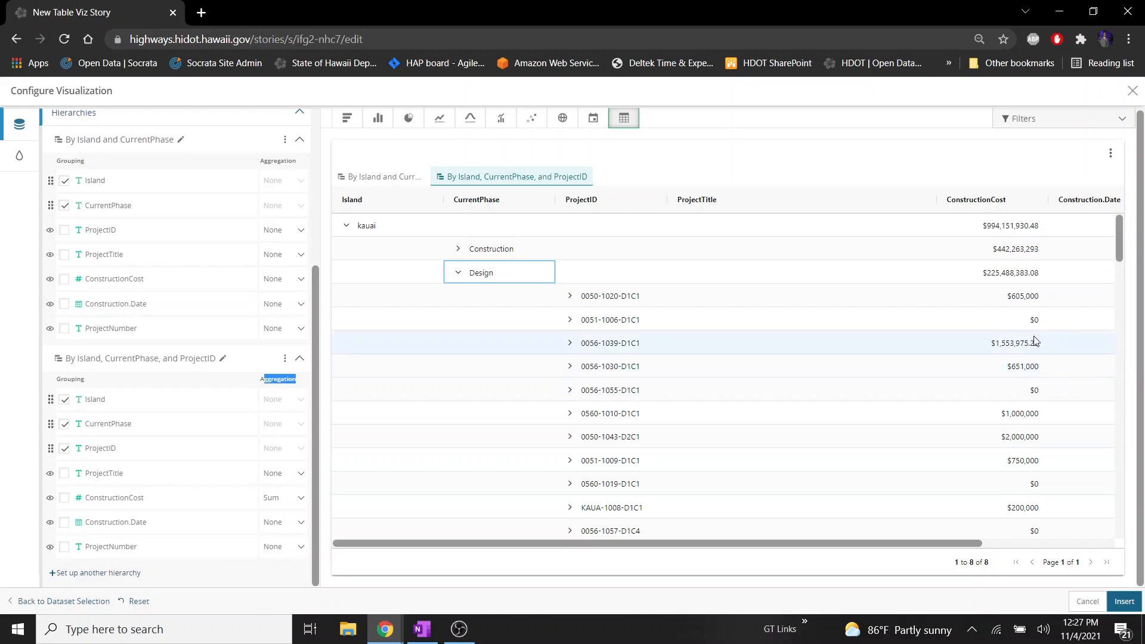
click(996, 276)
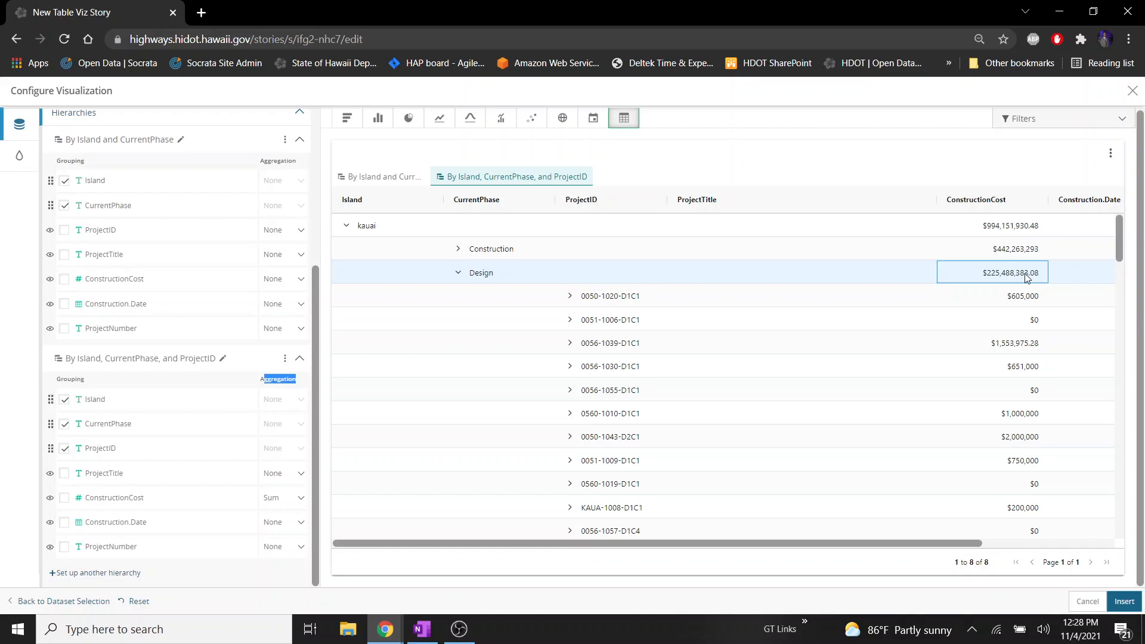
click(459, 276)
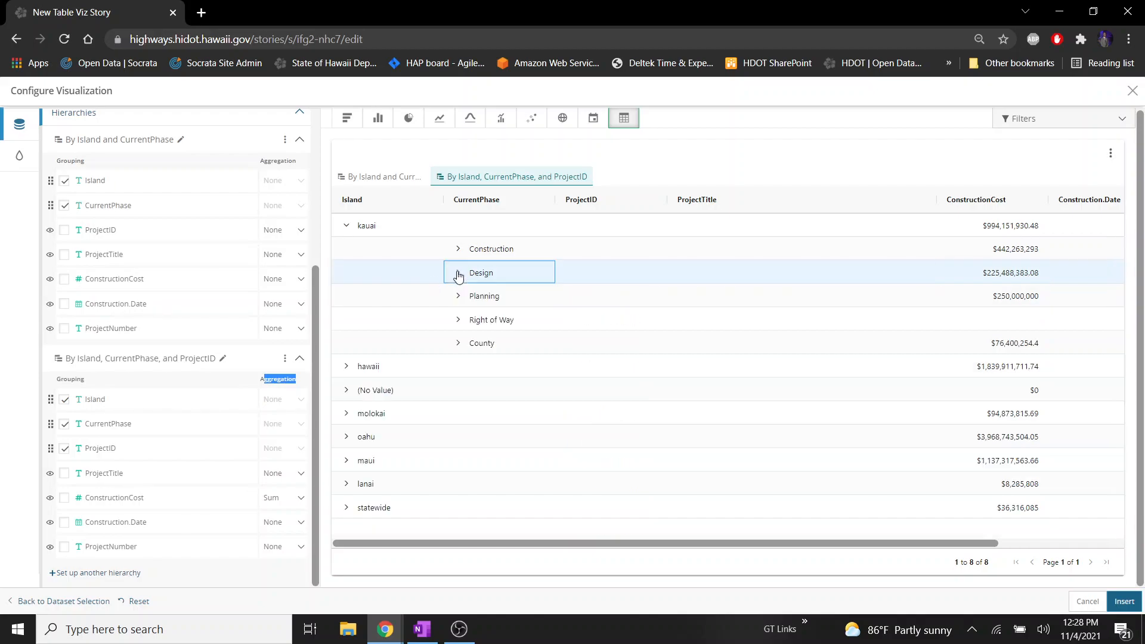
click(345, 226)
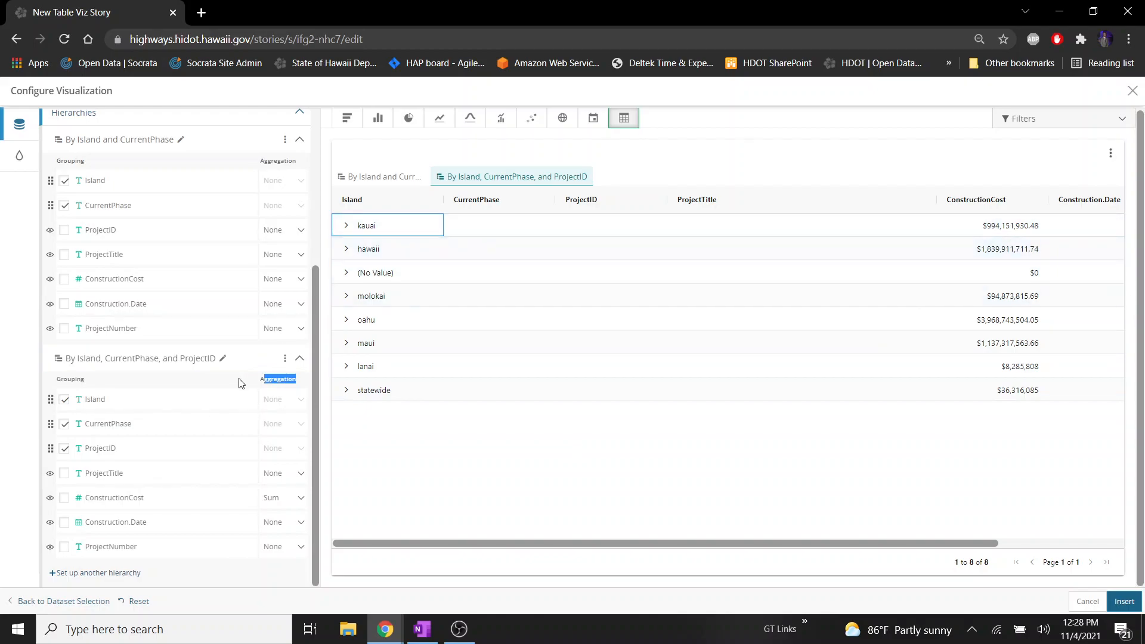
Move ConstructionCost to the first place in the column order, ahead of ProjectID, and review both hierarchies' fields.
scroll(237, 385, up, 1)
scroll(237, 385, up, 2)
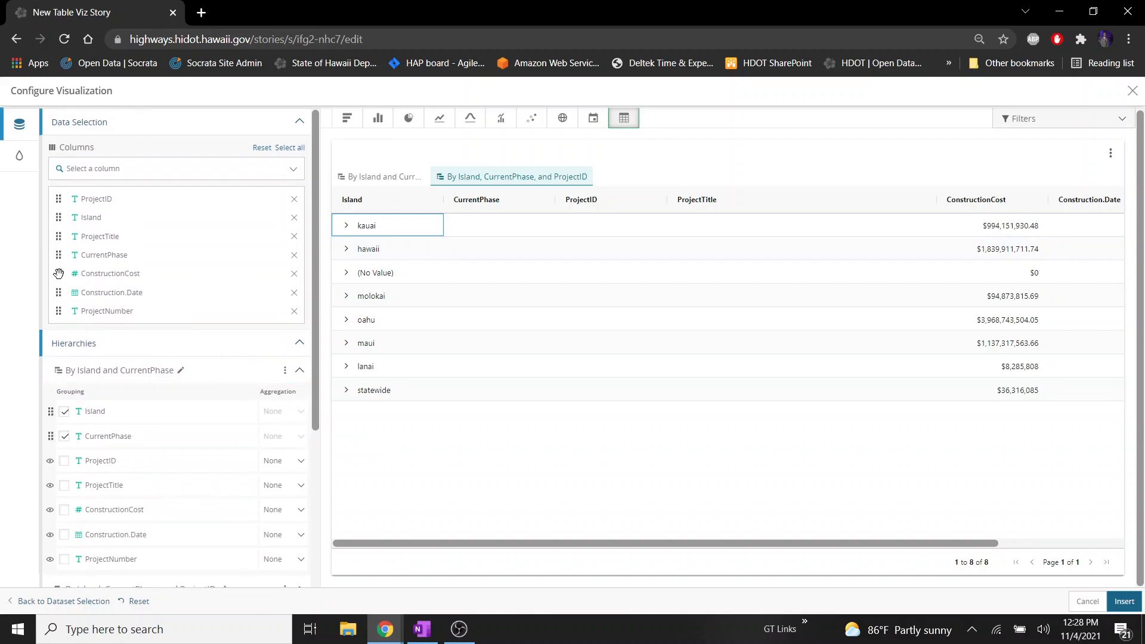
drag(59, 273, 60, 197)
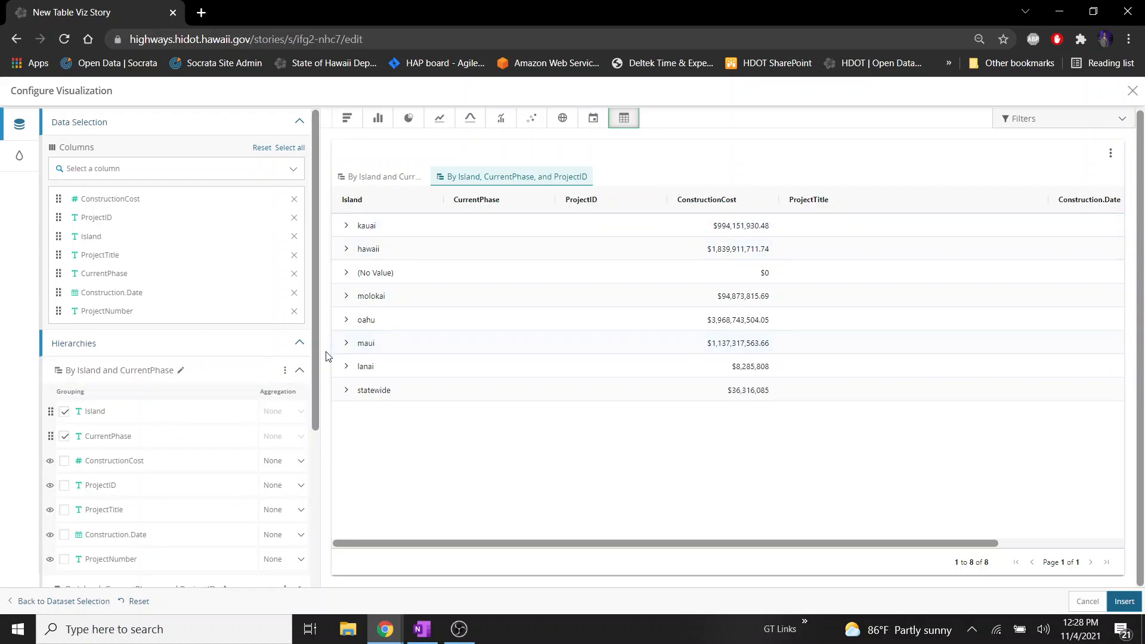
drag(313, 353, 246, 513)
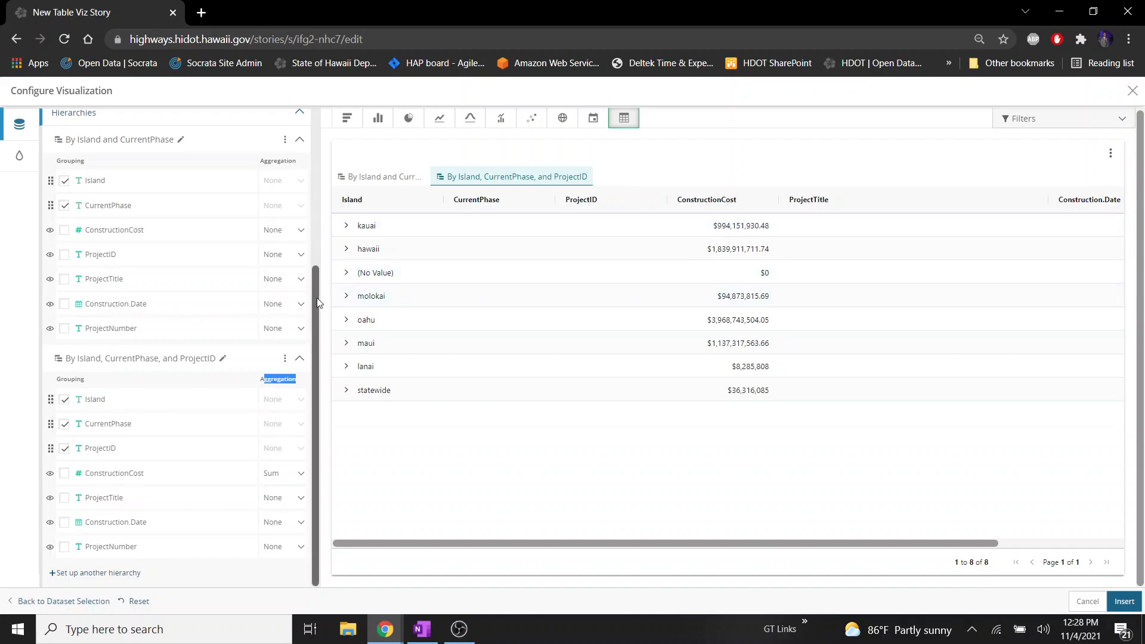
scroll(239, 256, up, 4)
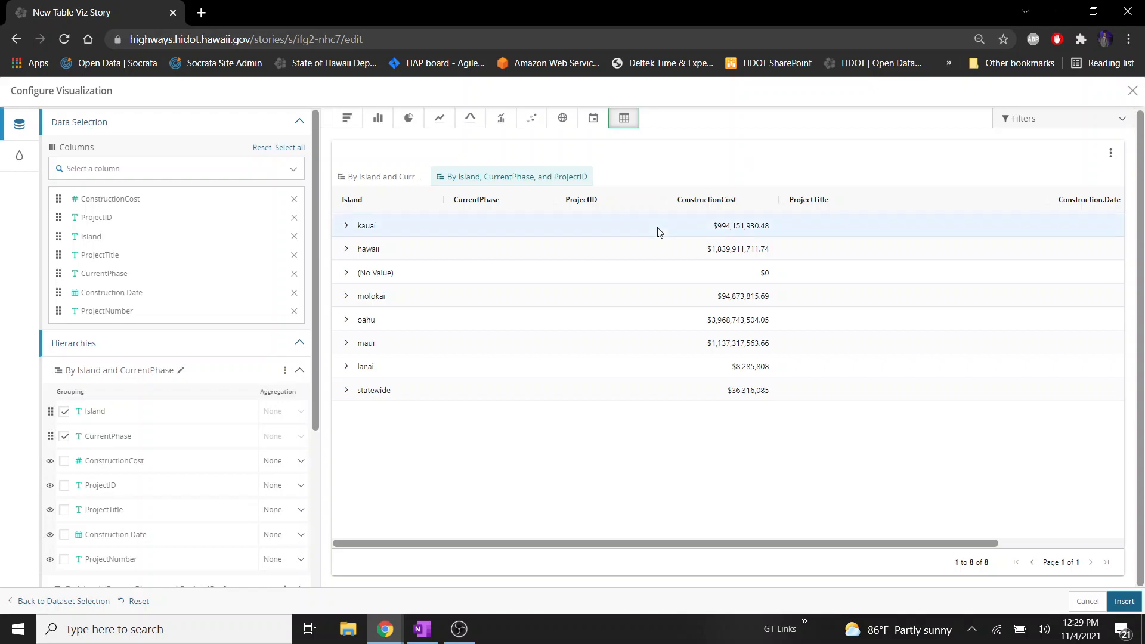
drag(314, 358, 301, 511)
click(278, 386)
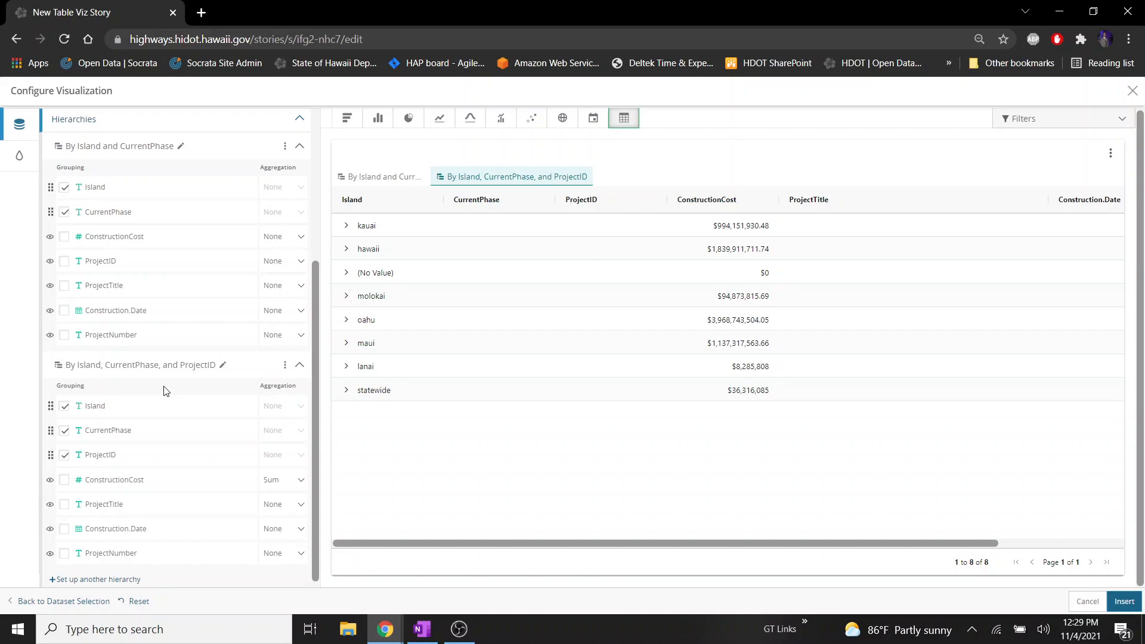
Rename the hierarchy grouped by Island and CurrentPhase as "Hierarchy #1".
click(182, 147)
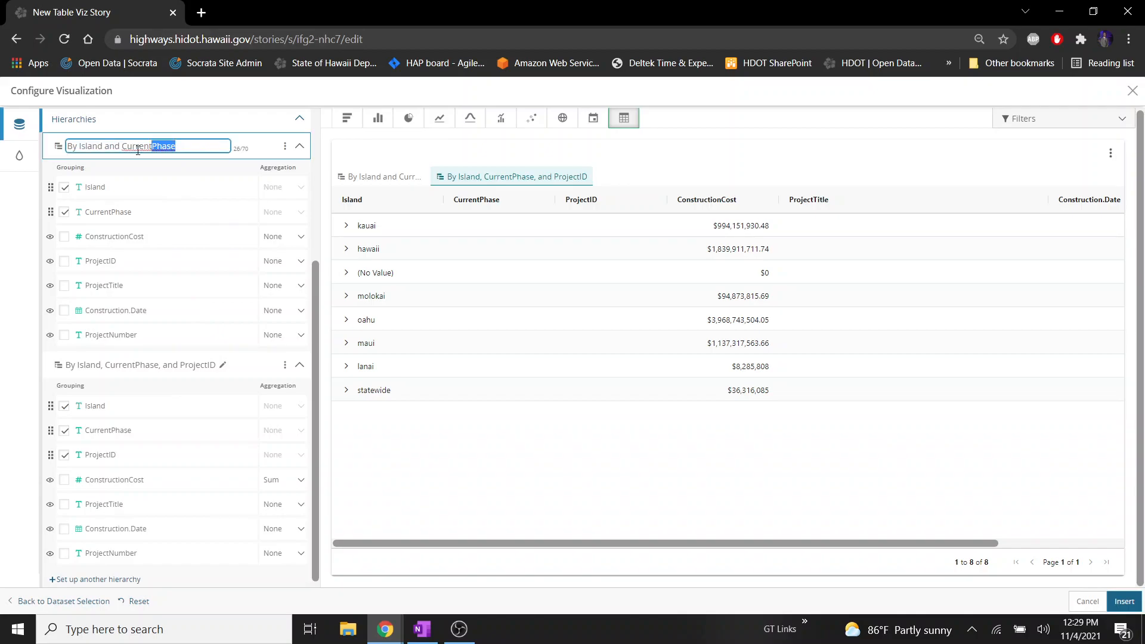
click(63, 159)
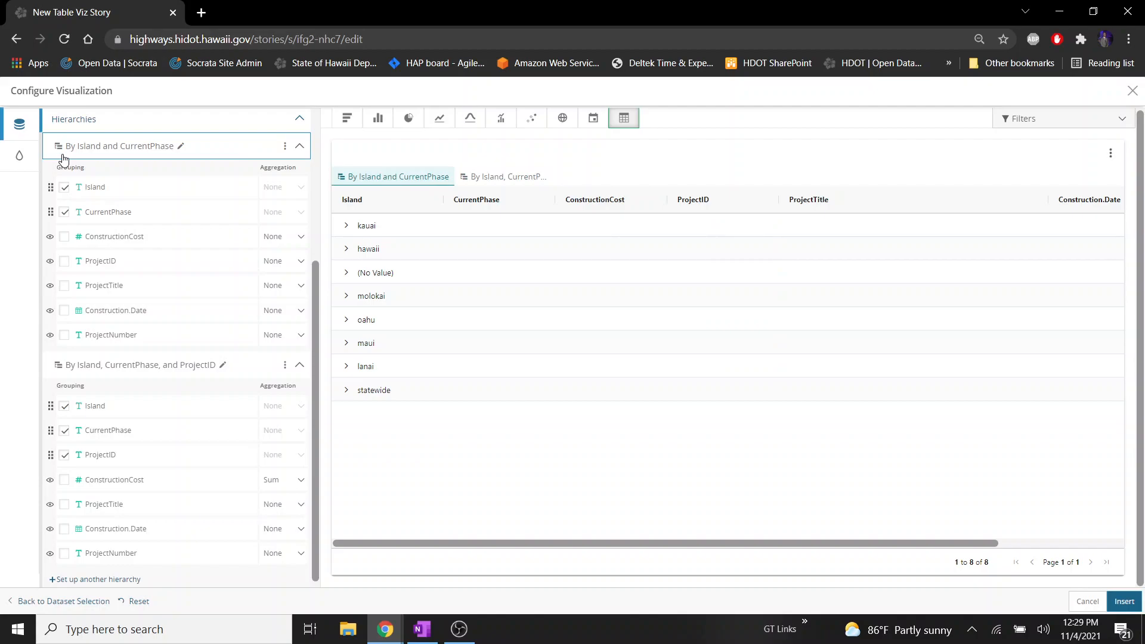
click(182, 147)
key(BackSpace)
key(BackSpace)
key(BackSpace)
key(BackSpace)
key(BackSpace)
key(BackSpace)
key(BackSpace)
key(BackSpace)
key(BackSpace)
key(BackSpace)
key(BackSpace)
key(BackSpace)
key(BackSpace)
key(BackSpace)
key(BackSpace)
key(BackSpace)
key(BackSpace)
key(BackSpace)
key(BackSpace)
key(BackSpace)
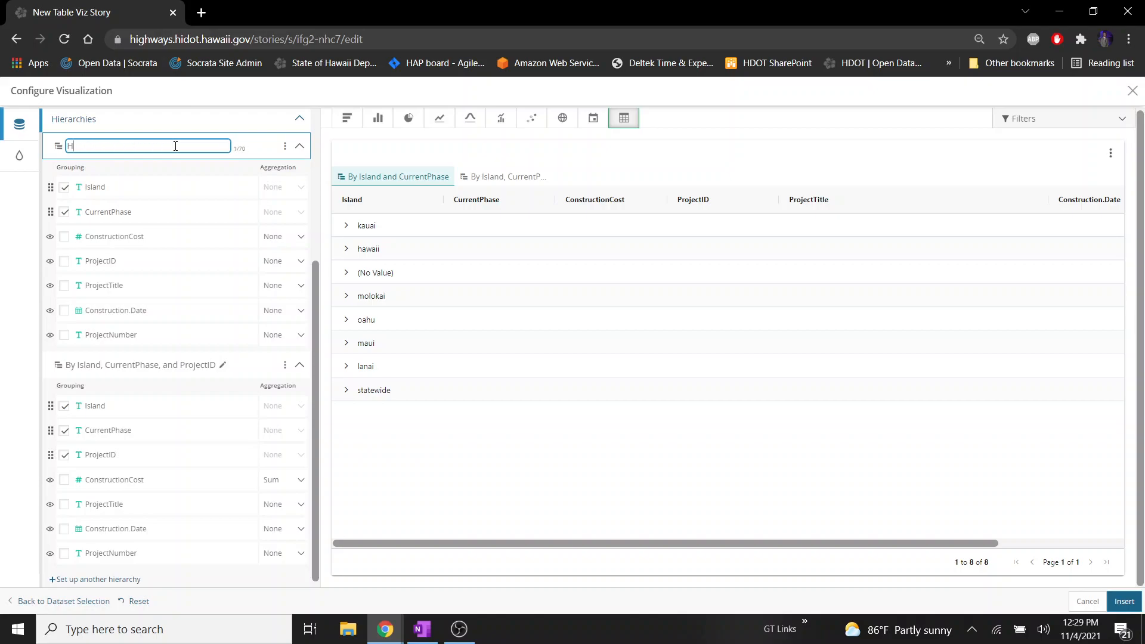
text(Hierarcy)
key(BackSpace)
key(BackSpace)
text(hy)
key(Return)
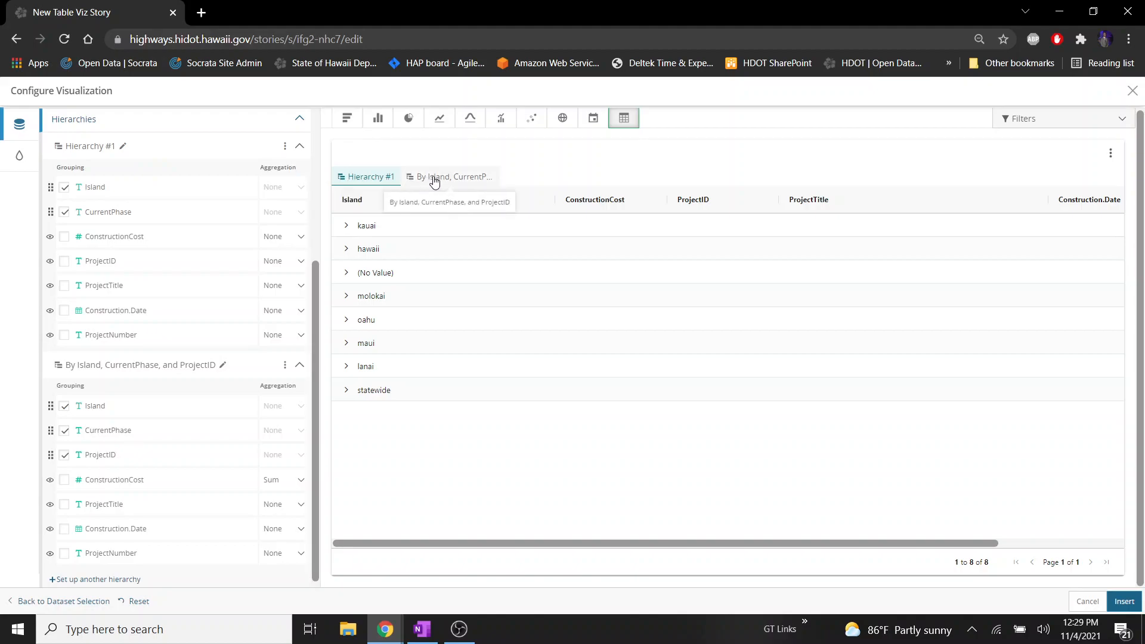
Switch the preview between the two hierarchies and insert the updated table into the story with the ProjectID hierarchy showing.
click(411, 177)
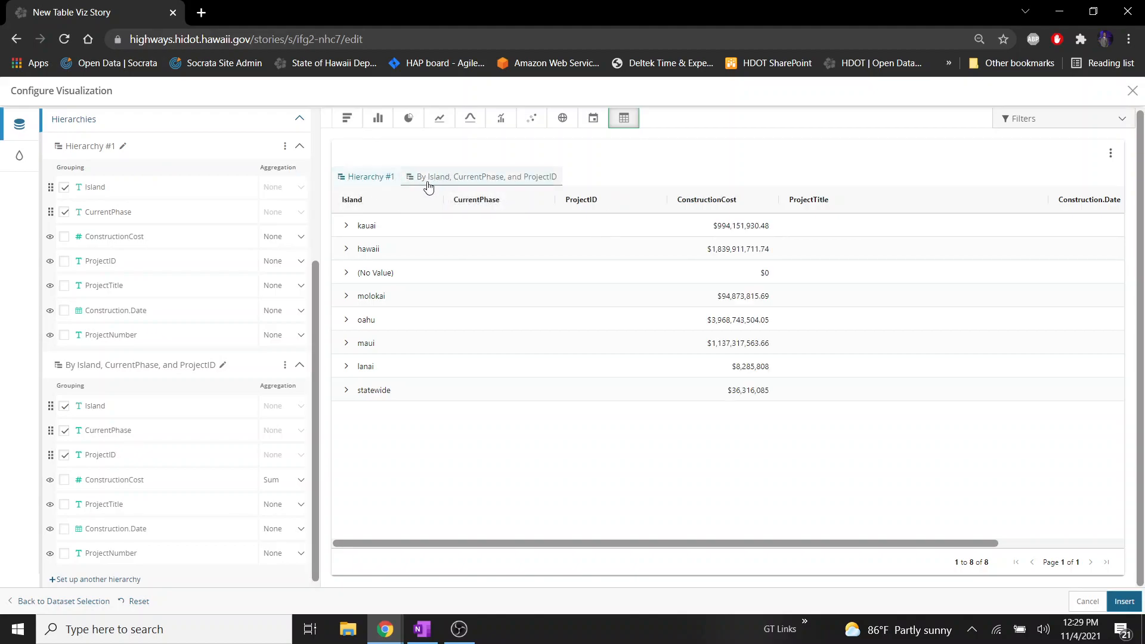
click(380, 179)
click(435, 186)
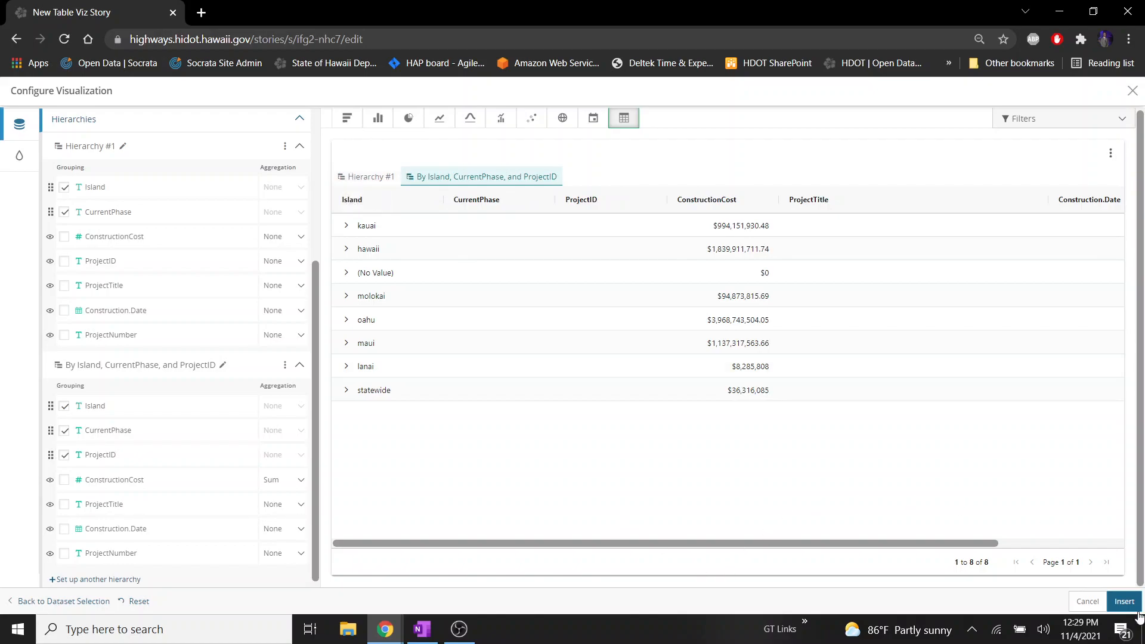
click(1122, 603)
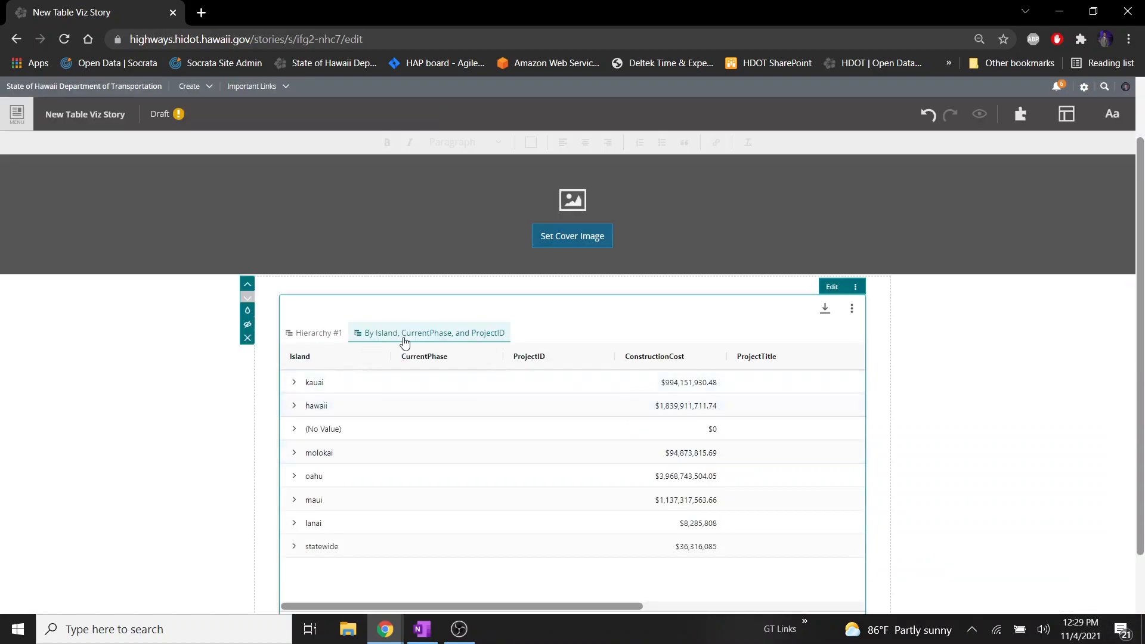
Switch the inserted table between Hierarchy #1 and the ProjectID hierarchy to compare them, ending on Hierarchy #1.
click(317, 337)
click(384, 333)
click(325, 334)
click(386, 334)
click(316, 333)
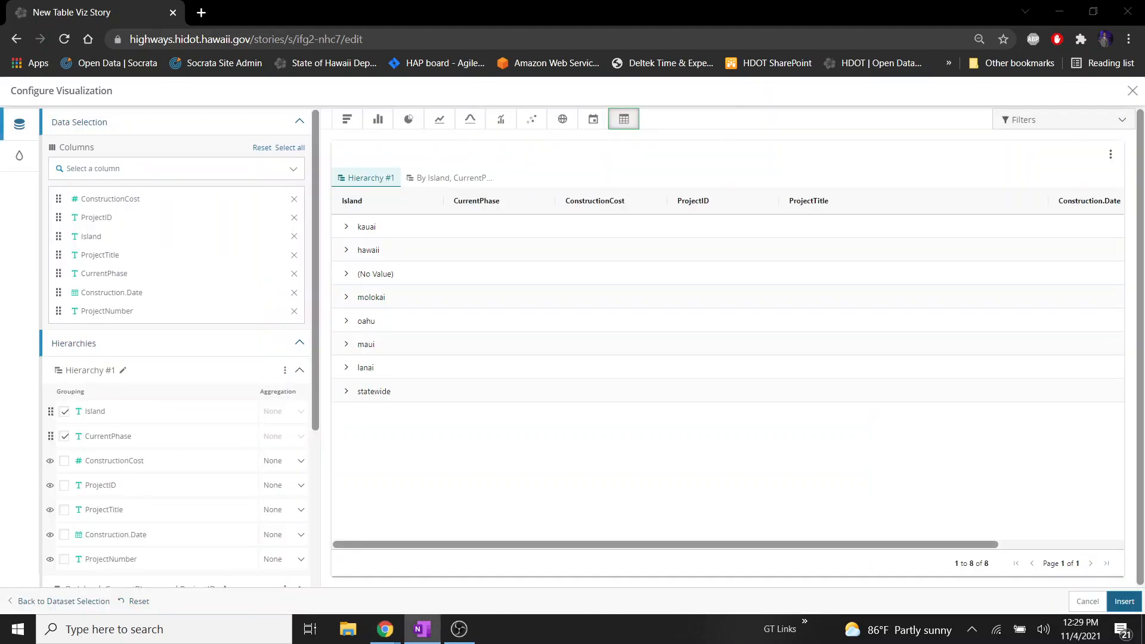
Remove the hierarchy grouped by Island, CurrentPhase, and ProjectID, and collapse the settings of Hierarchy #1.
click(285, 375)
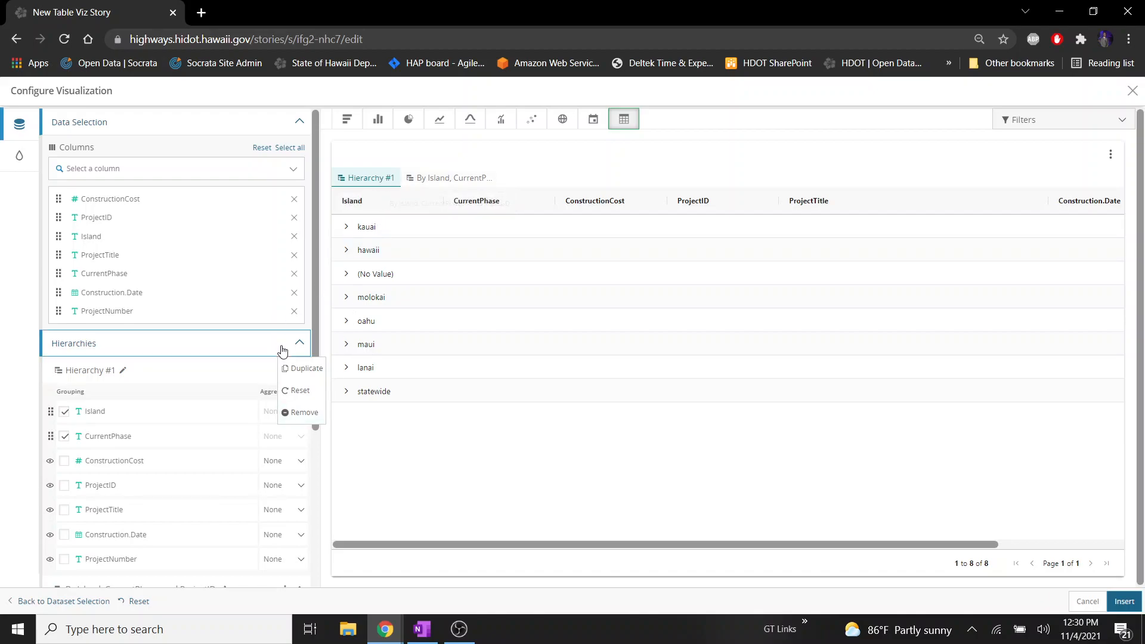
scroll(191, 464, down, 1)
scroll(191, 464, down, 4)
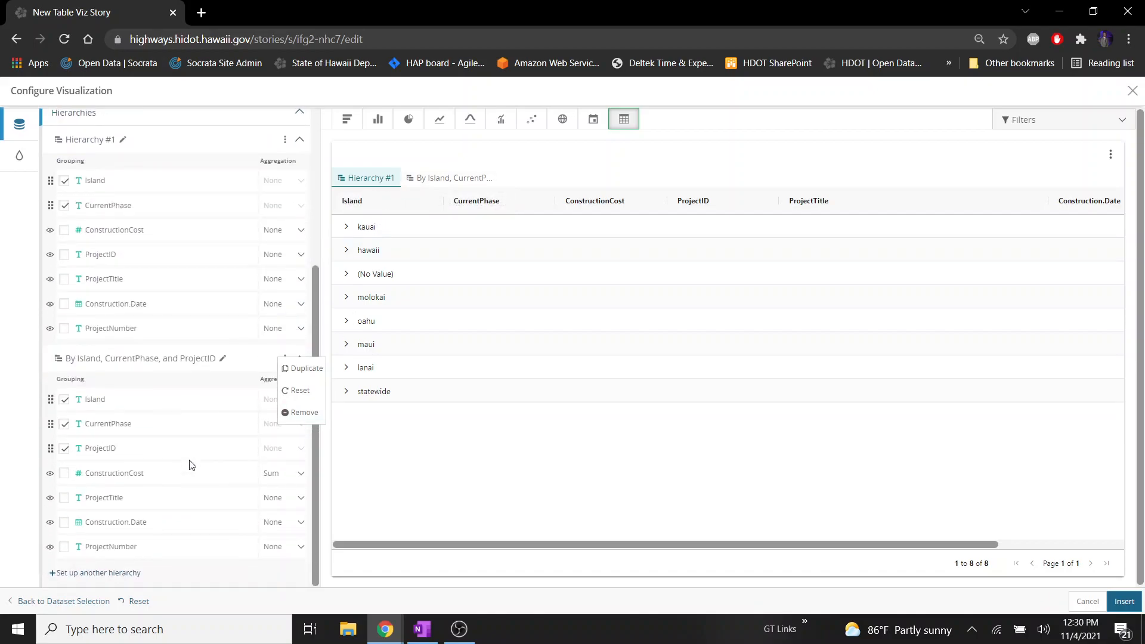
click(250, 360)
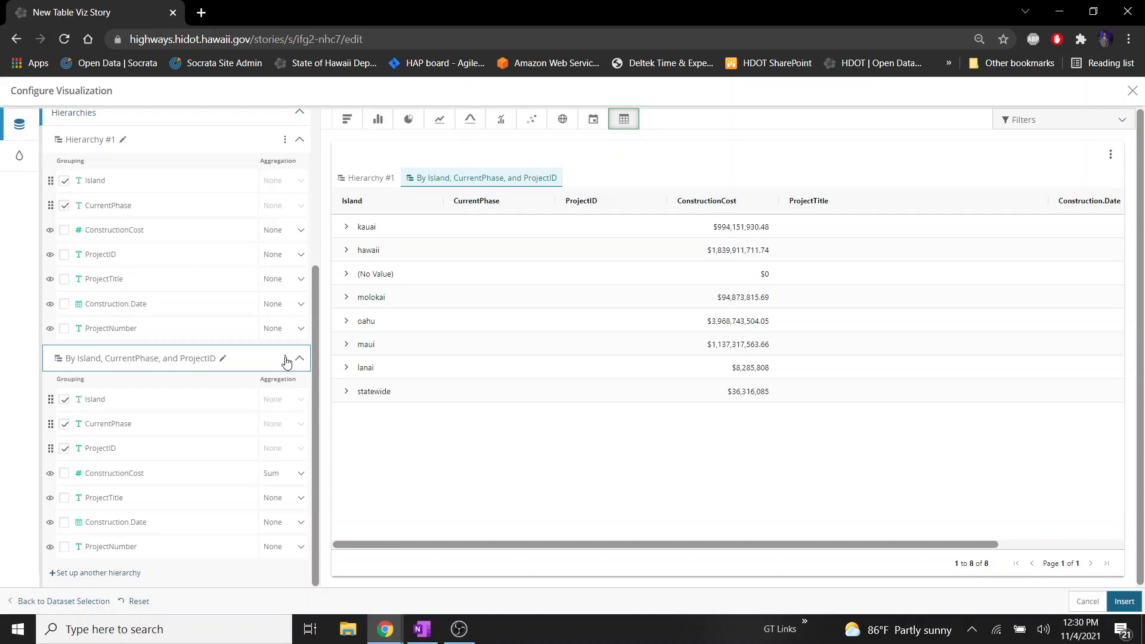
click(285, 360)
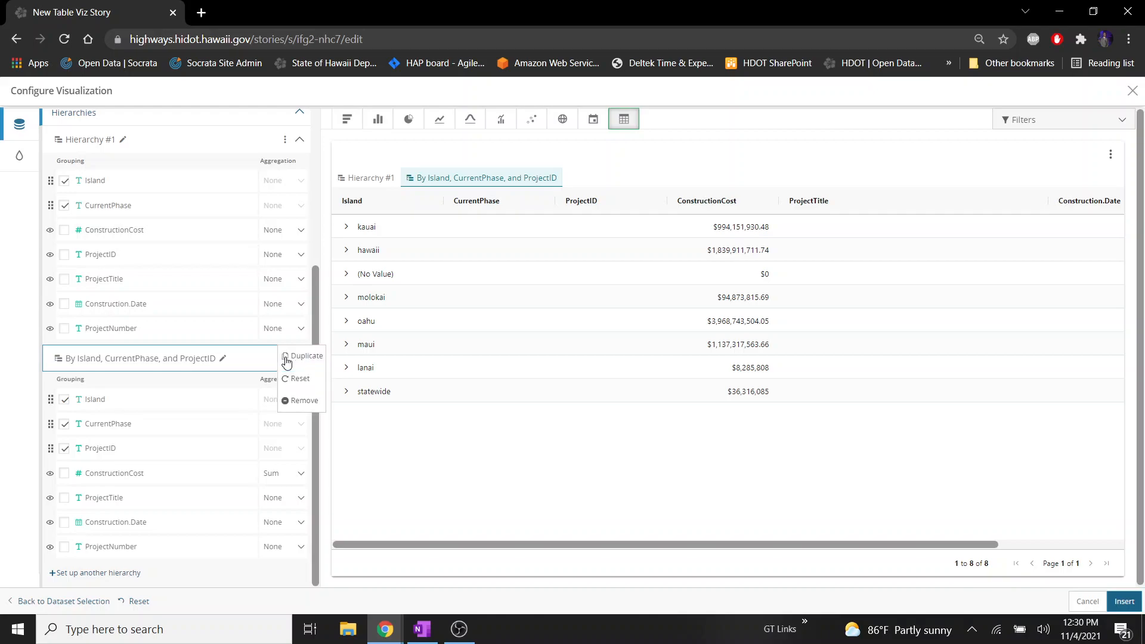
click(312, 401)
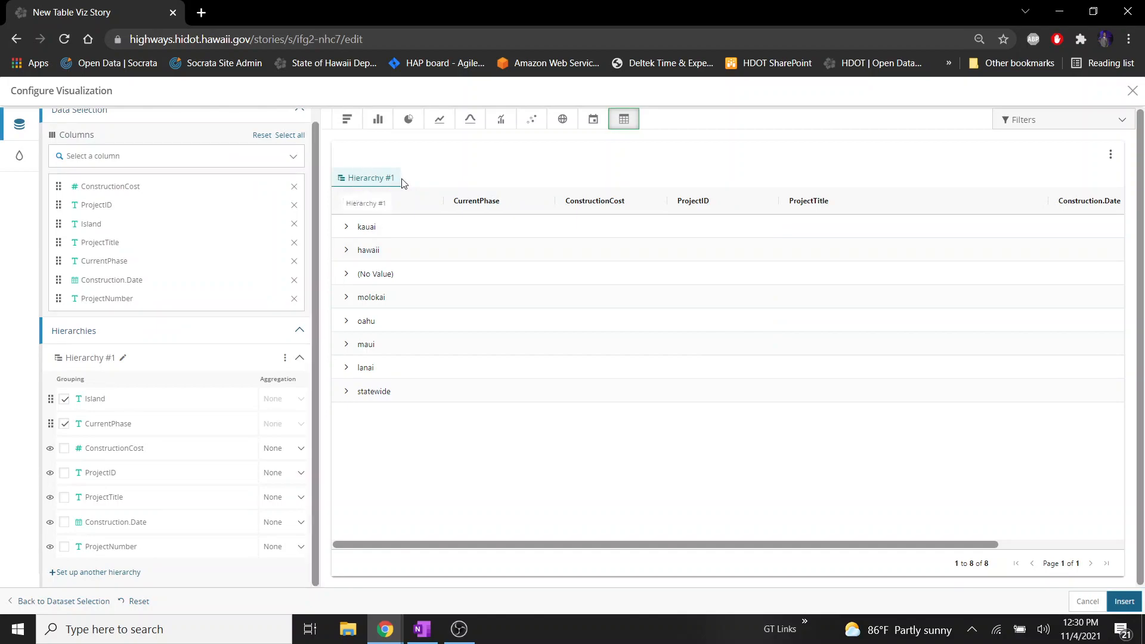
click(301, 359)
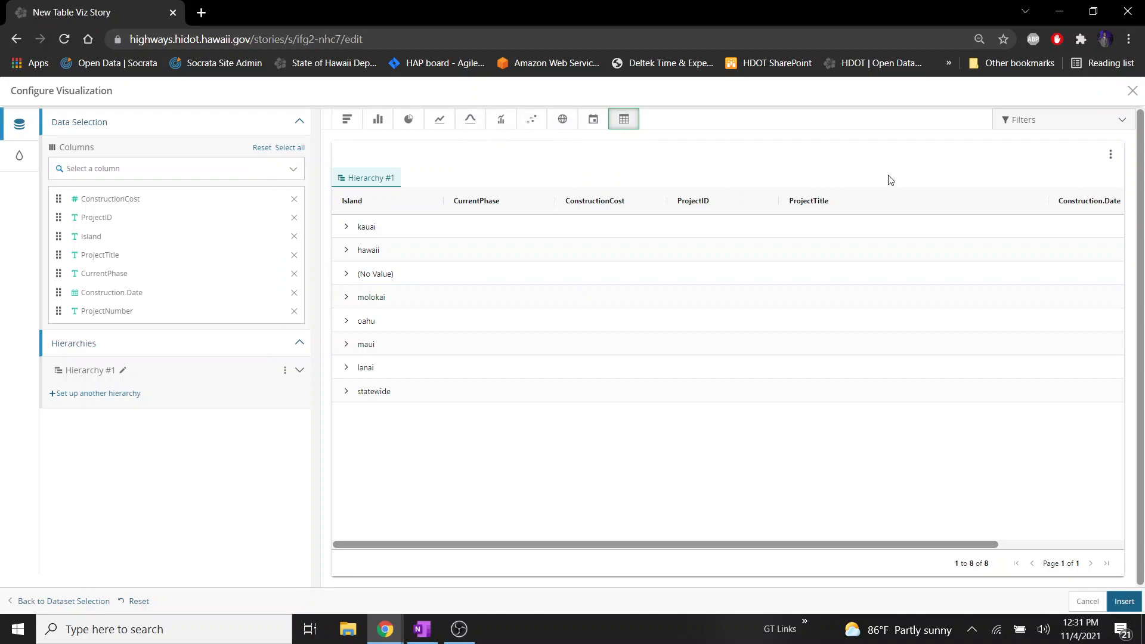
Add a ProjectID filter without selecting any values and insert the updated table into the story.
click(1124, 119)
click(1033, 148)
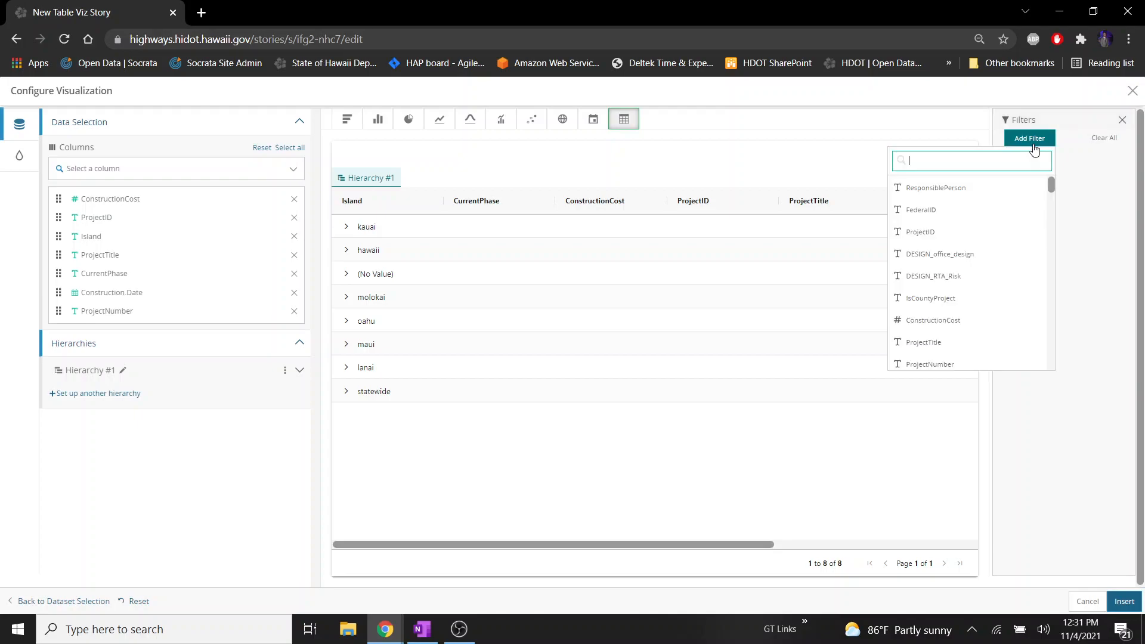
click(1014, 233)
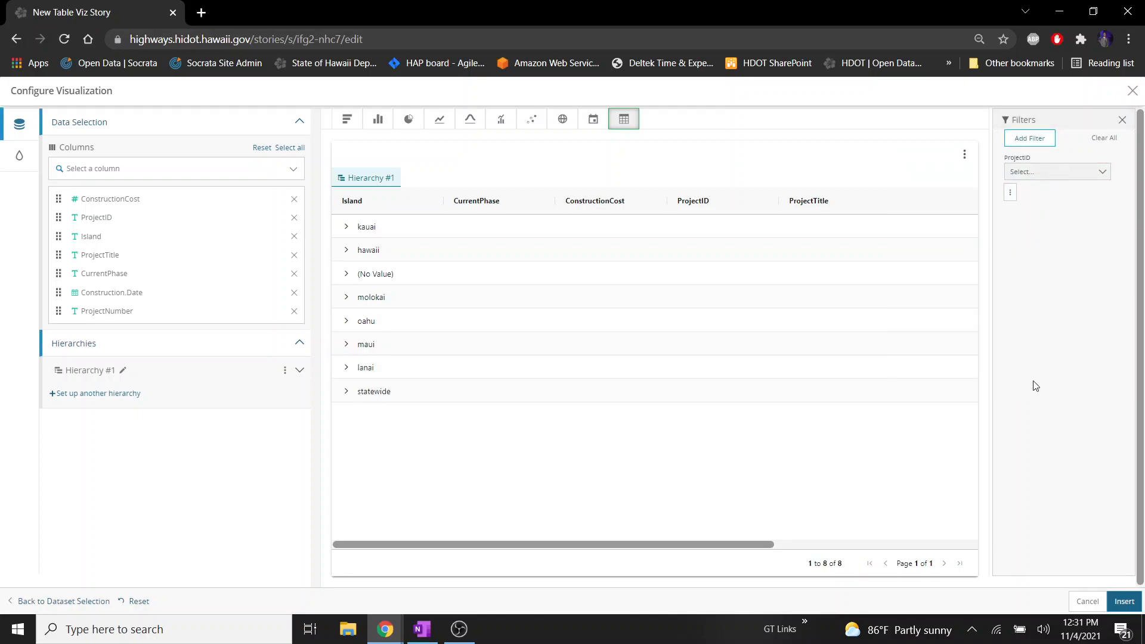
click(1124, 601)
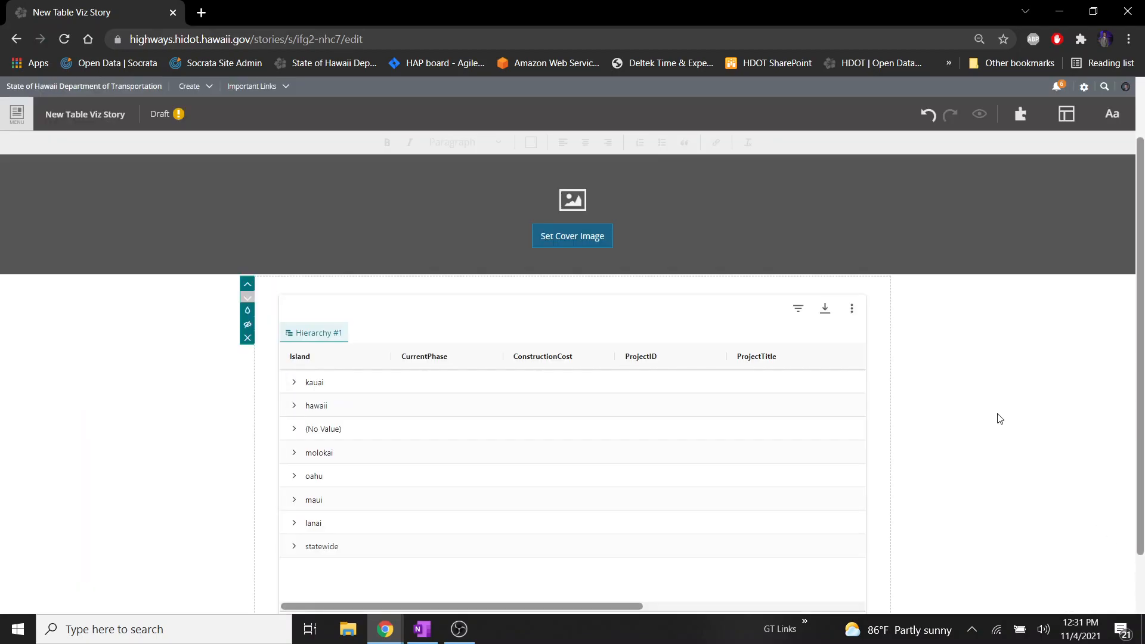
Examine the ProjectID filter options in the inserted table and close the filters without applying any.
click(800, 309)
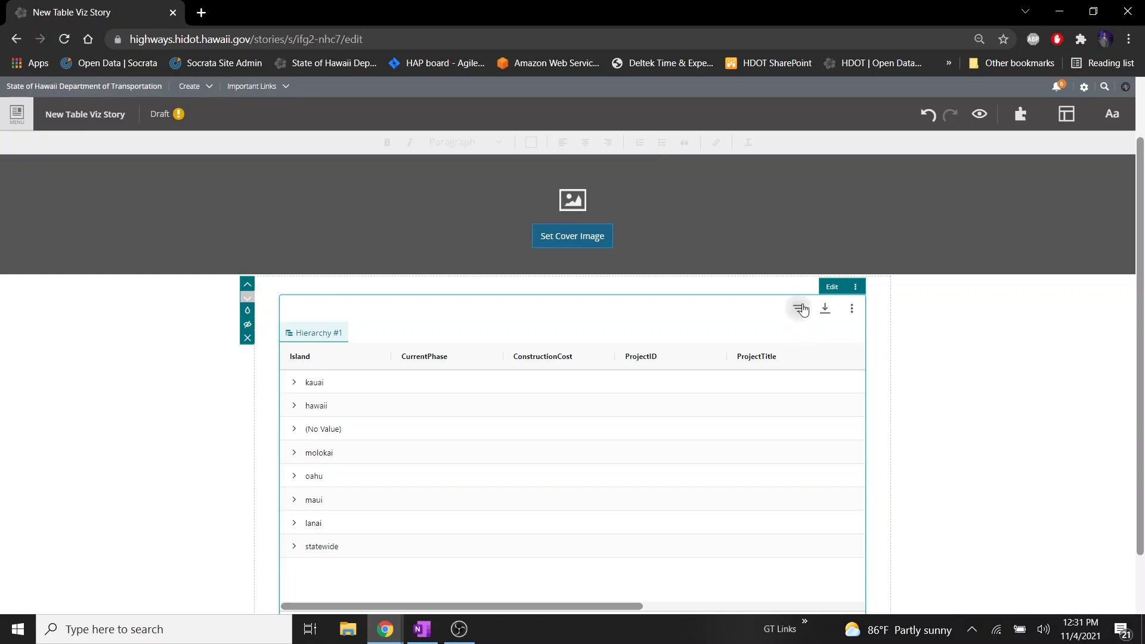
click(843, 356)
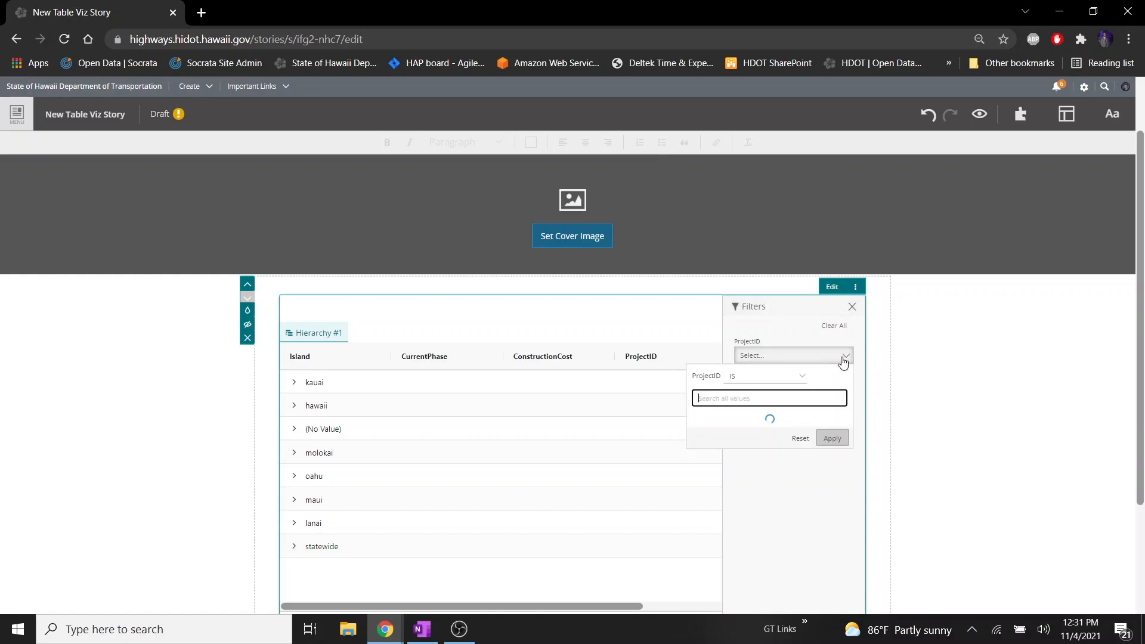
click(800, 563)
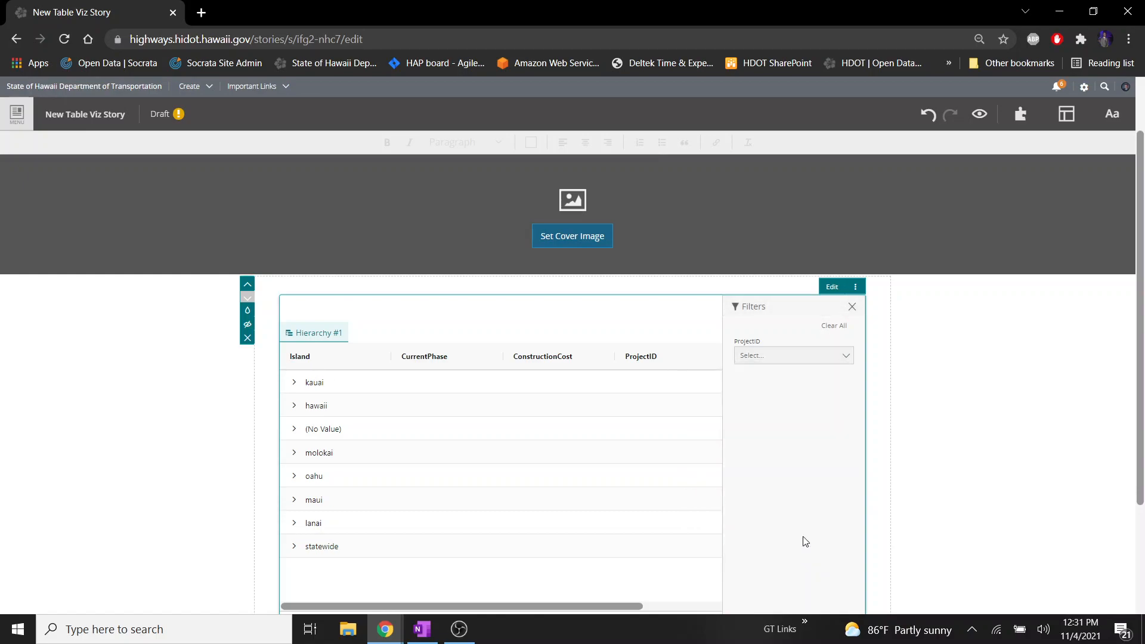
click(852, 307)
Reopen the table's configuration, reset Hierarchy #1 to ungrouped, and move ConstructionCost between ProjectTitle and CurrentPhase.
click(833, 286)
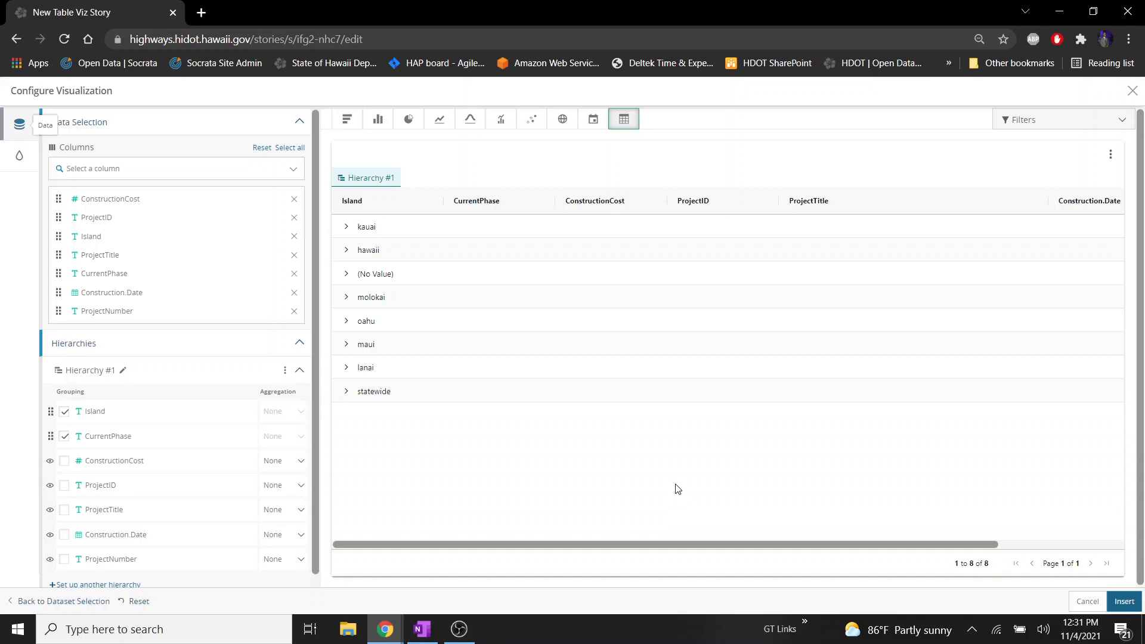
click(285, 371)
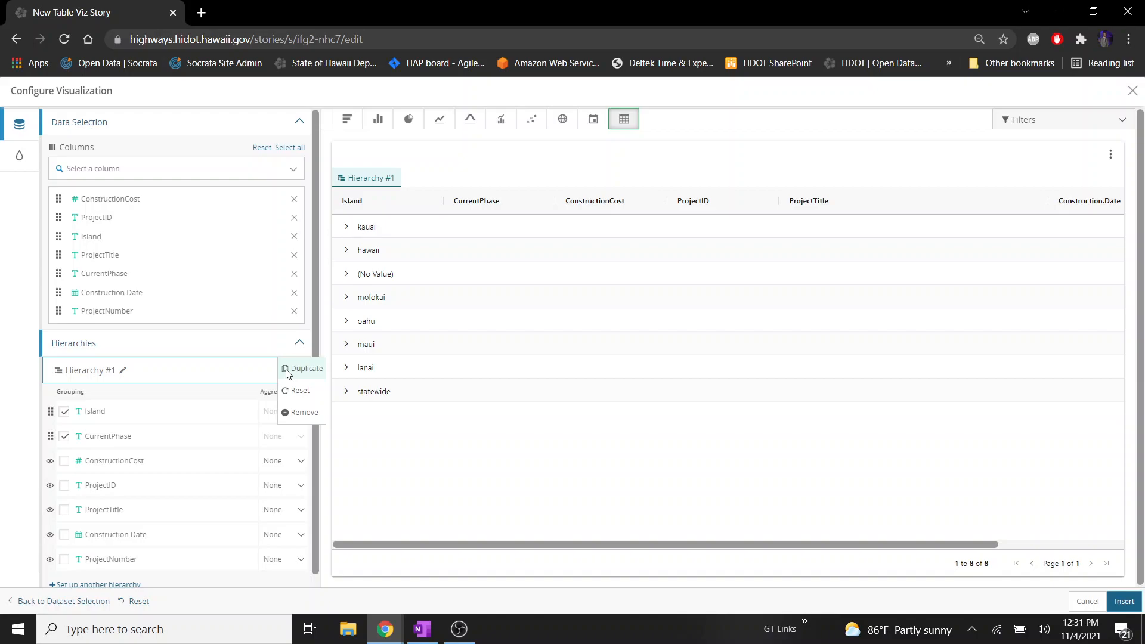
click(298, 390)
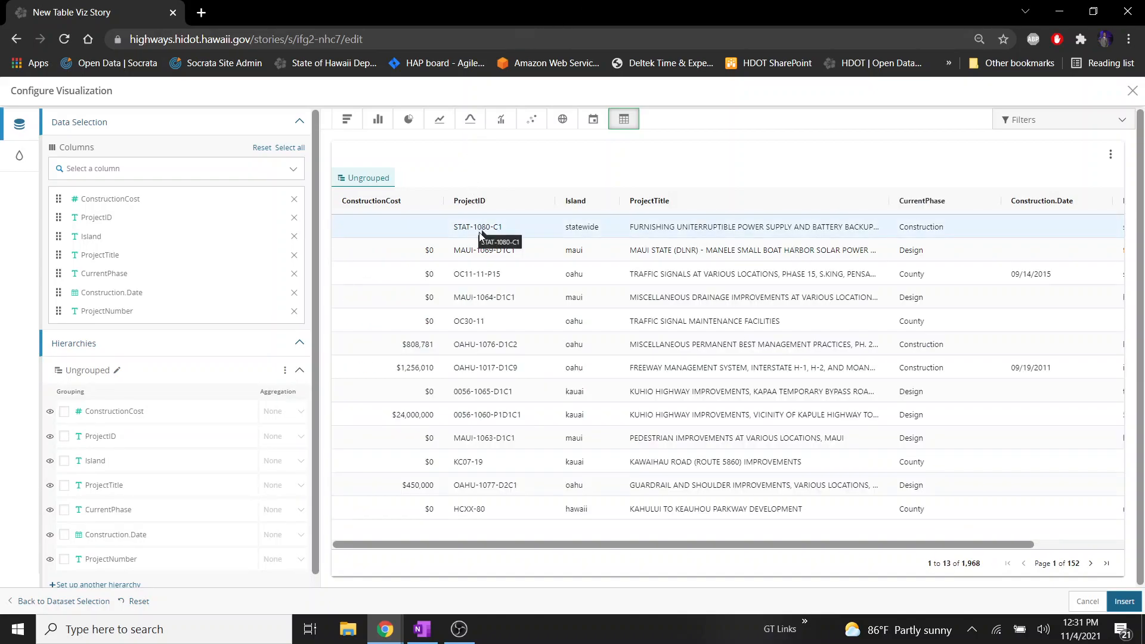
drag(58, 199, 57, 255)
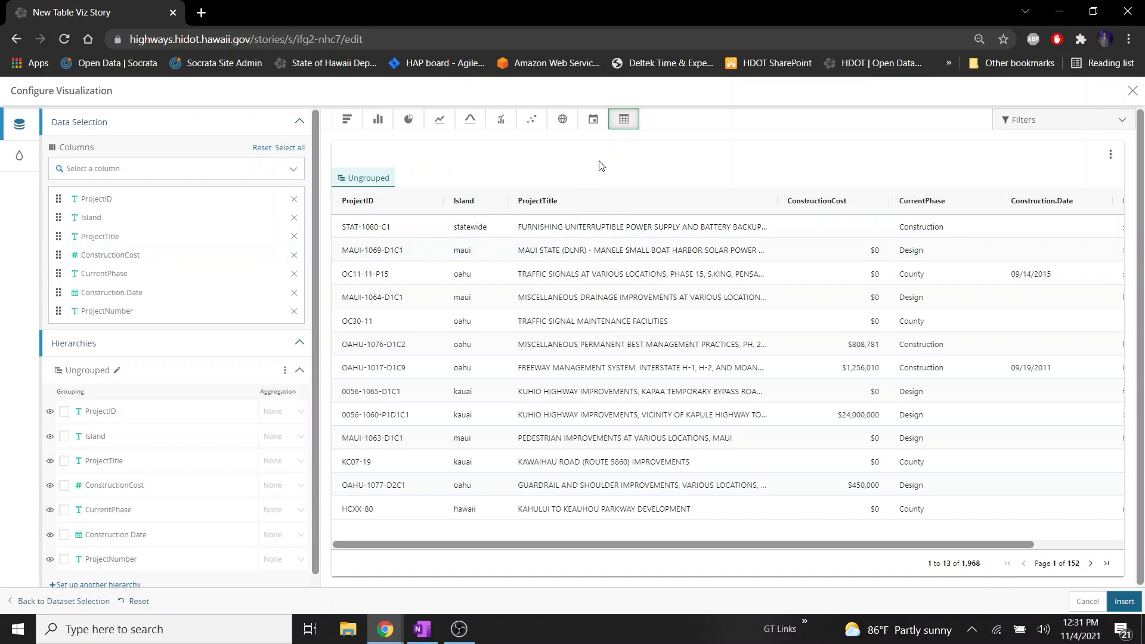
Sort the ungrouped table ascending by Island, CurrentPhase and Construction.Date in that order, and insert it into the story.
click(475, 203)
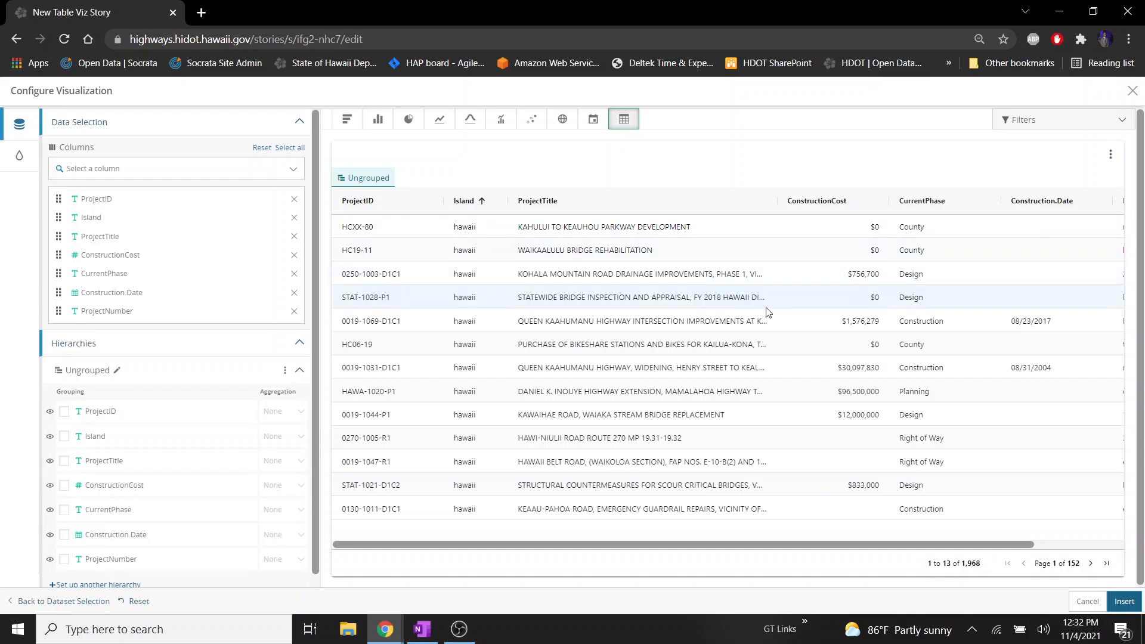
shift+click(947, 205)
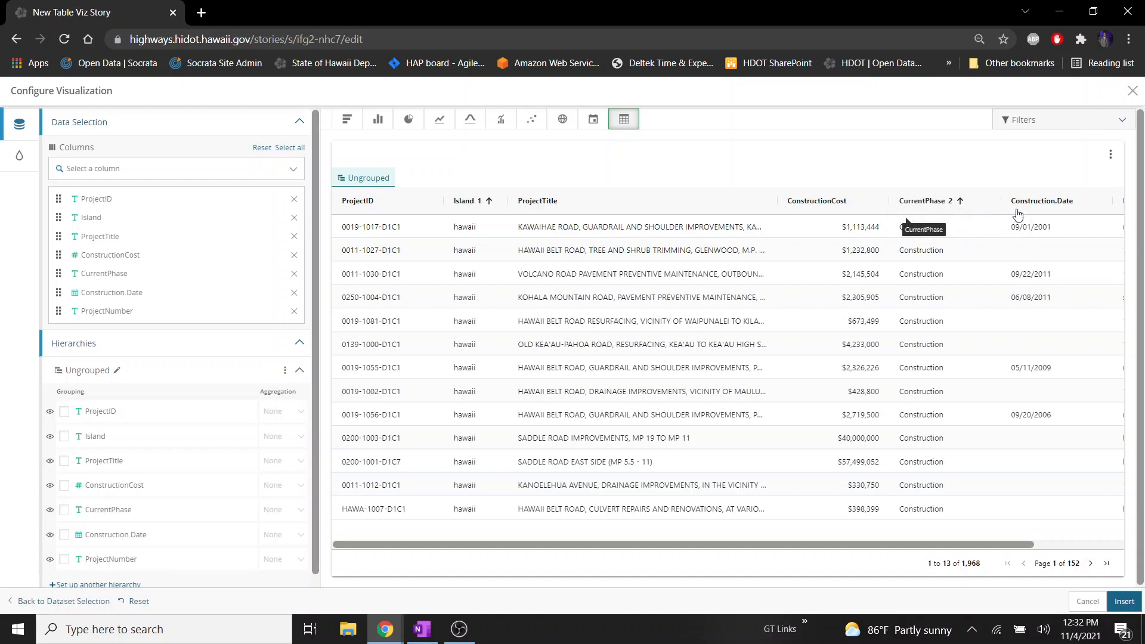
click(1086, 204)
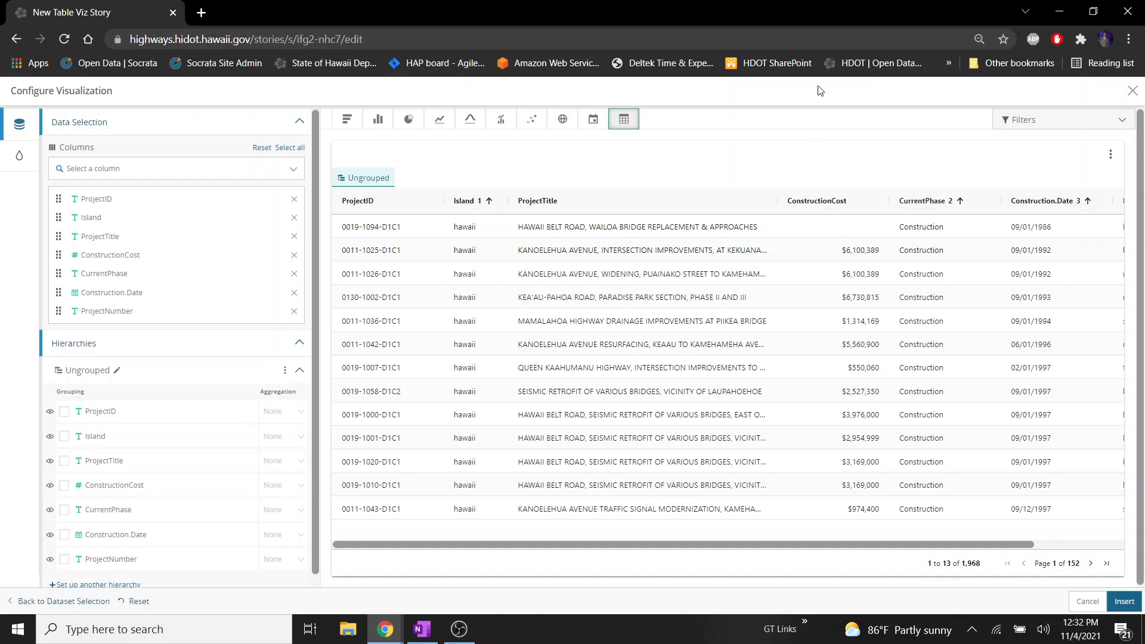
click(1123, 601)
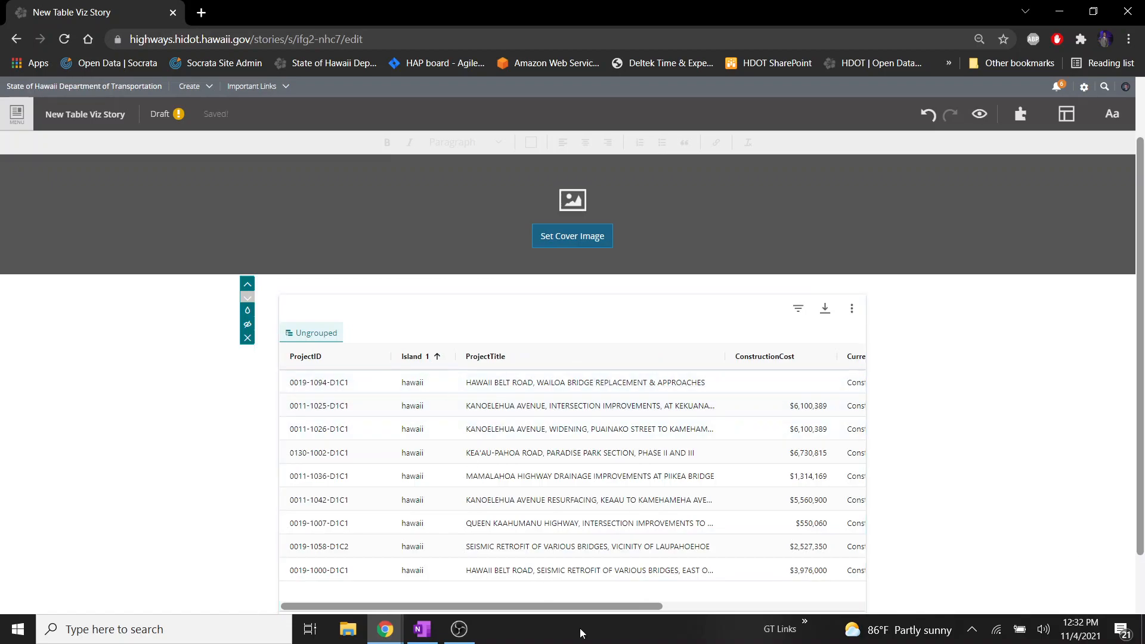
Review the sorted table's columns in the story and make its block taller so that it fits 12 rows per page.
scroll(717, 596, right, 4)
scroll(749, 596, left, 5)
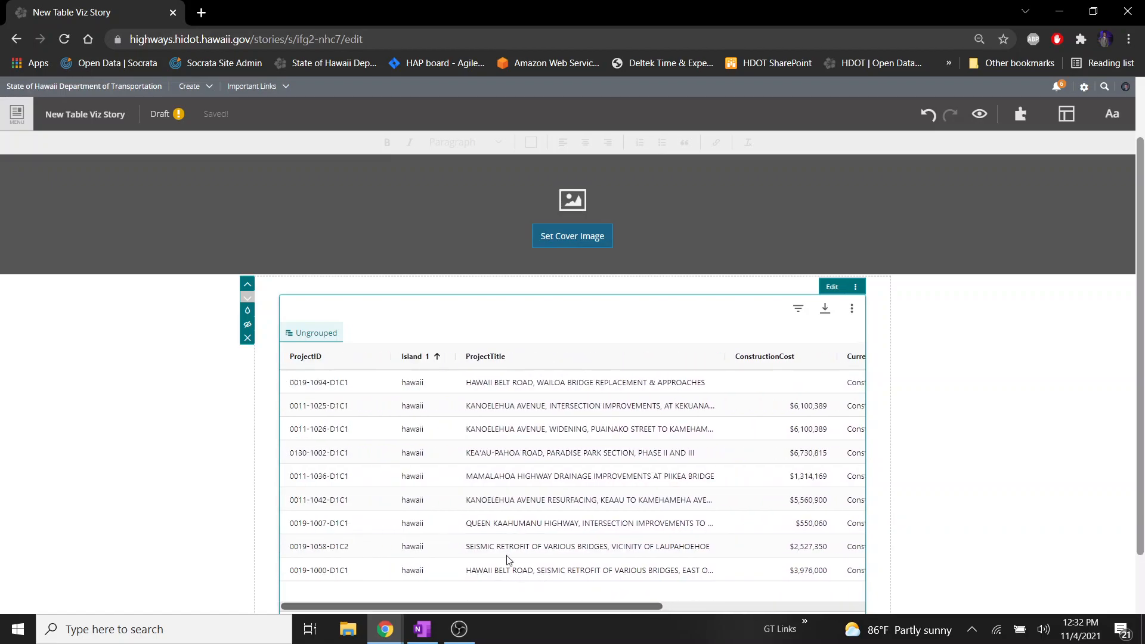
scroll(544, 494, down, 1)
drag(577, 566, 577, 623)
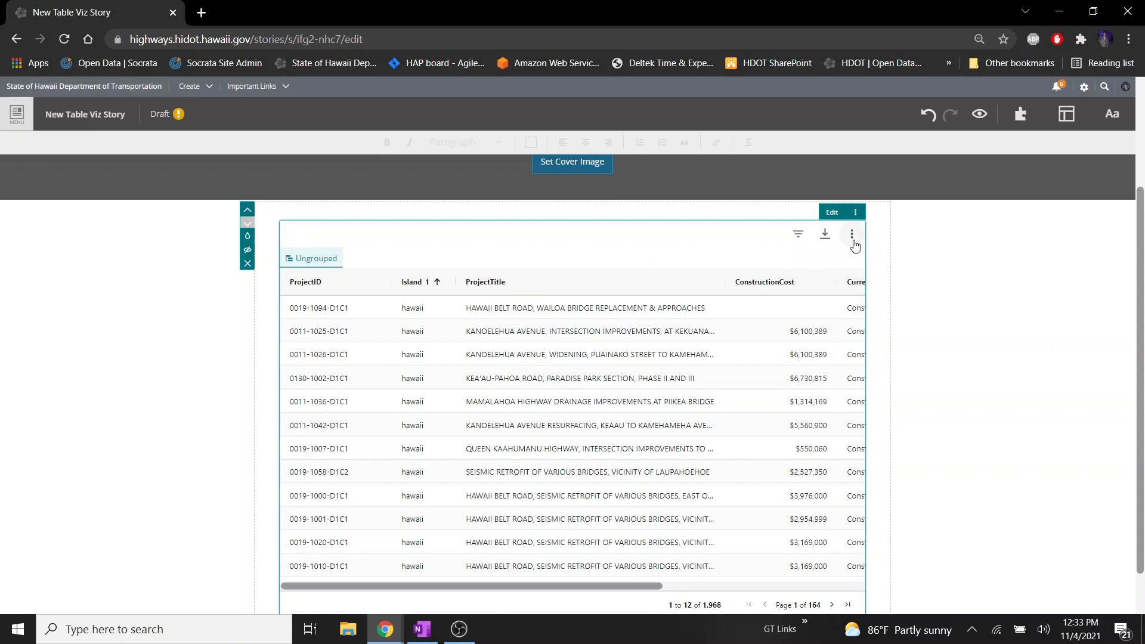
Examine the table's View Source Data option and its download formats, and close the download dialog without downloading.
scroll(855, 247, down, 1)
scroll(855, 248, up, 1)
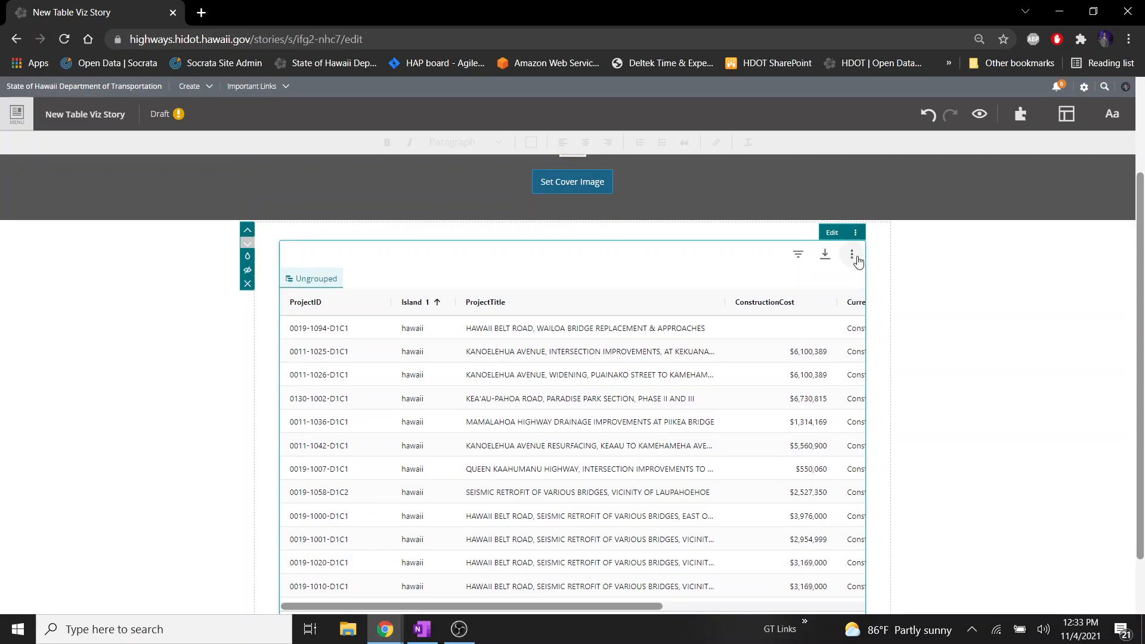
click(856, 258)
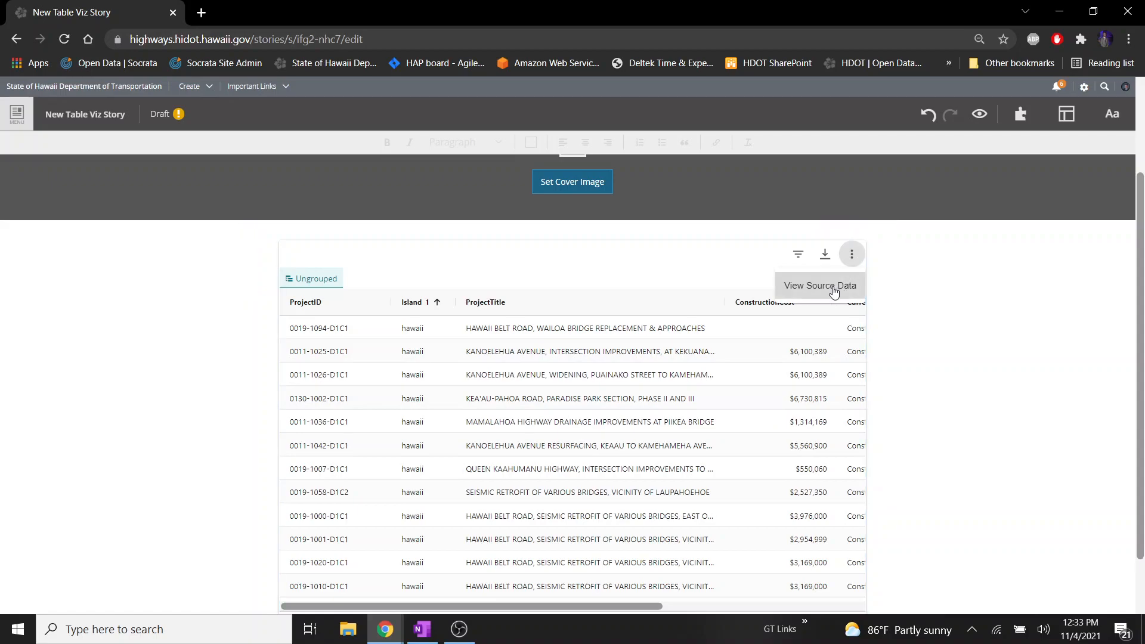
click(825, 255)
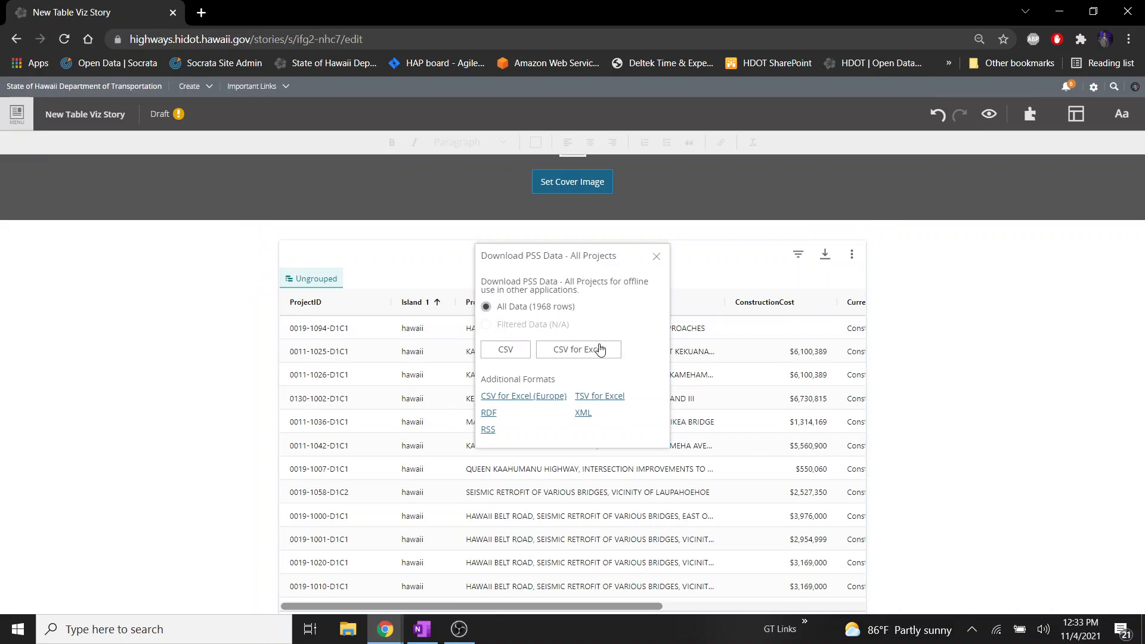
click(657, 256)
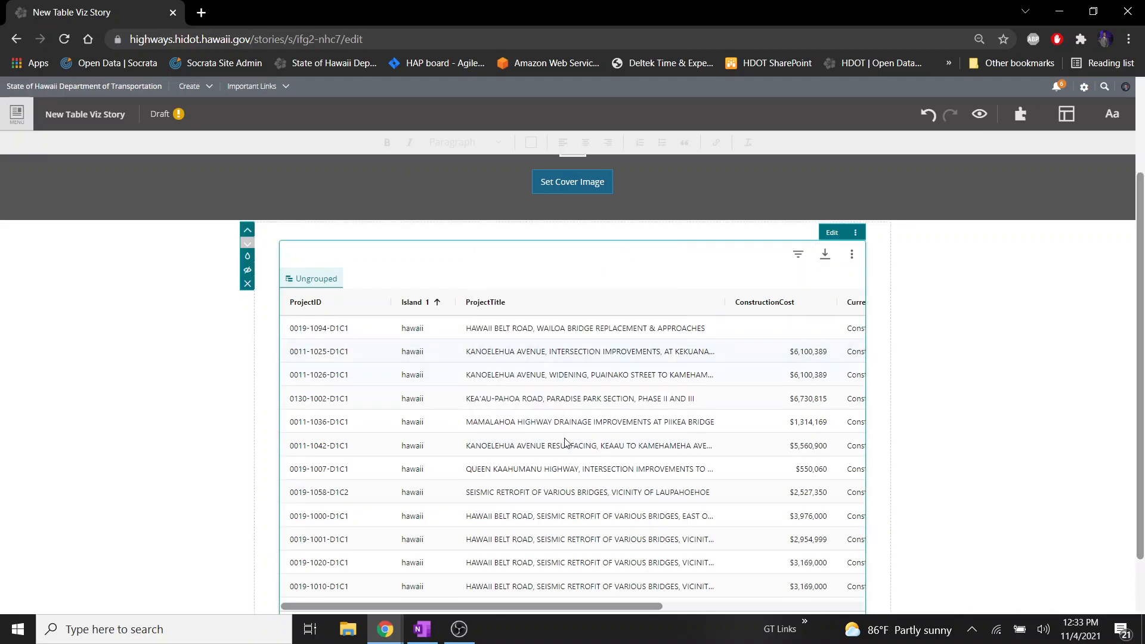
scroll(561, 438, down, 1)
drag(593, 533, 459, 549)
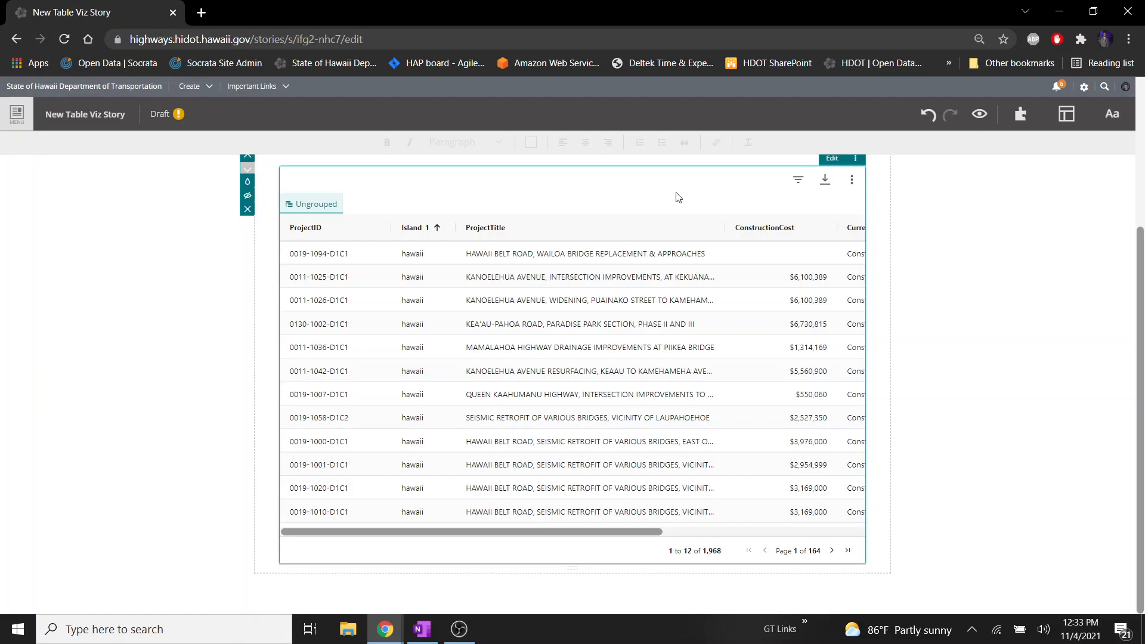
click(458, 628)
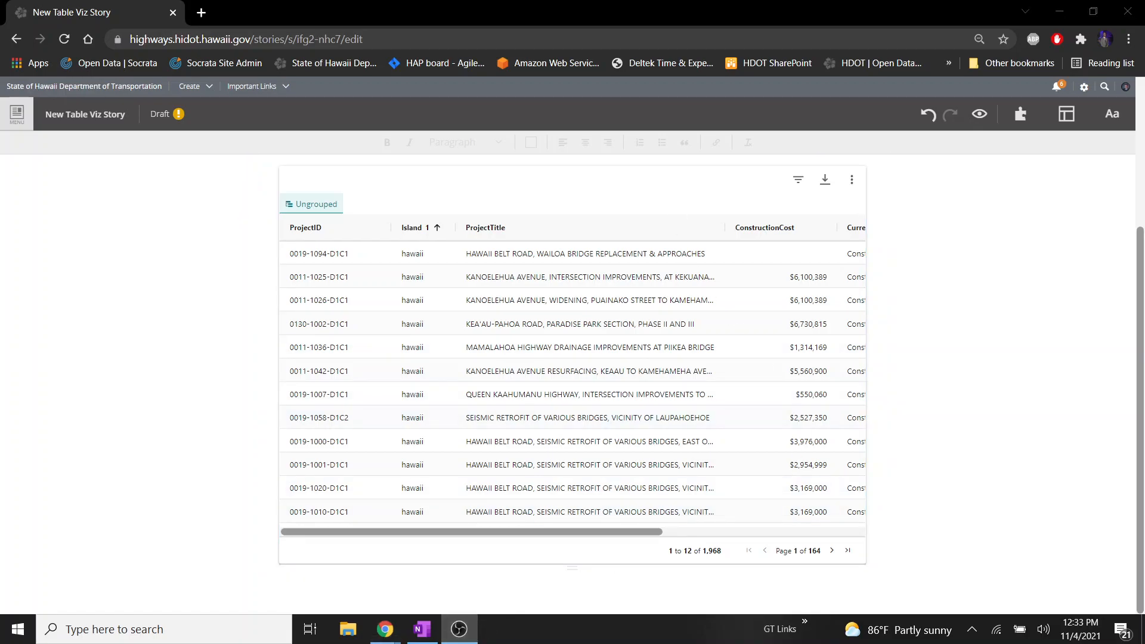